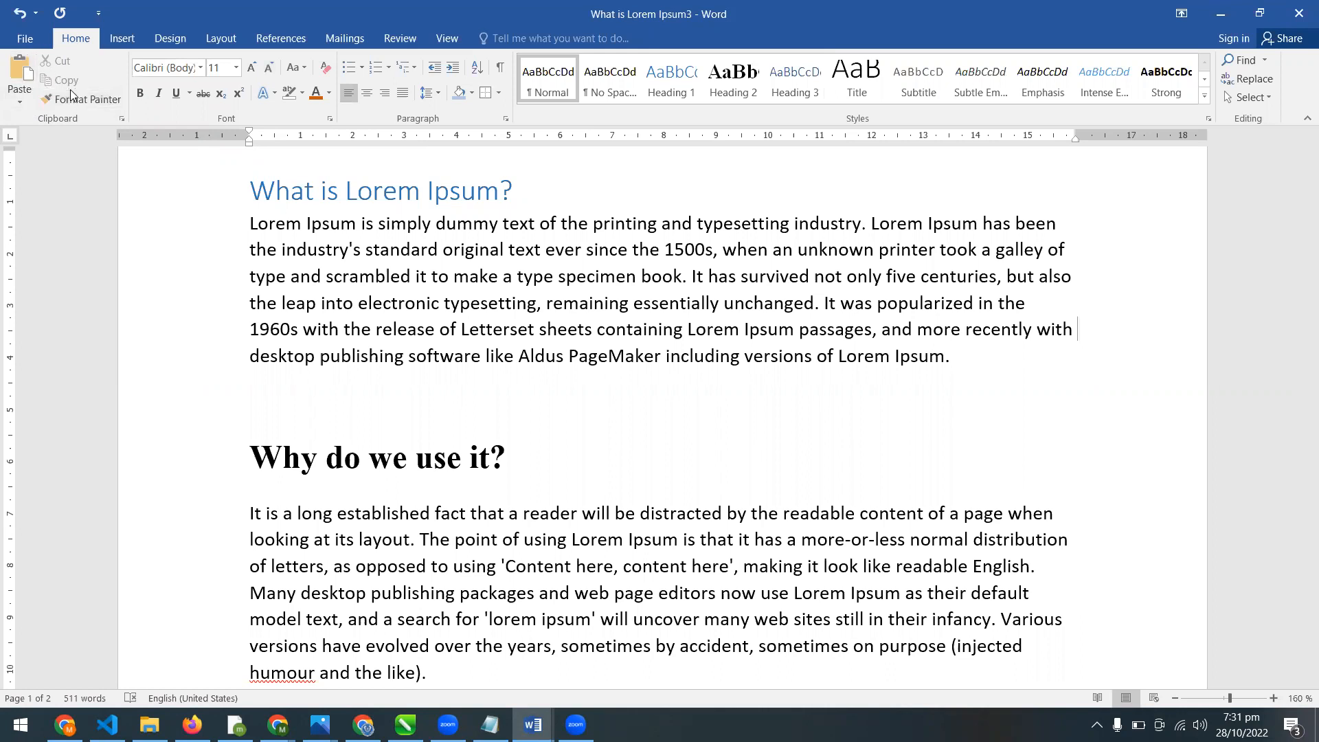
{"action": "left_click", "coordinate": [238, 92]}
{"action": "left_click", "coordinate": [110, 38]}
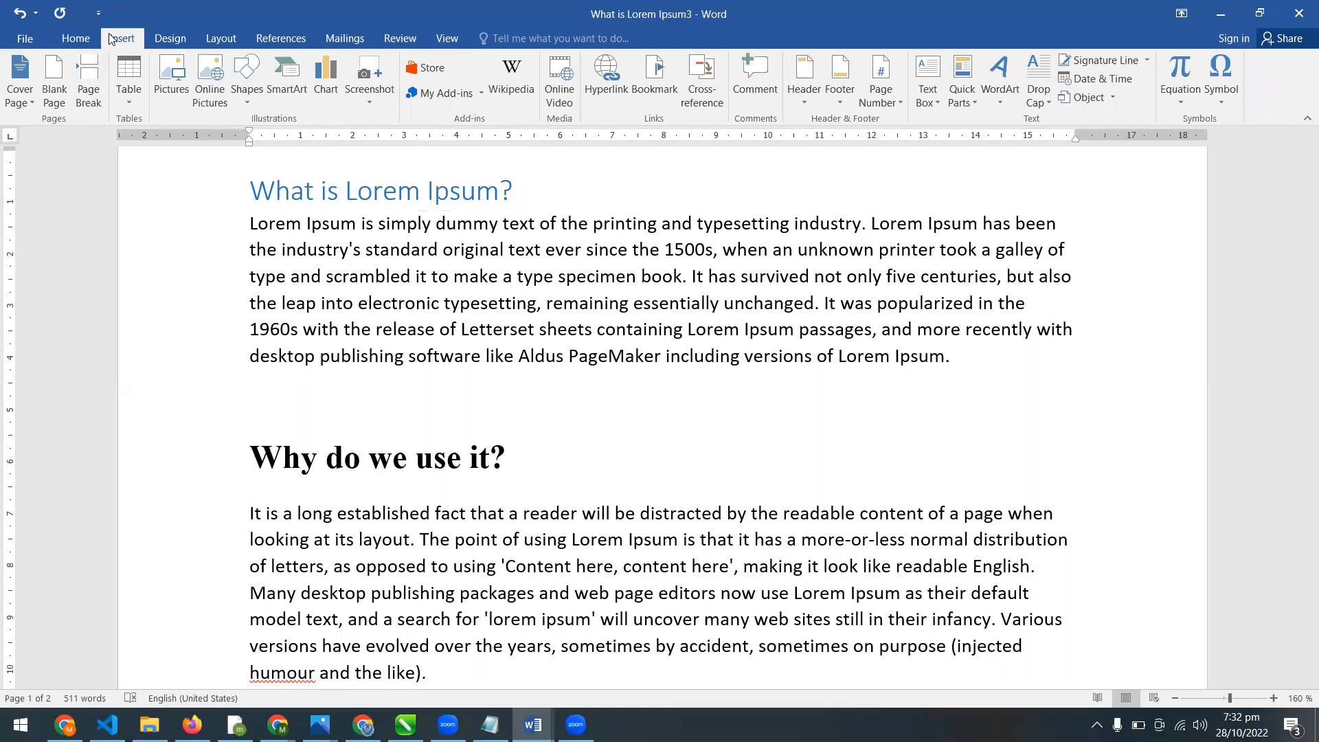
{"action": "left_click", "coordinate": [165, 42]}
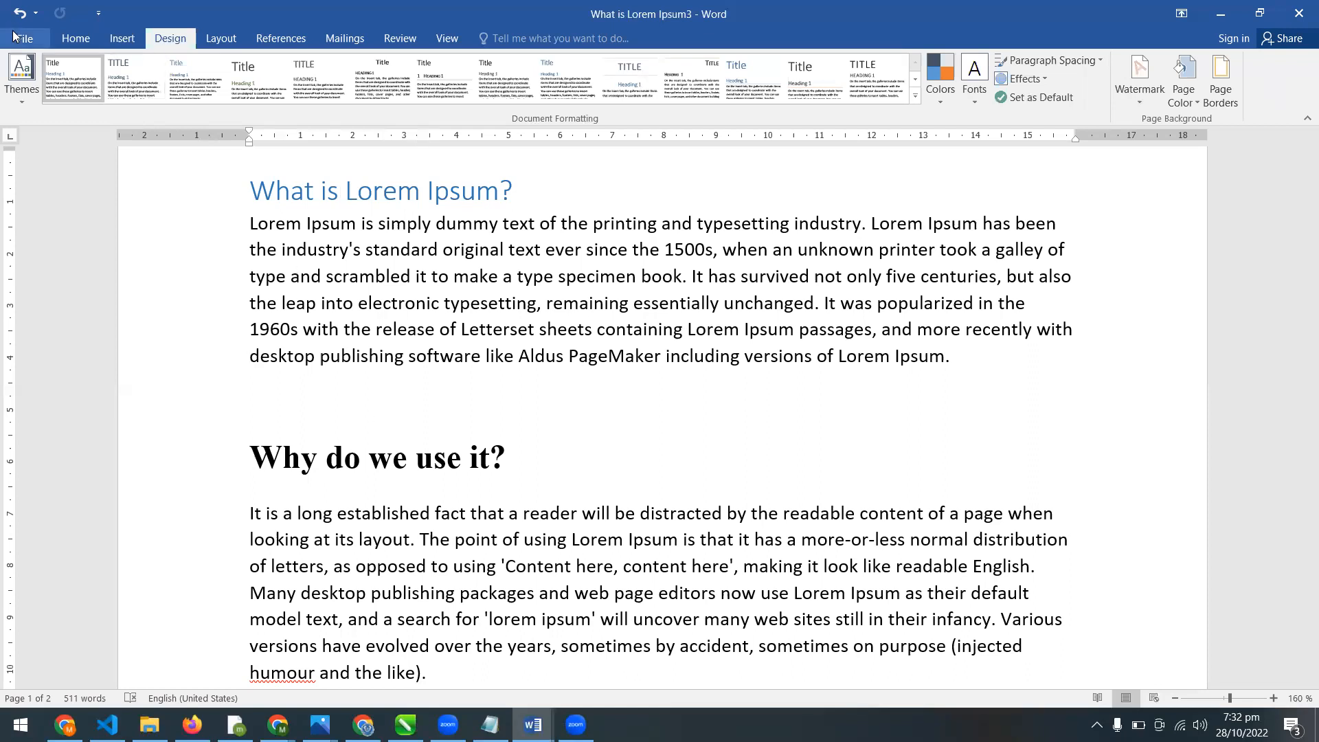
{"action": "left_click", "coordinate": [23, 92]}
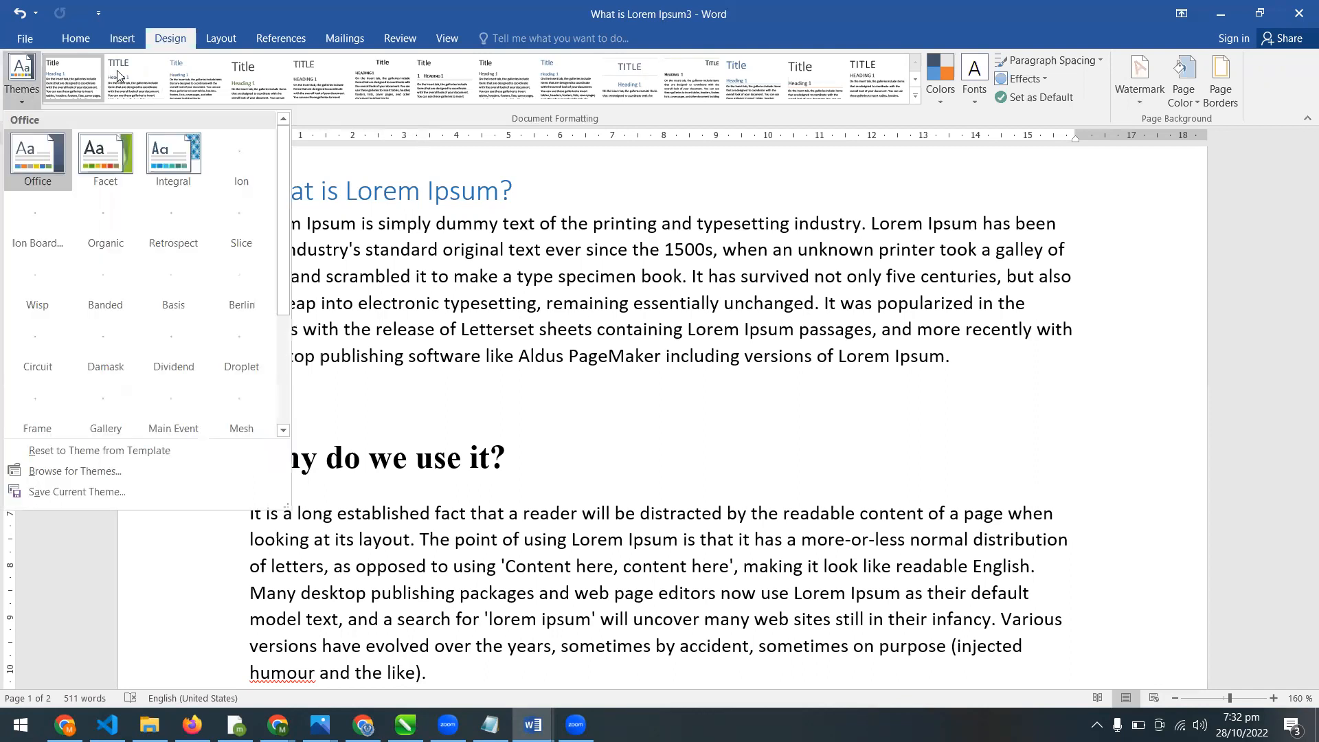
Insert the built-in Retrospect cover page at the start of the document.
{"action": "left_click", "coordinate": [122, 39]}
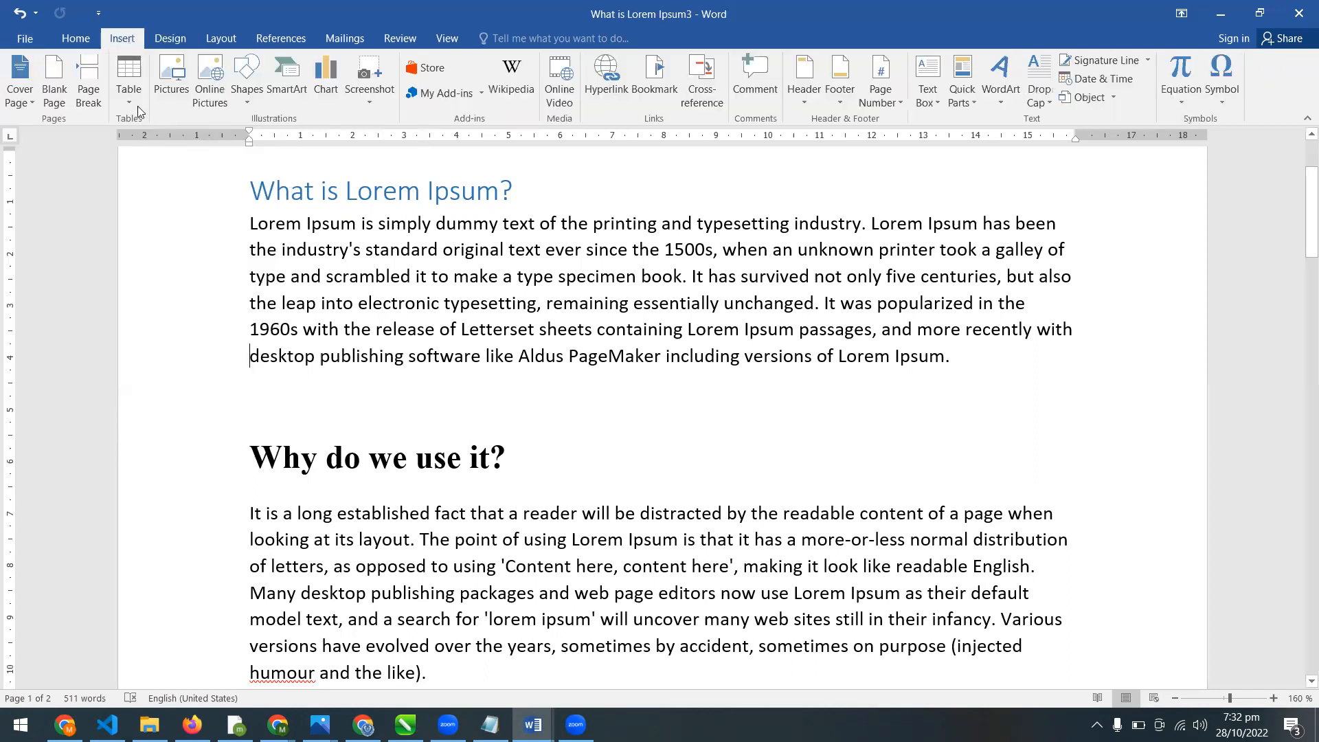
{"action": "left_click", "coordinate": [25, 103]}
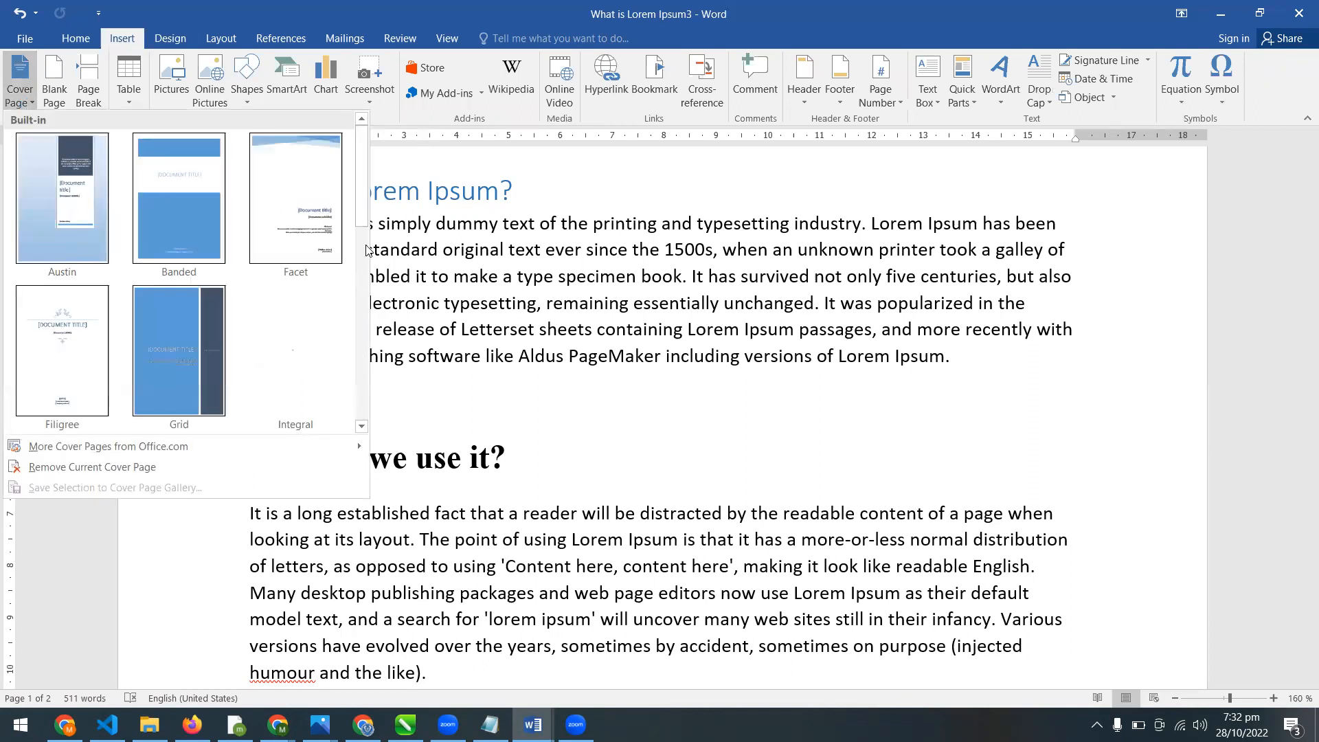
{"action": "scroll", "coordinate": [366, 250], "scroll_direction": "down", "scroll_amount": 1}
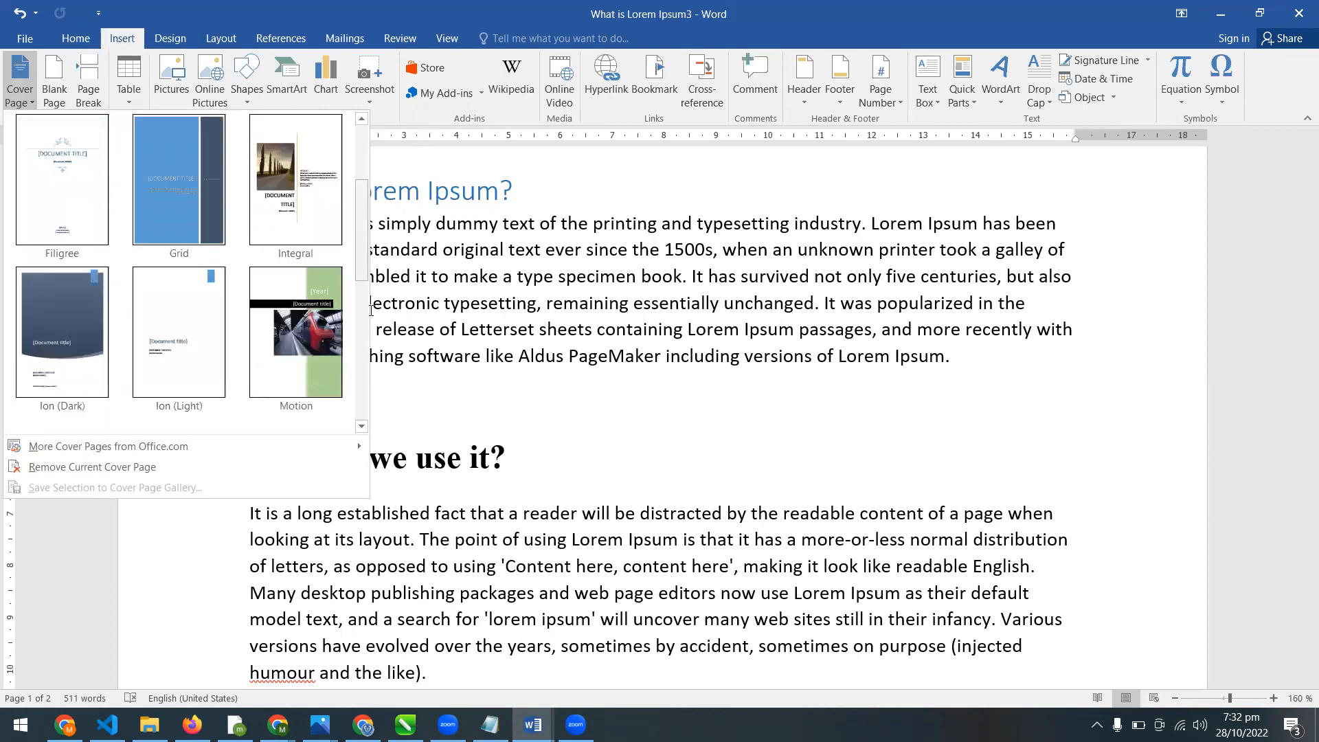
{"action": "scroll", "coordinate": [374, 311], "scroll_direction": "down", "scroll_amount": 1}
{"action": "scroll", "coordinate": [375, 344], "scroll_direction": "down", "scroll_amount": 1}
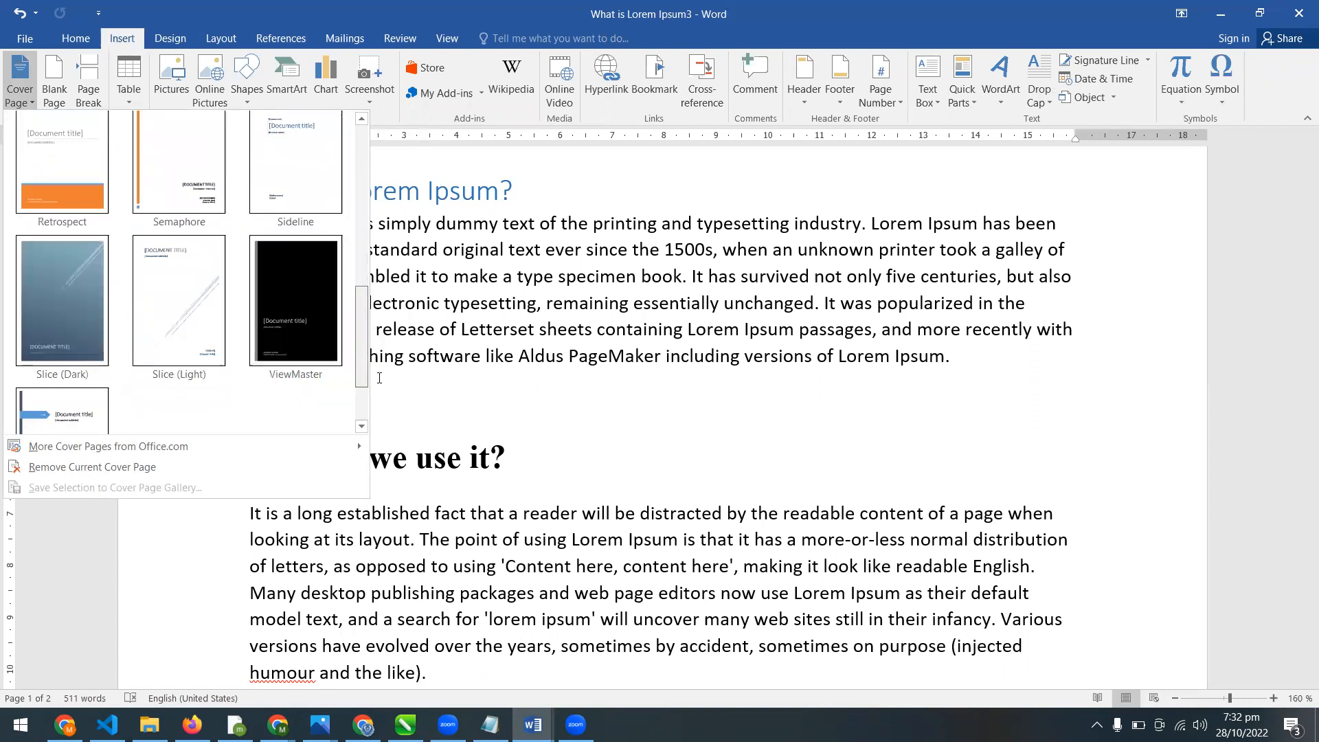
{"action": "scroll", "coordinate": [381, 380], "scroll_direction": "down", "scroll_amount": 1}
{"action": "scroll", "coordinate": [377, 328], "scroll_direction": "up", "scroll_amount": 1}
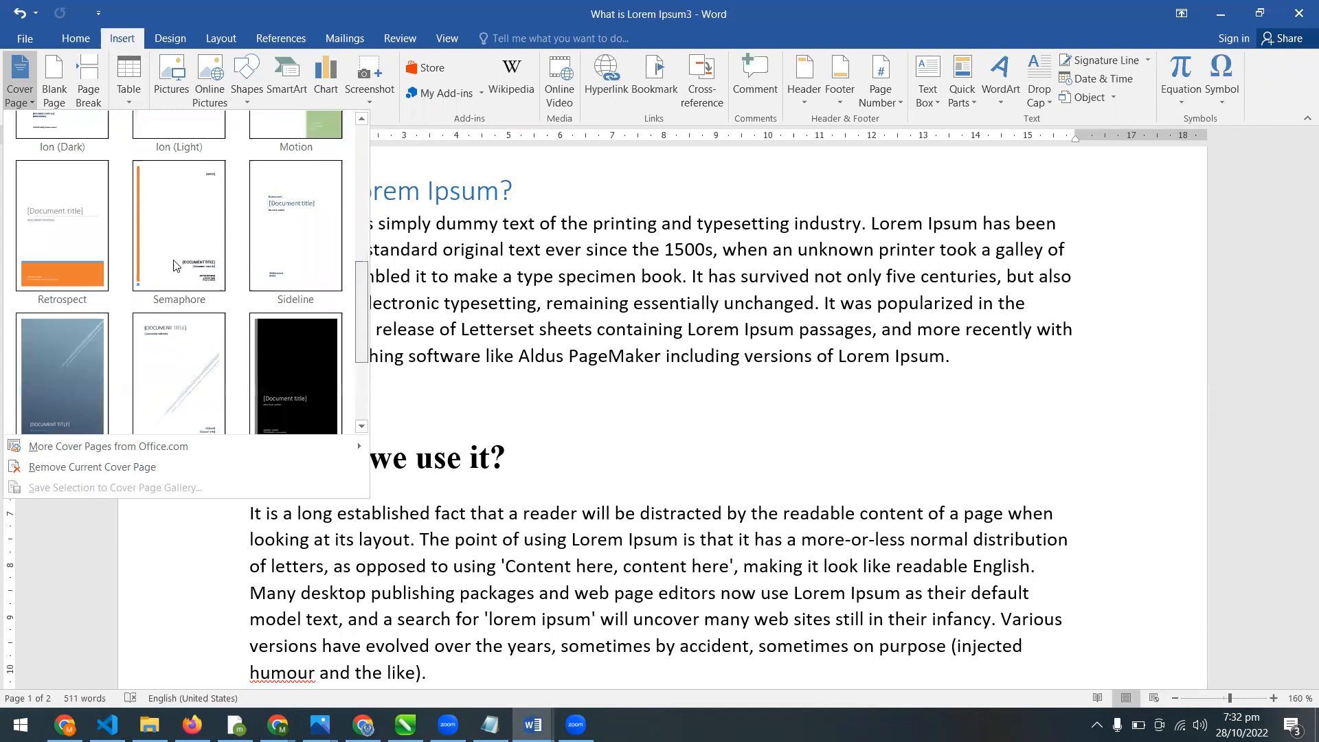
{"action": "left_click", "coordinate": [90, 249]}
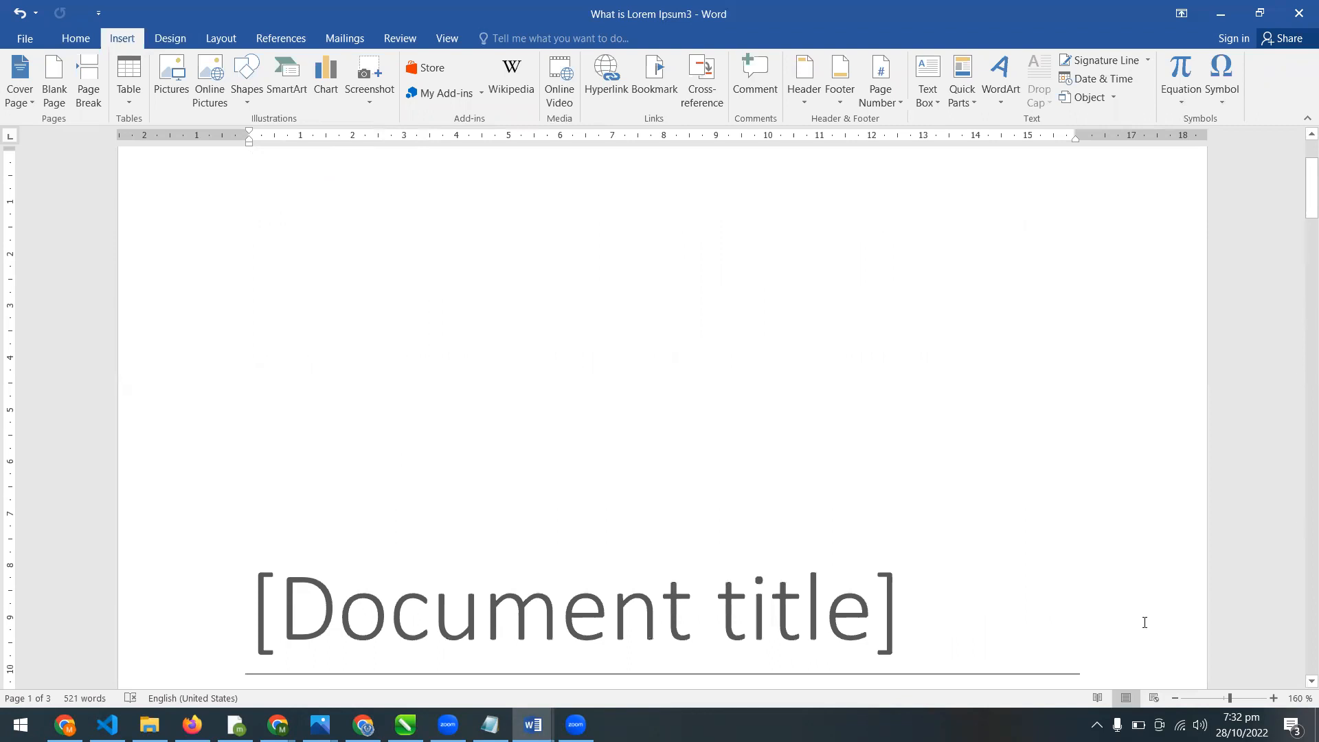
Replace the cover page's document title placeholder with "Microsoft Word".
{"action": "left_click", "coordinate": [1174, 699]}
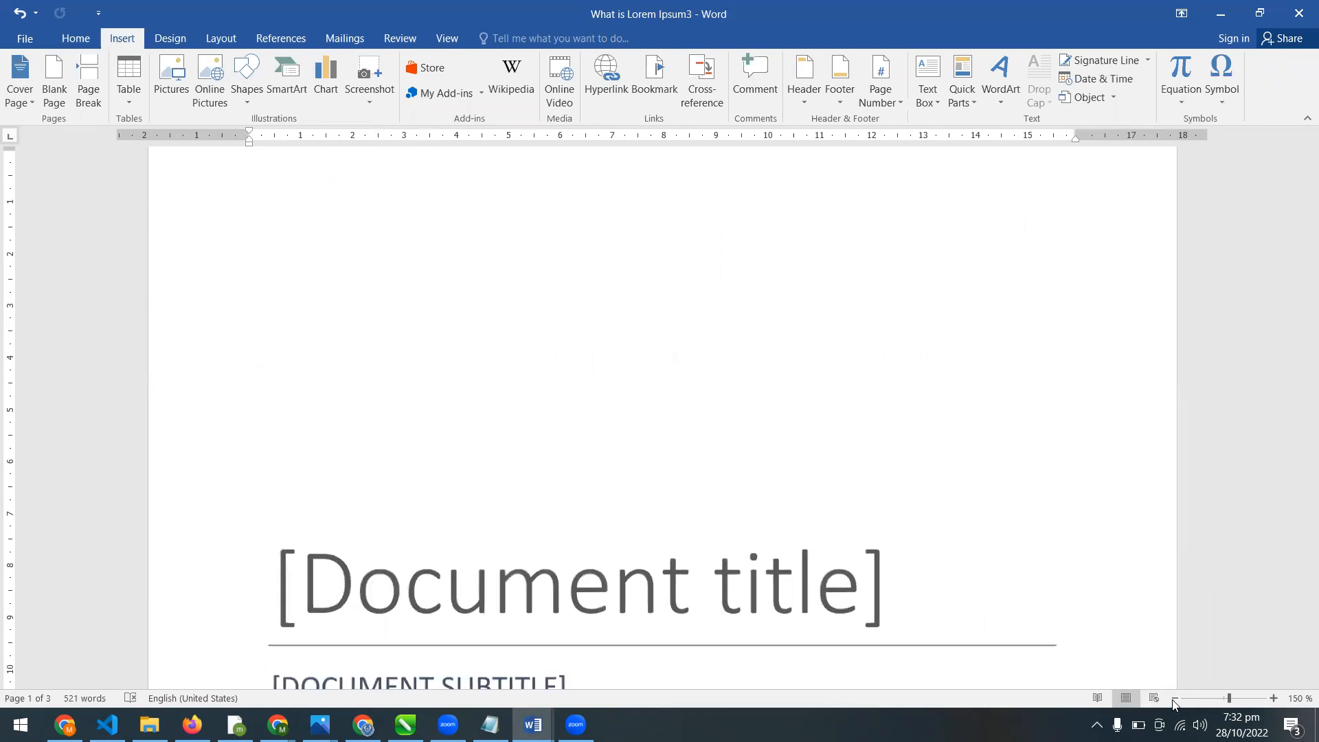
{"action": "left_click", "coordinate": [1174, 698]}
{"action": "left_click", "coordinate": [1173, 699]}
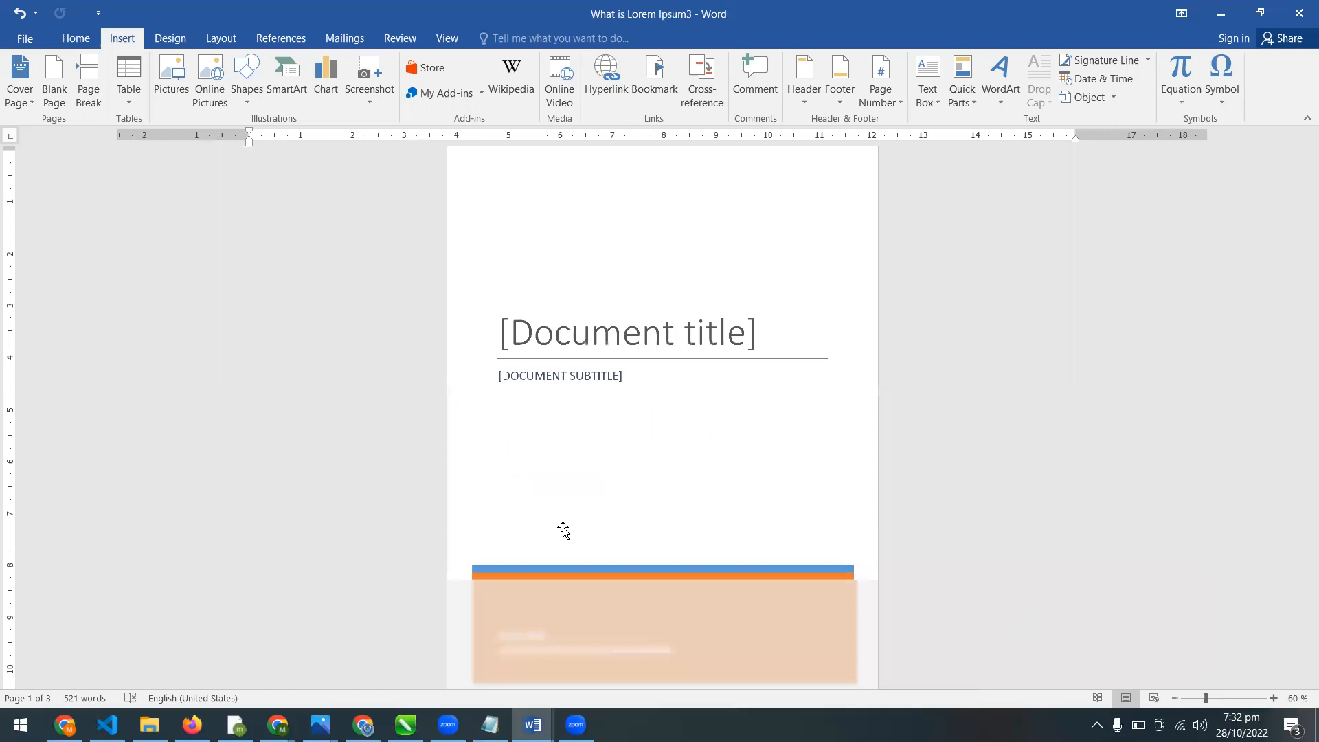
{"action": "left_click", "coordinate": [644, 345]}
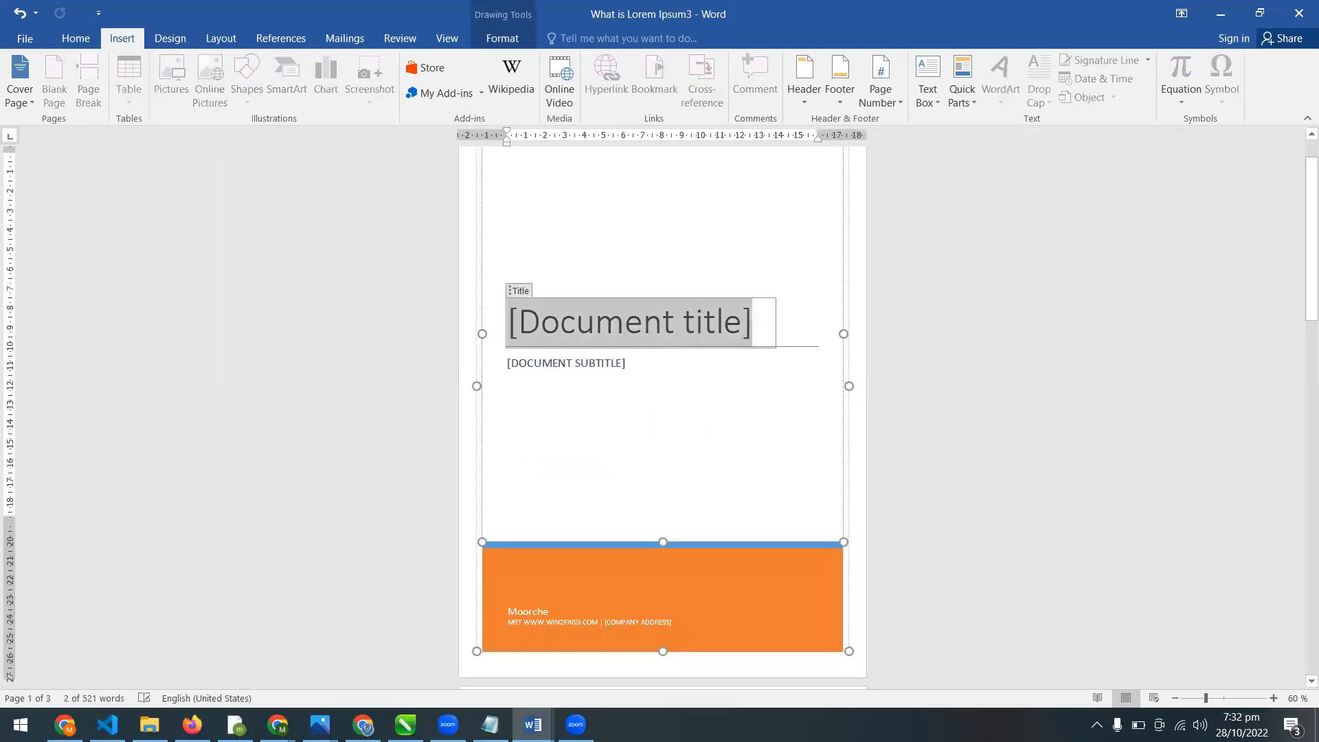
{"action": "type", "text": "Micorosft"}
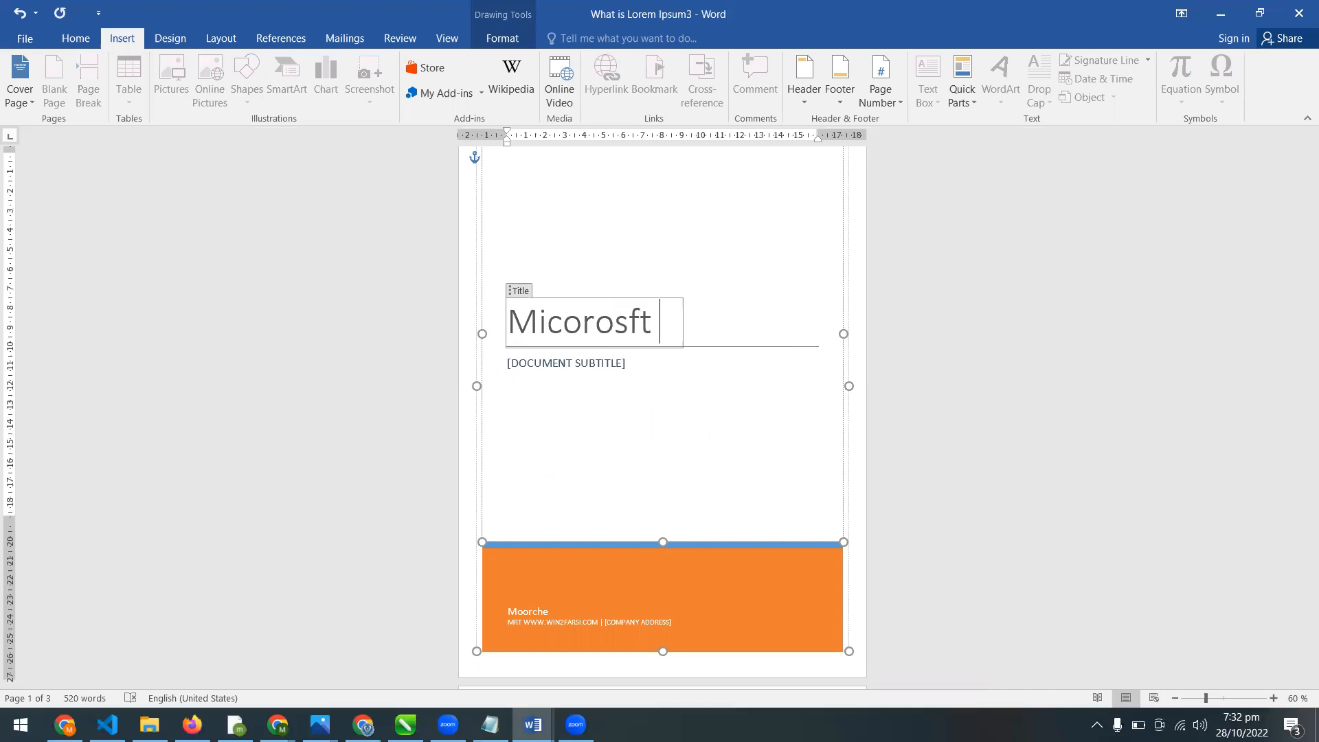
{"action": "key", "text": "BackSpace"}
{"action": "key", "text": "BackSpace"}
{"action": "key", "text": "BackSpace"}
{"action": "key", "text": "BackSpace"}
{"action": "key", "text": "BackSpace"}
{"action": "key", "text": "BackSpace"}
{"action": "key", "text": "BackSpace"}
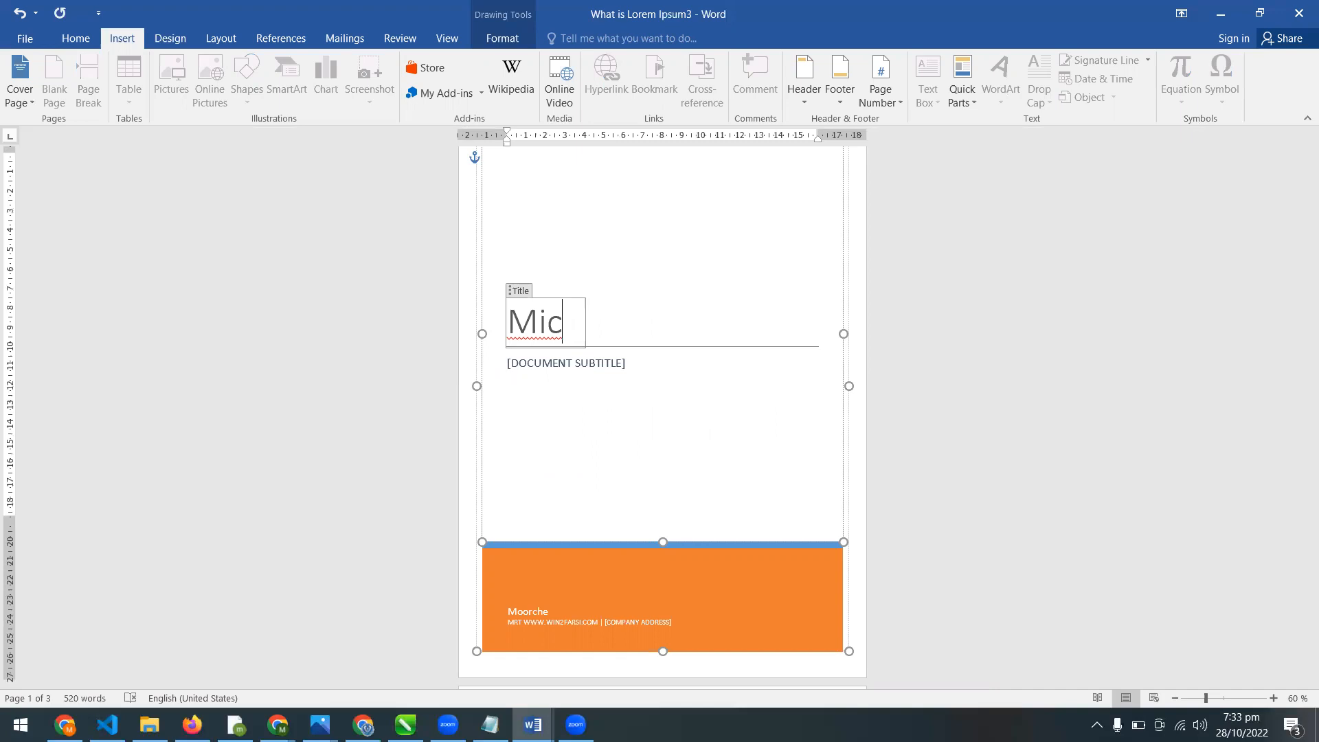
{"action": "type", "text": "rosoft Word"}
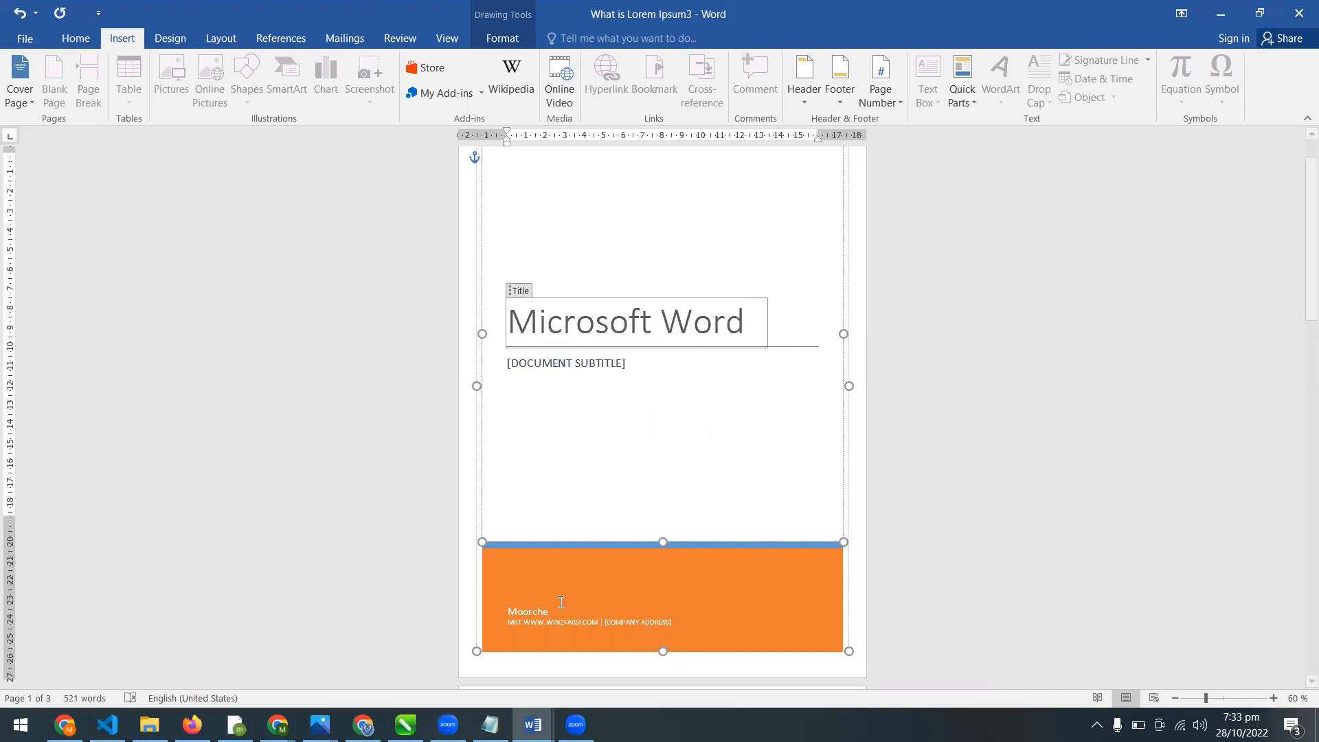
{"action": "left_click", "coordinate": [177, 45]}
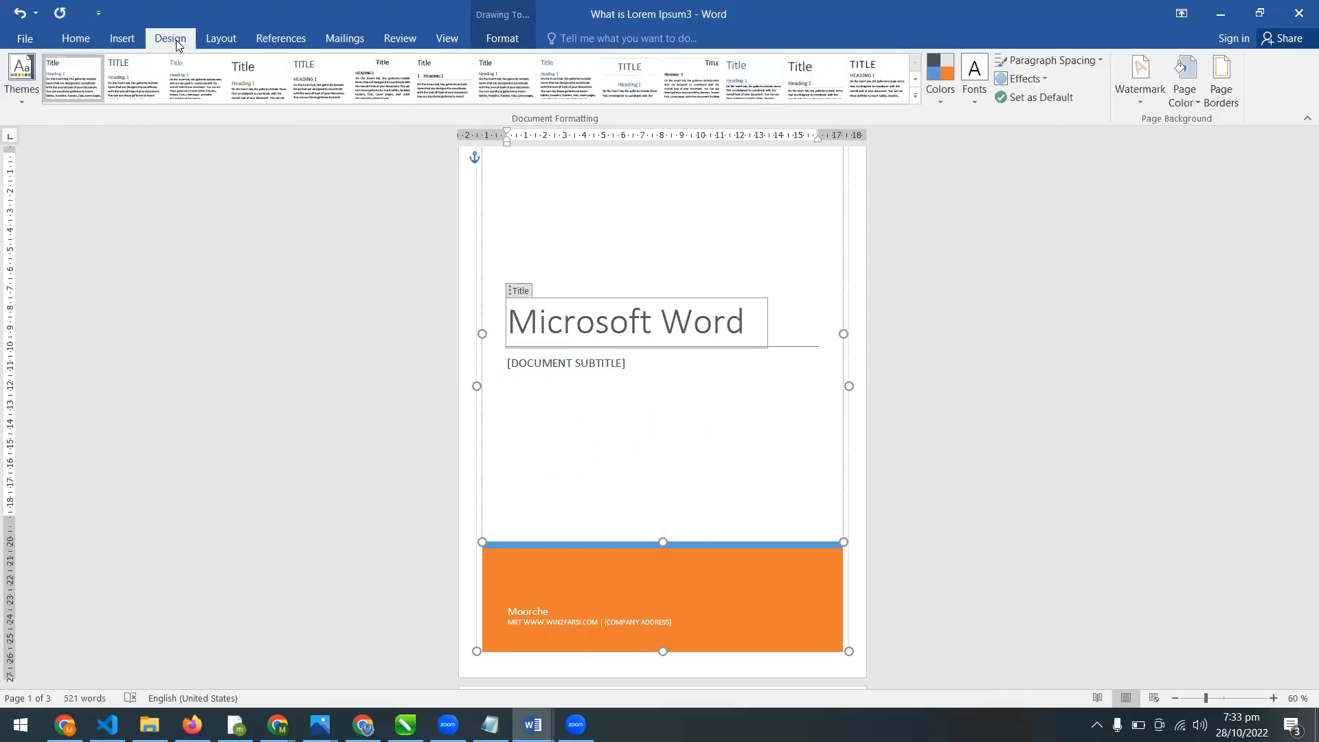
{"action": "left_click", "coordinate": [509, 42]}
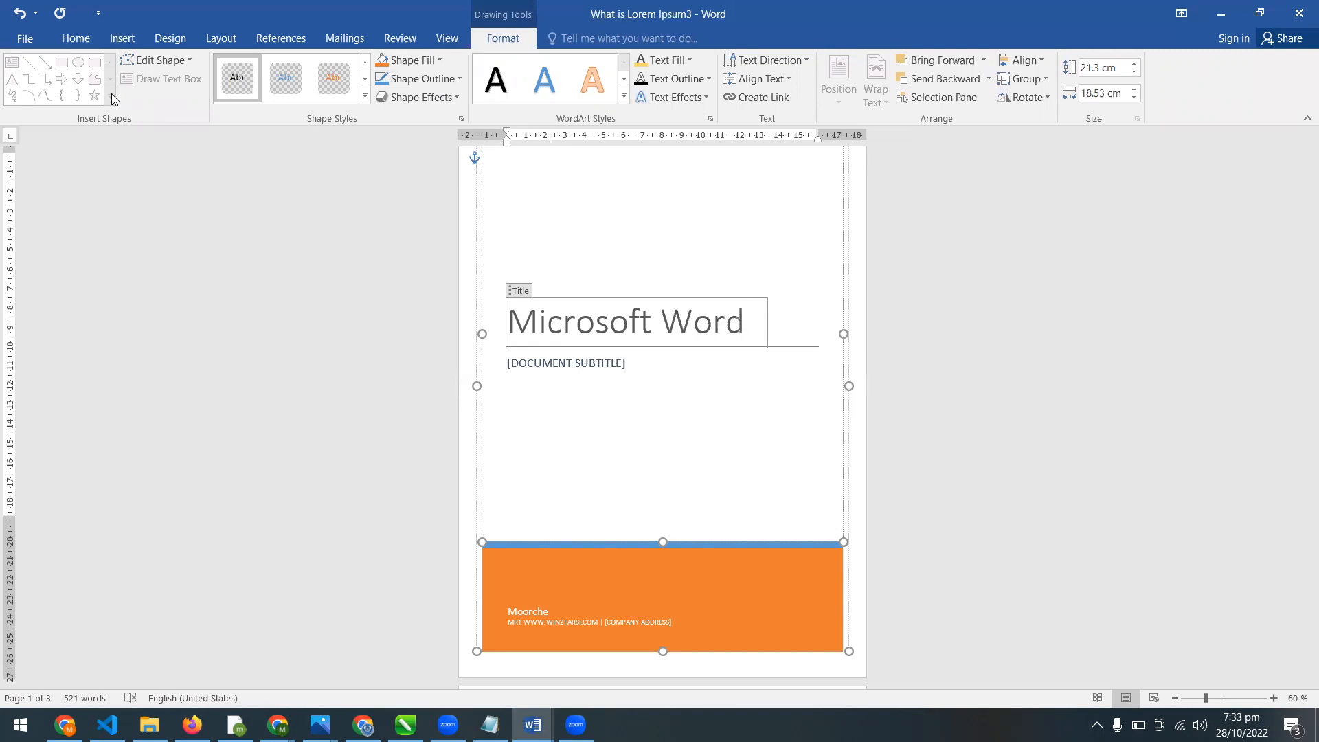
{"action": "scroll", "coordinate": [125, 97], "scroll_direction": "up", "scroll_amount": 1}
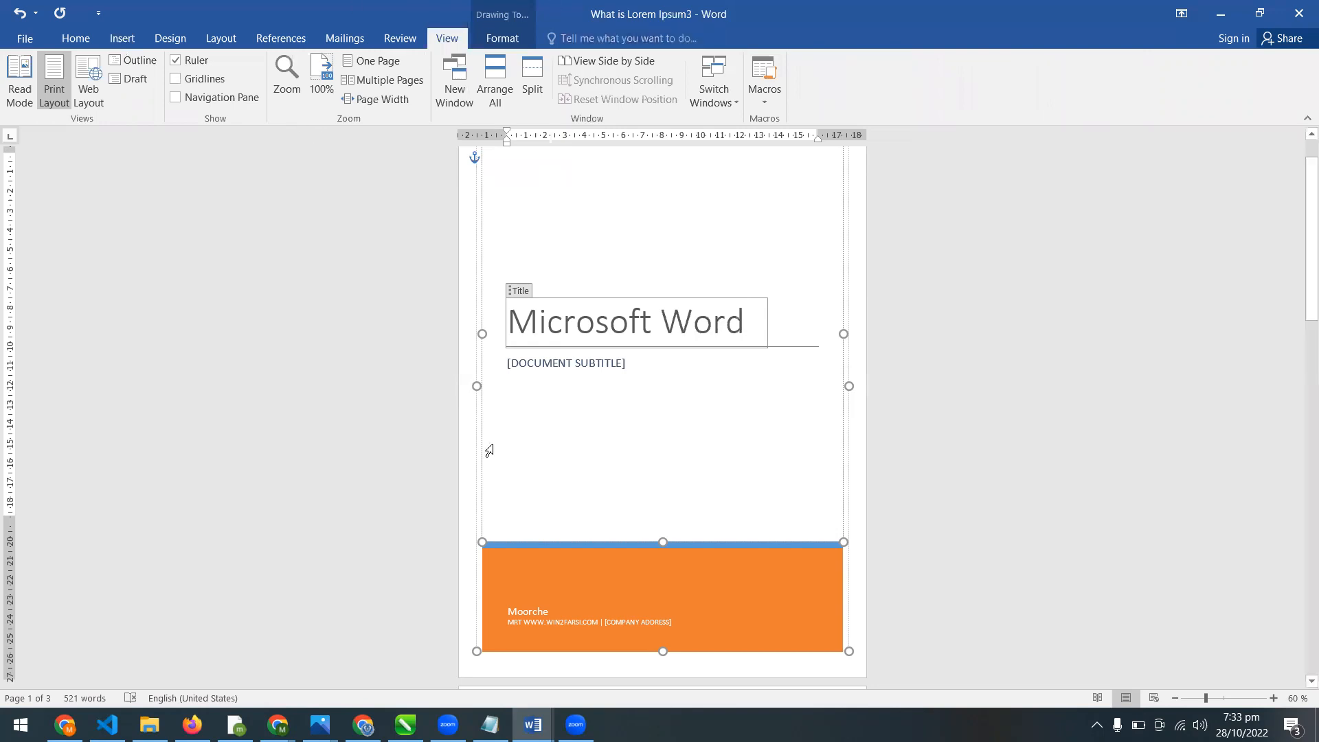
{"action": "left_click", "coordinate": [128, 40]}
{"action": "left_click", "coordinate": [175, 40]}
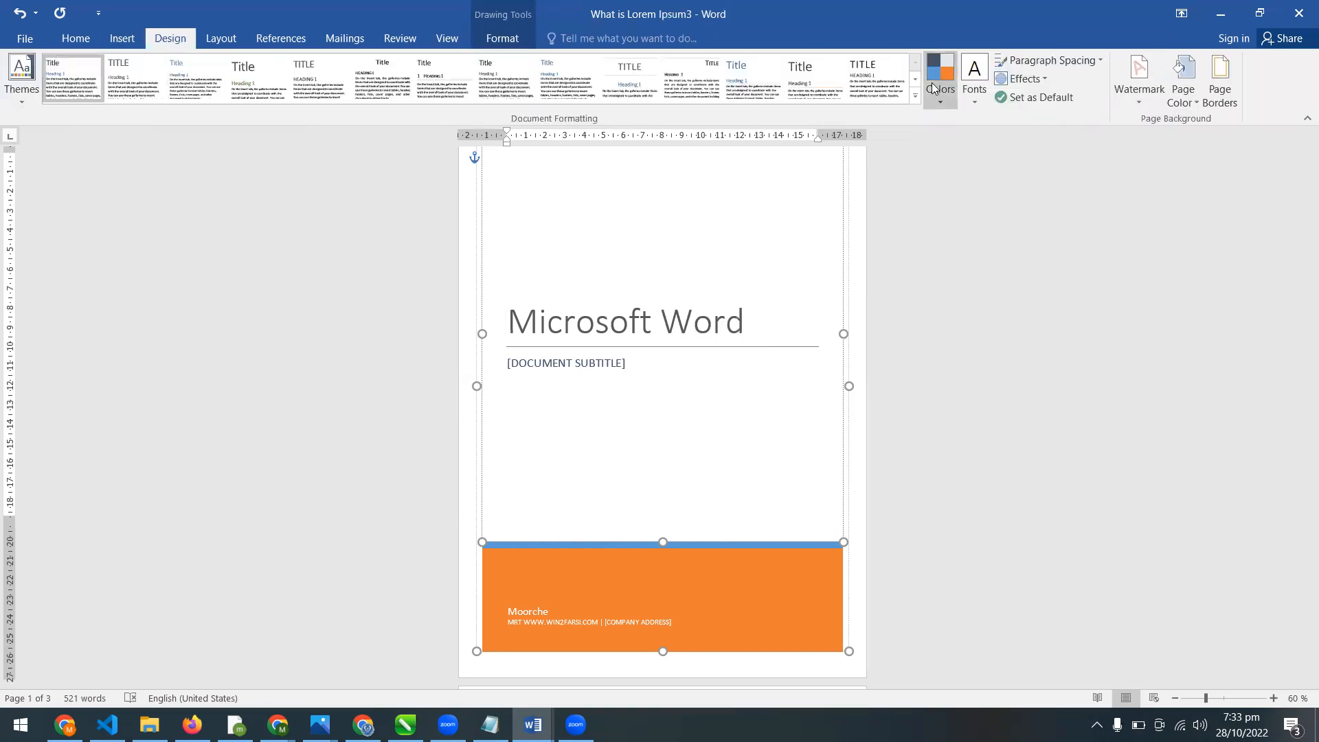
{"action": "left_click", "coordinate": [914, 99]}
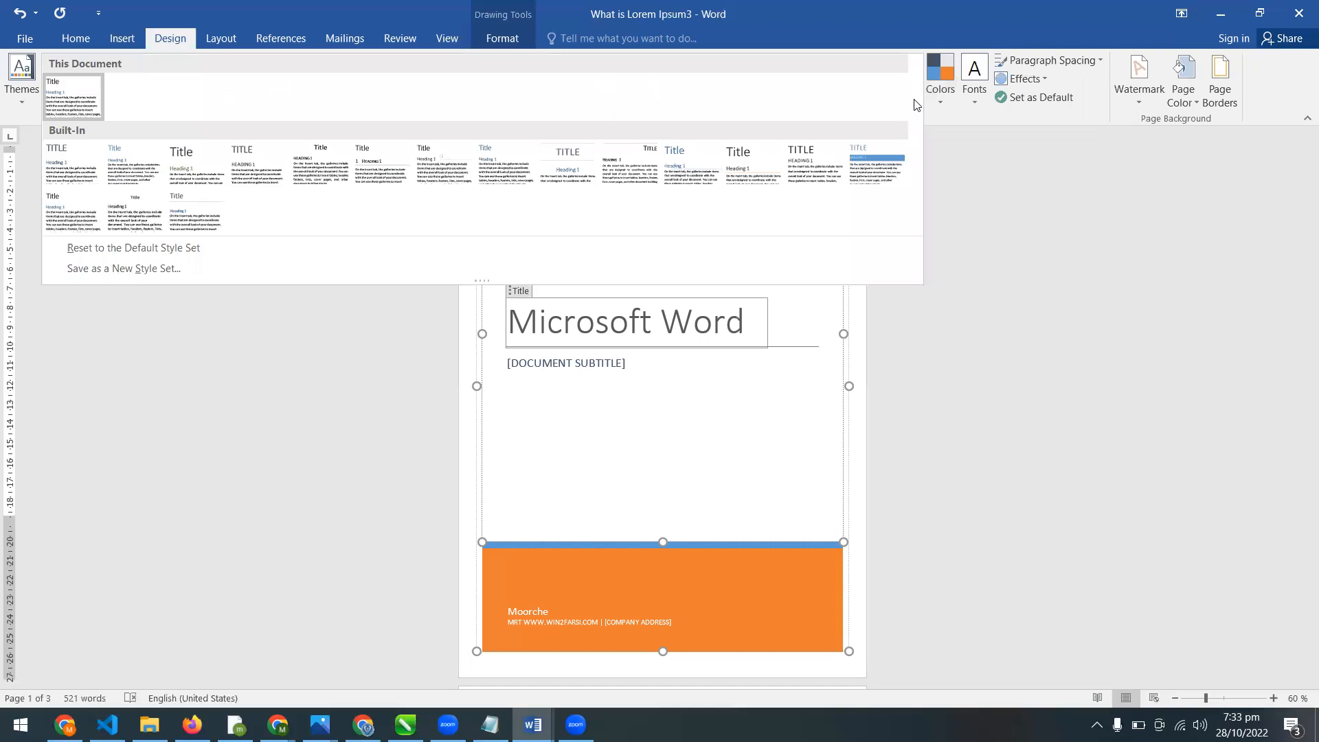
{"action": "left_click", "coordinate": [359, 4]}
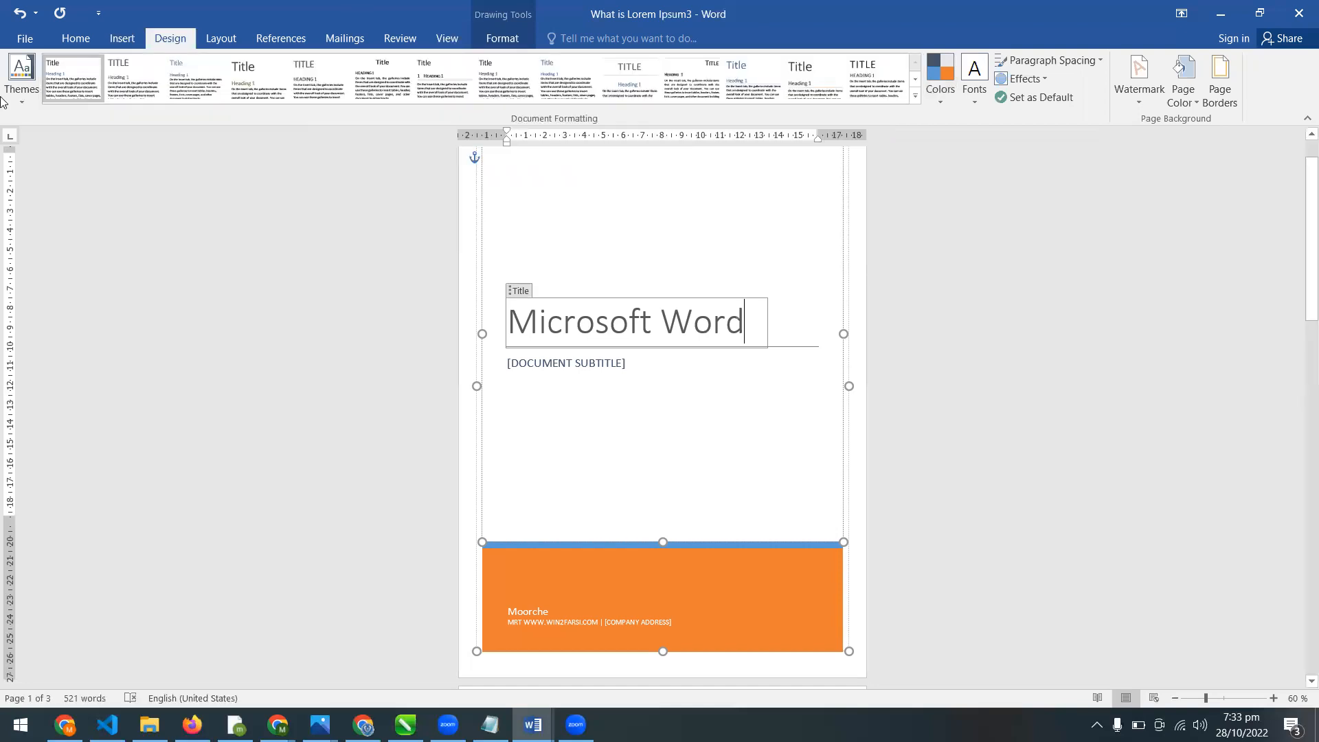
{"action": "left_click", "coordinate": [122, 39]}
{"action": "left_click", "coordinate": [21, 110]}
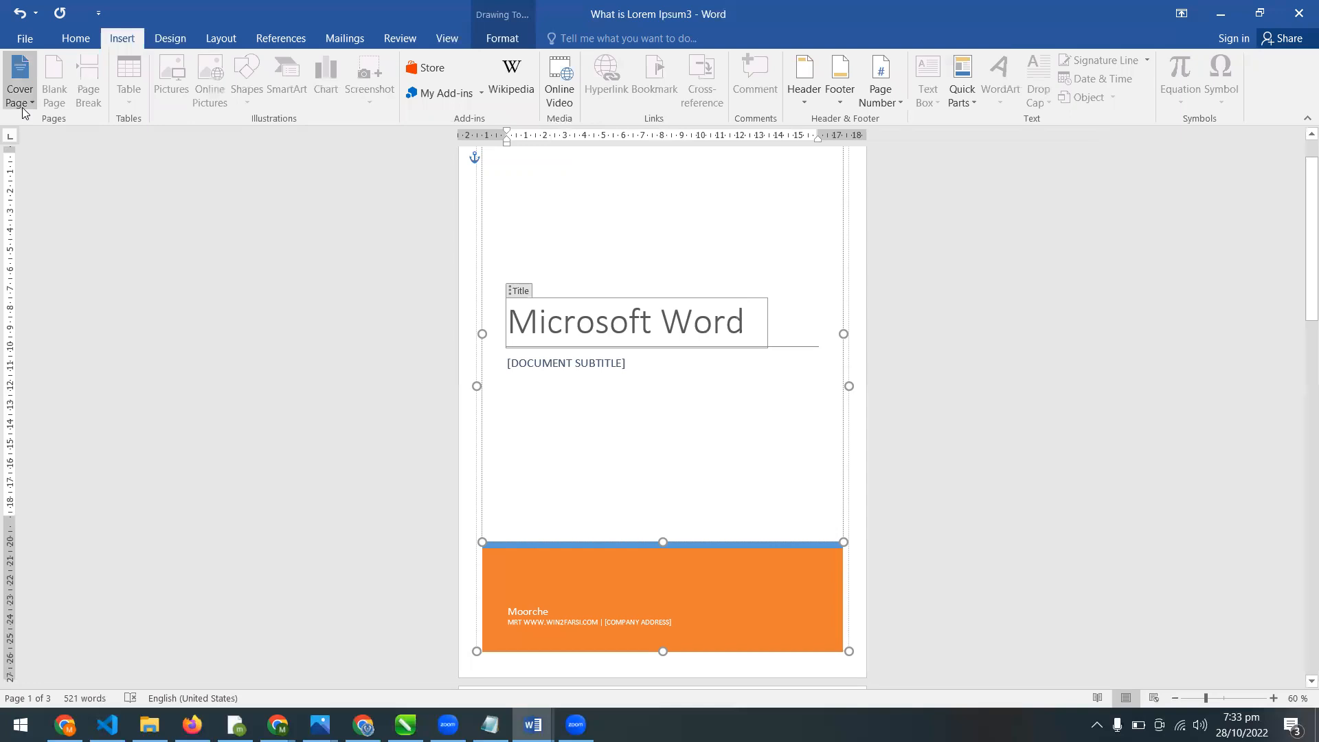
Apply the Gallery theme to the document and choose the Lines (Simple) style set.
{"action": "left_click", "coordinate": [174, 39]}
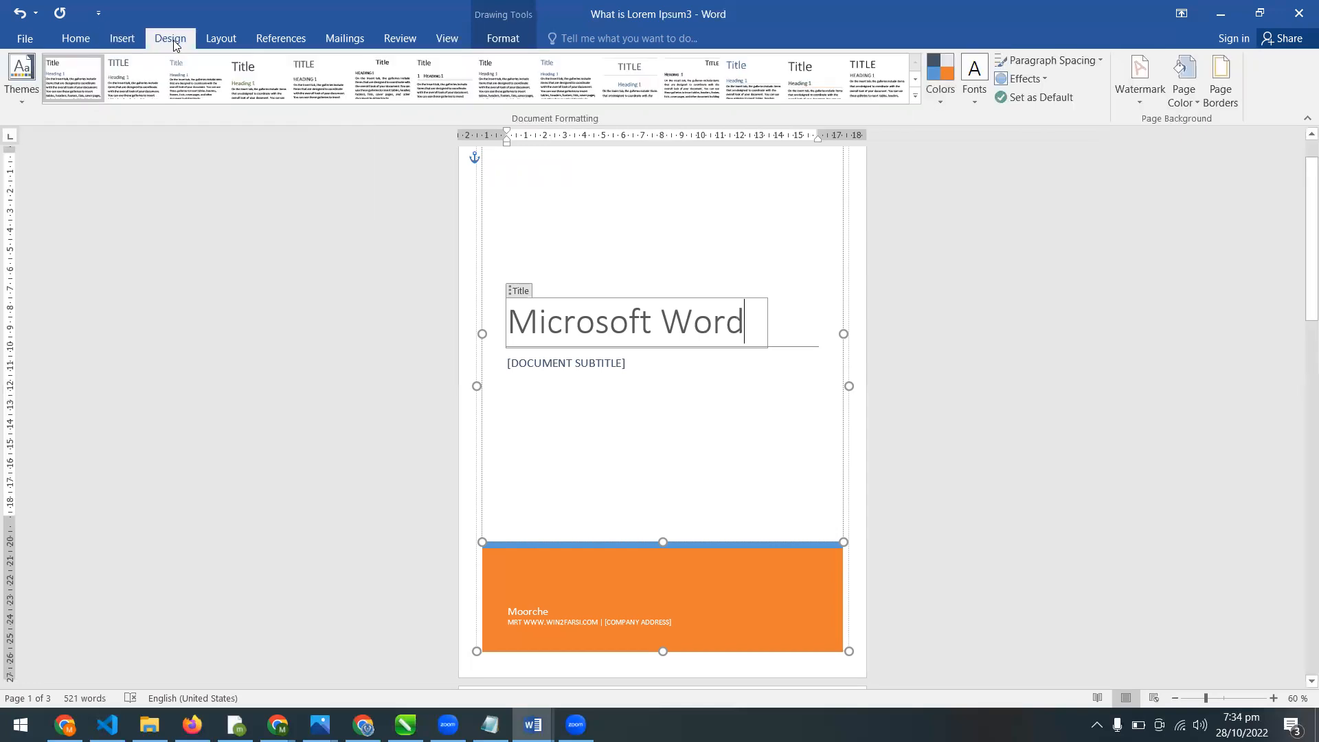
{"action": "left_click", "coordinate": [22, 104]}
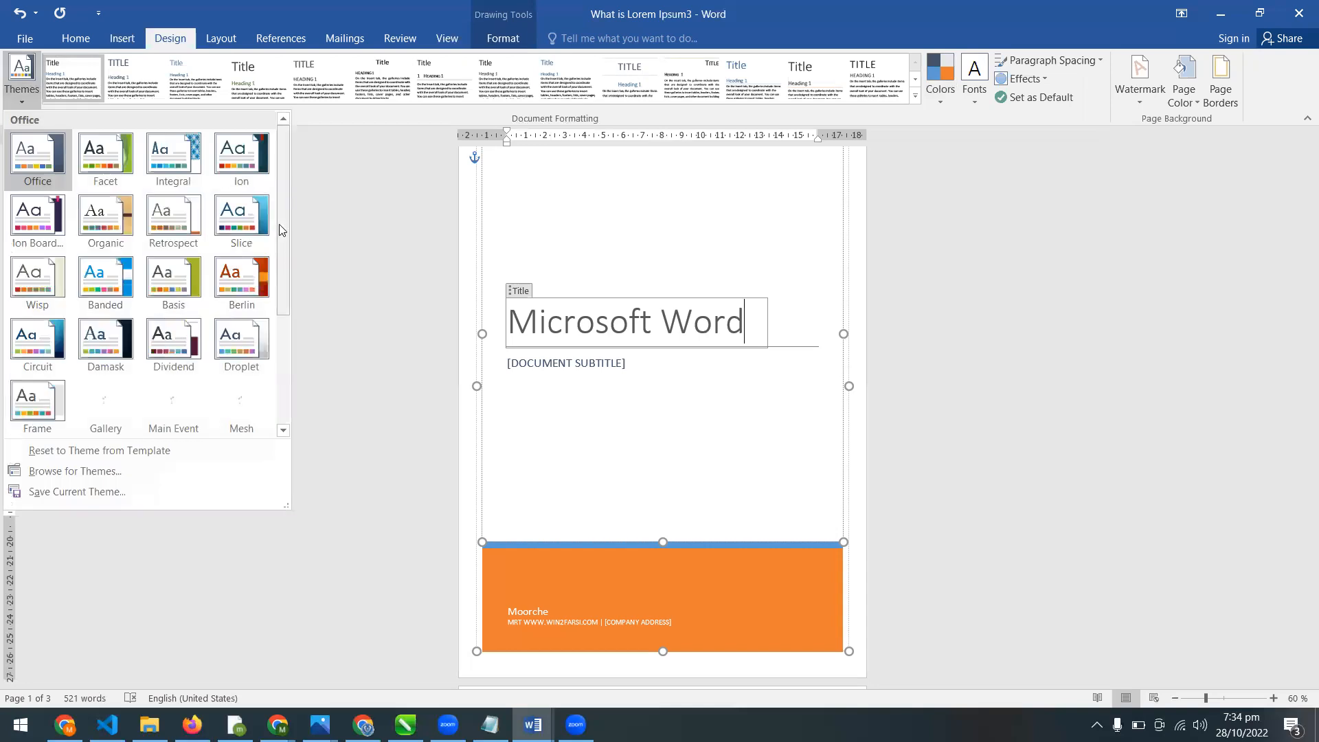
{"action": "scroll", "coordinate": [309, 356], "scroll_direction": "down", "scroll_amount": 3}
{"action": "scroll", "coordinate": [309, 356], "scroll_direction": "up", "scroll_amount": 3}
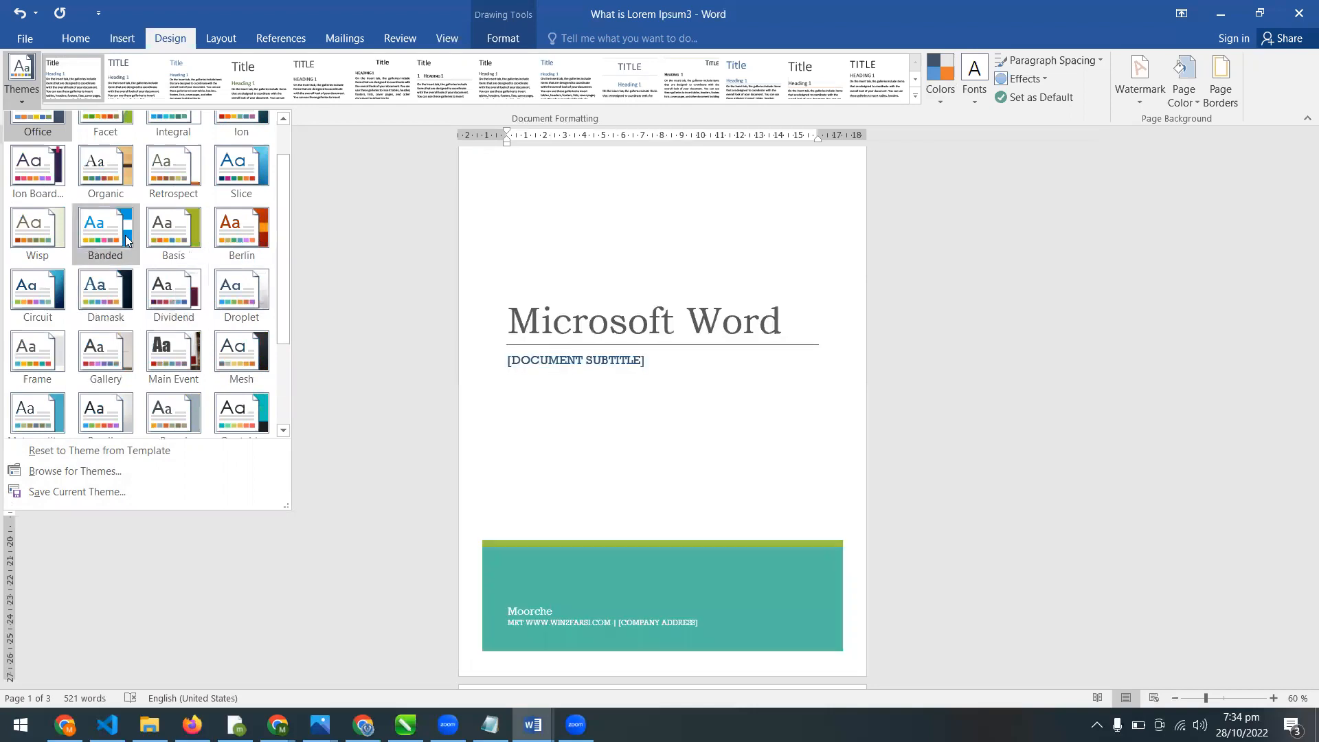
{"action": "left_click", "coordinate": [78, 360]}
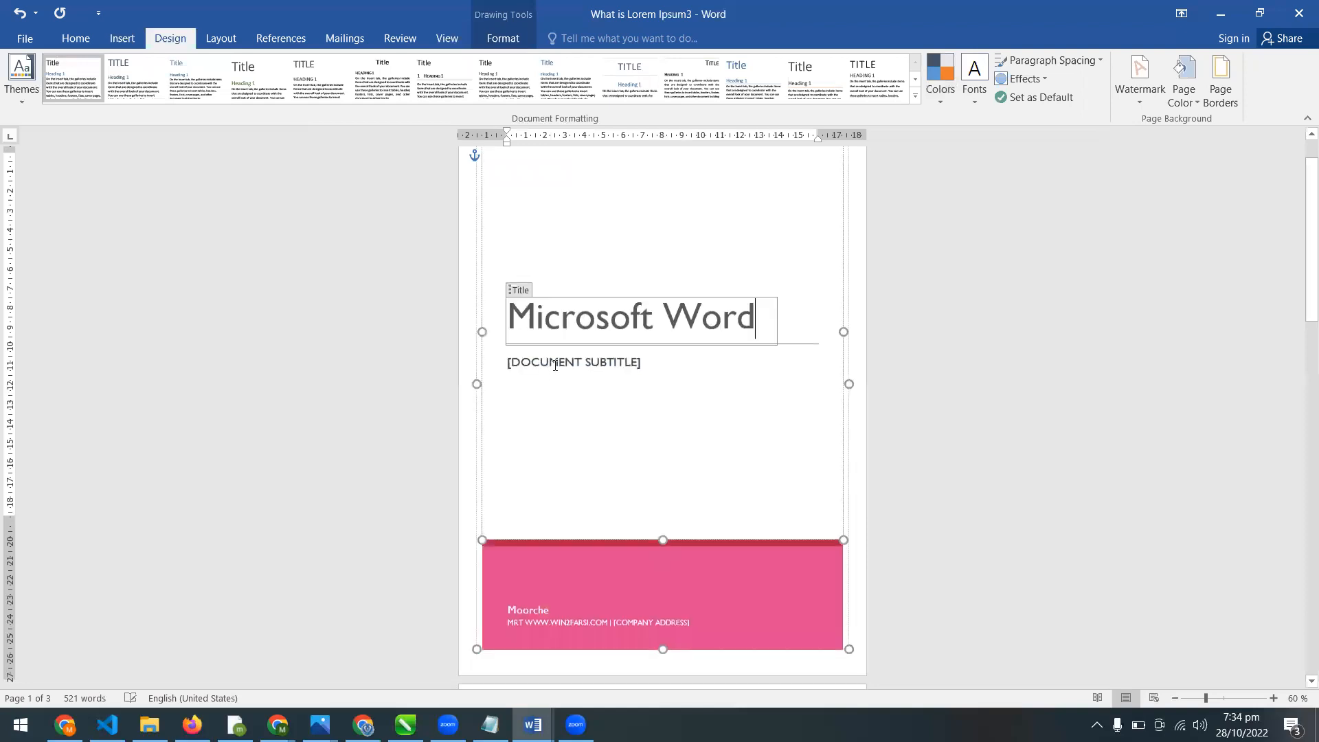
{"action": "left_click", "coordinate": [915, 99]}
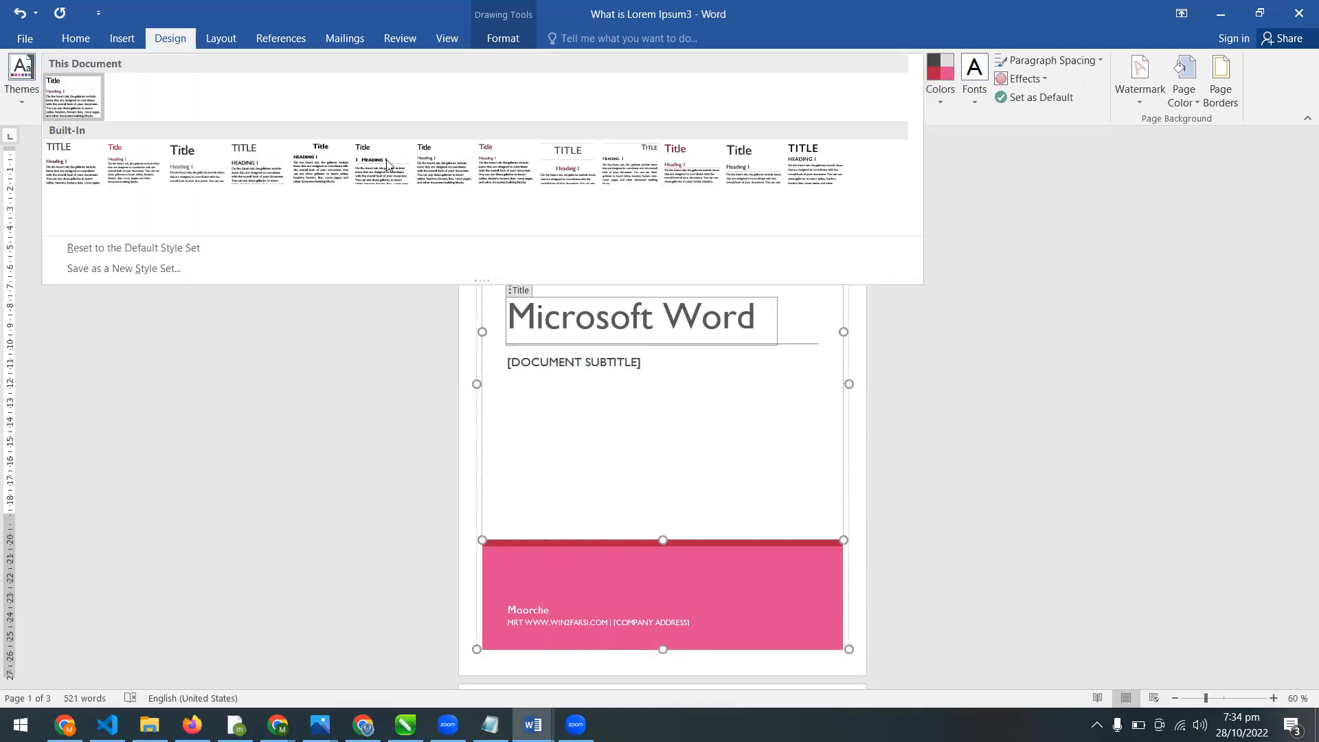
{"action": "left_click", "coordinate": [666, 169]}
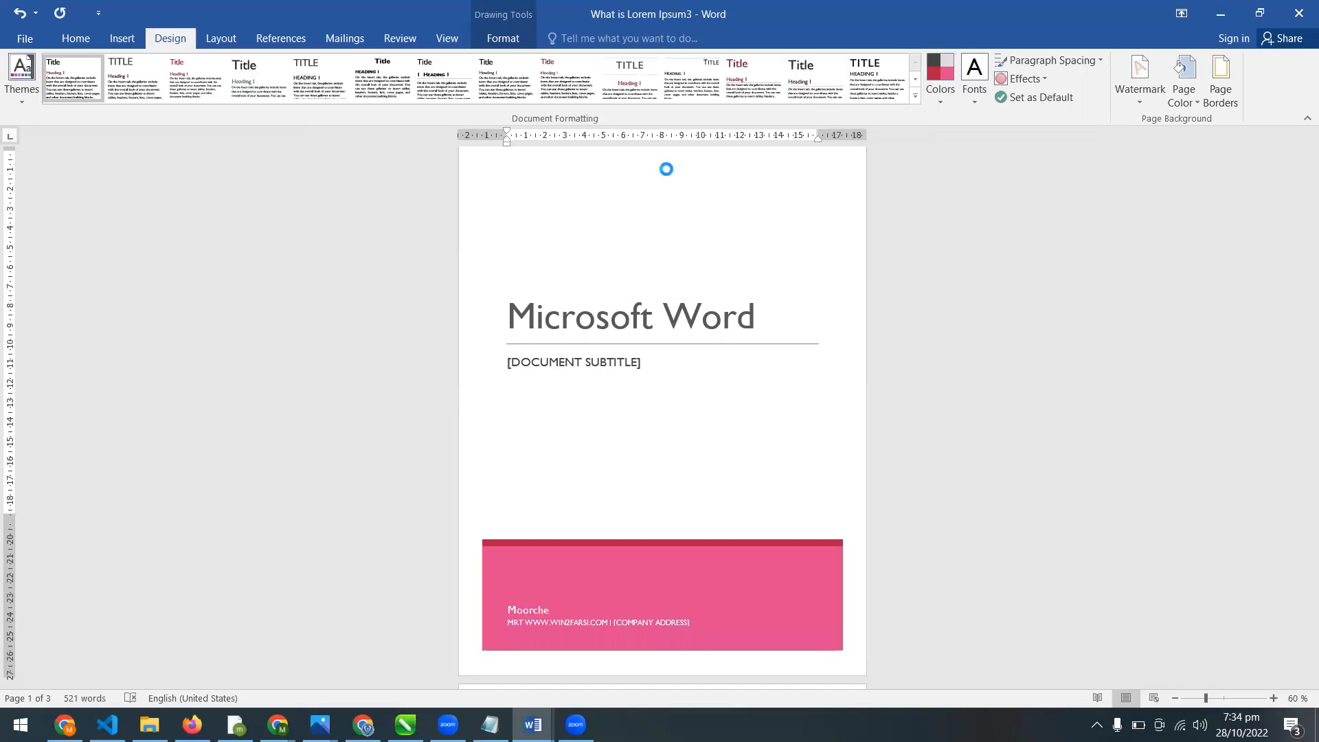
Change the document's theme colors to Red Orange and its theme fonts to Candara.
{"action": "left_click", "coordinate": [939, 96]}
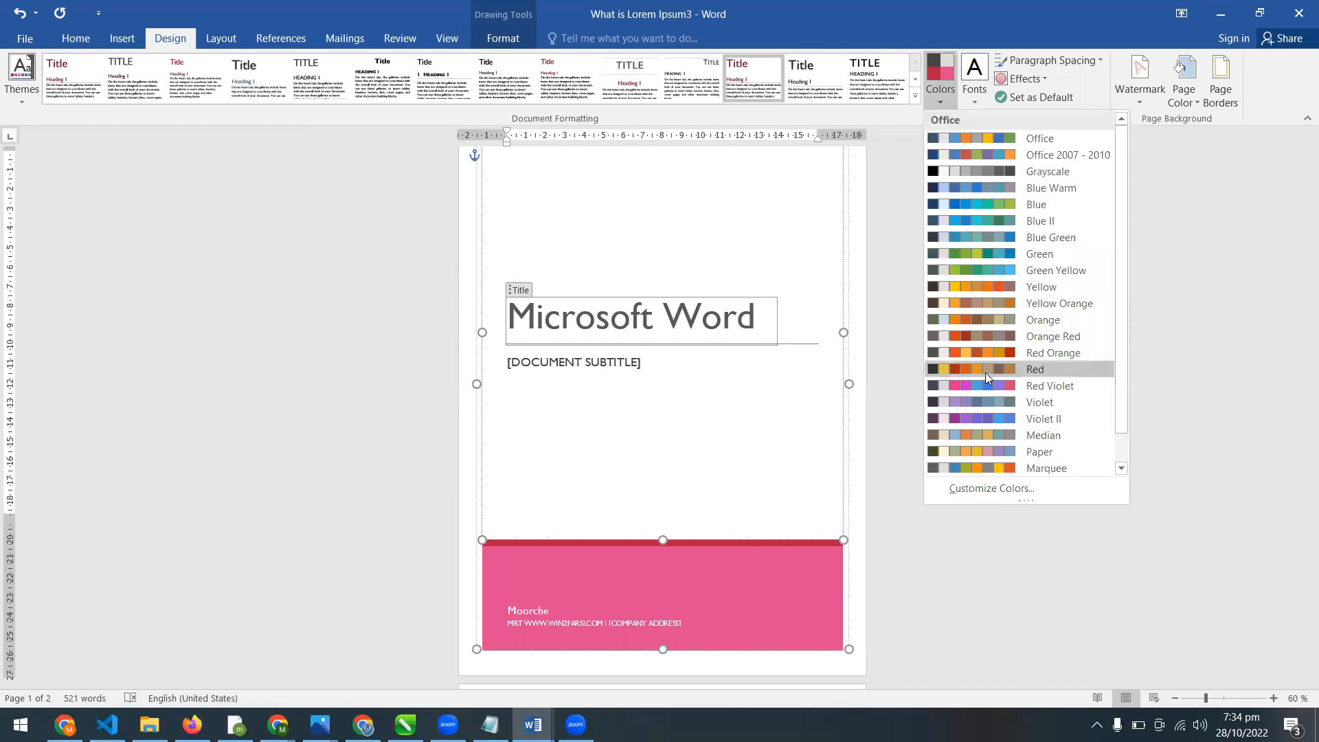
{"action": "left_click", "coordinate": [992, 350]}
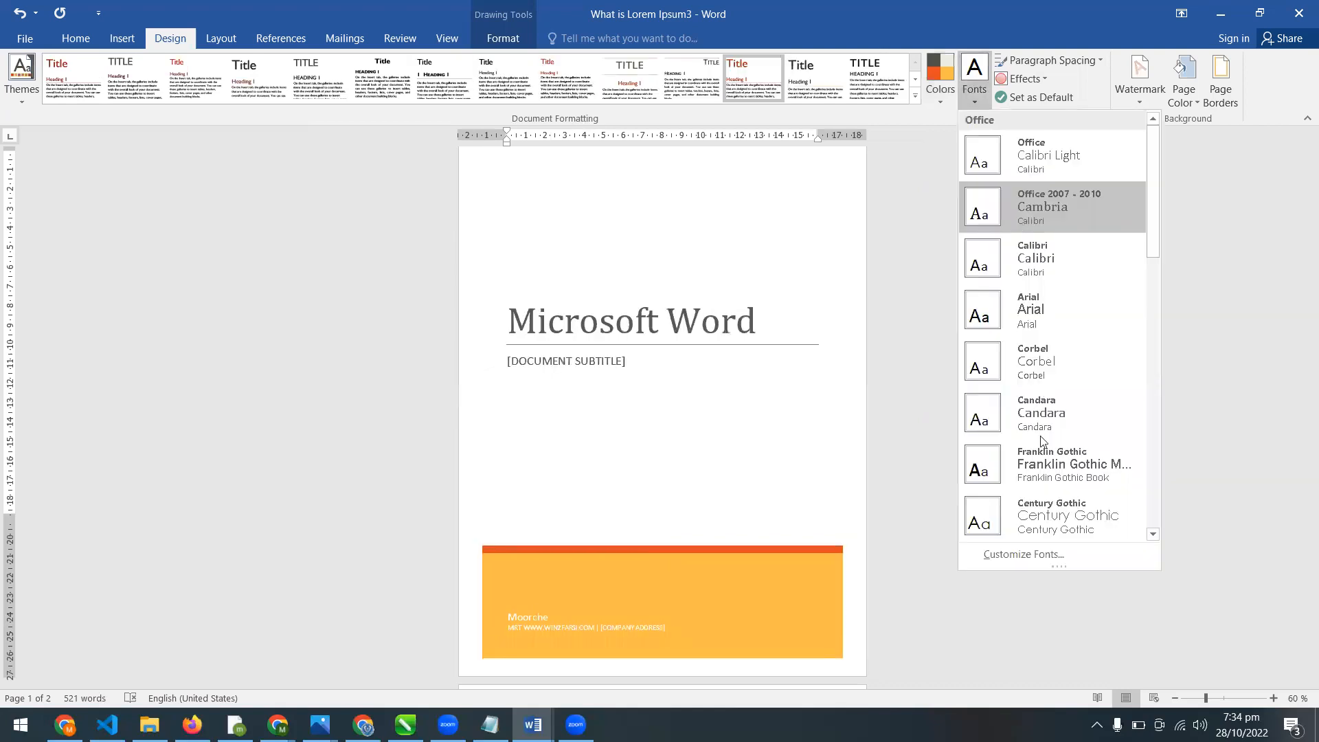
{"action": "left_click", "coordinate": [1041, 437]}
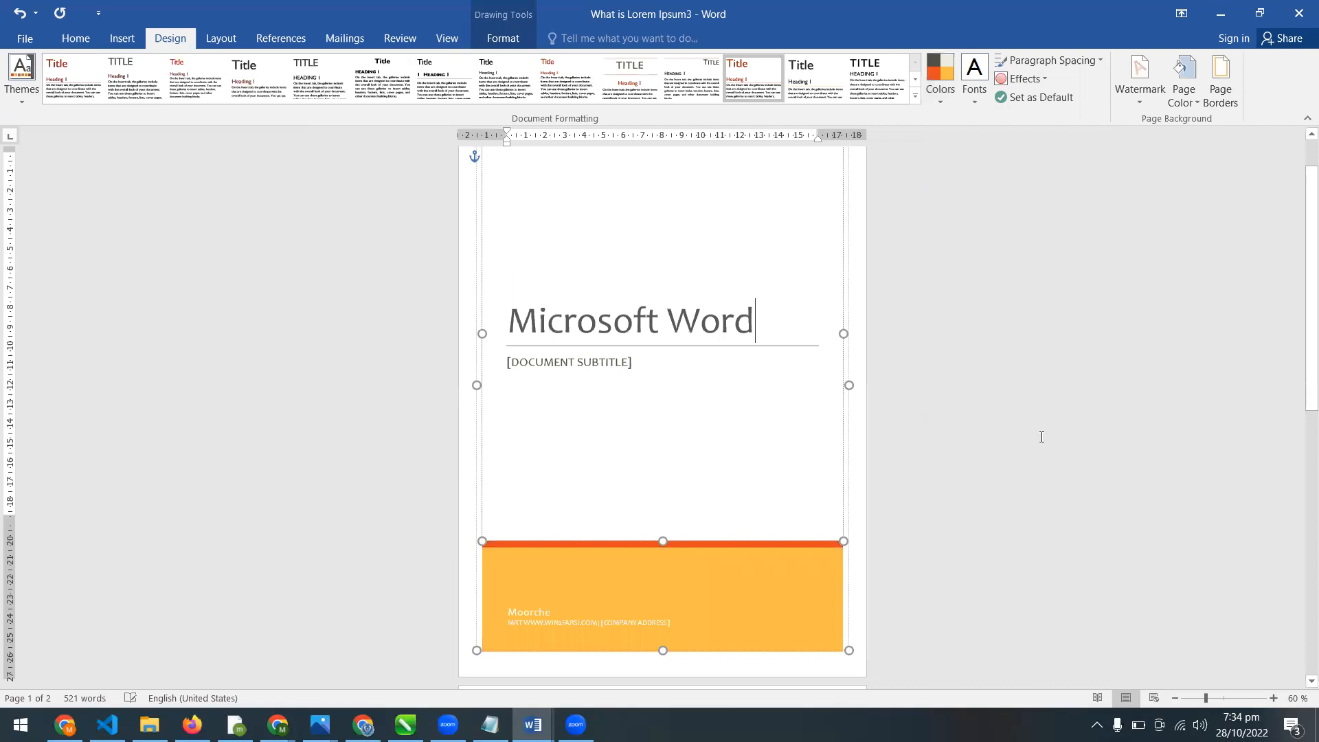
{"action": "left_click", "coordinate": [1087, 65]}
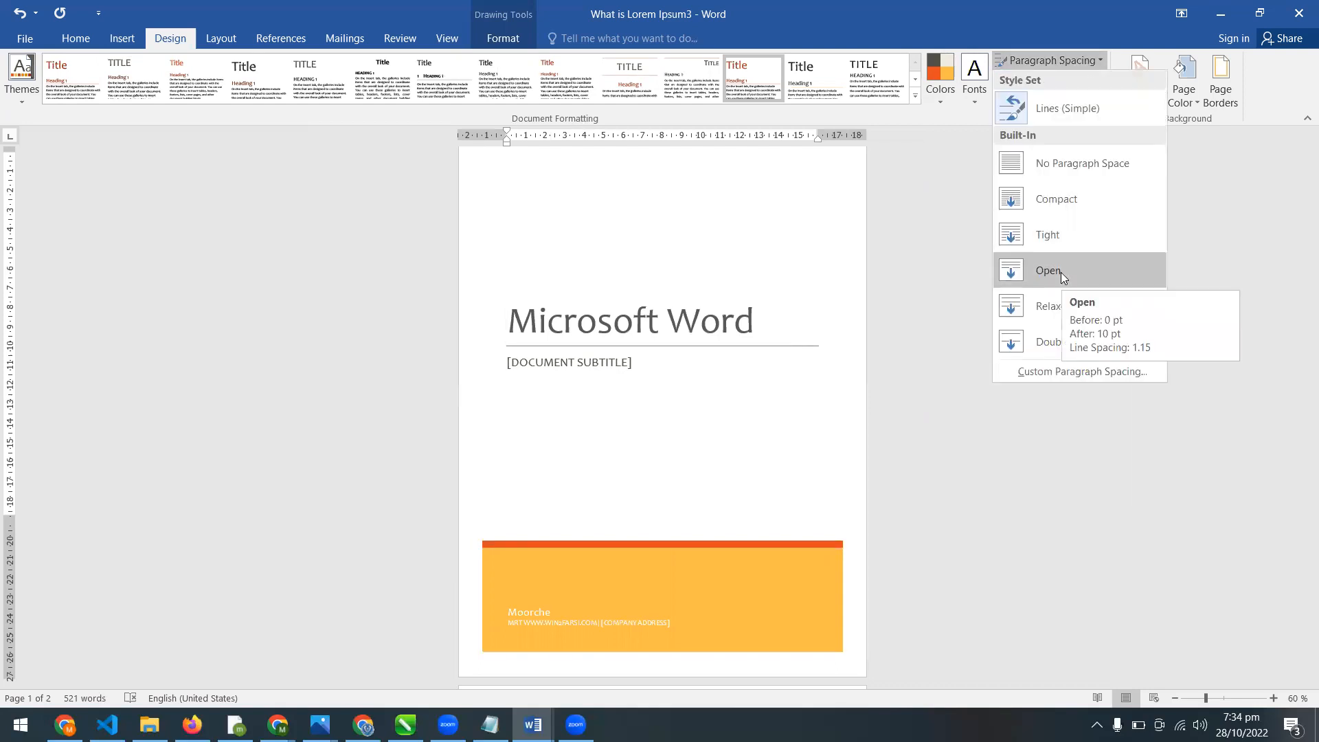
{"action": "left_click", "coordinate": [1051, 60]}
{"action": "left_click", "coordinate": [1048, 80]}
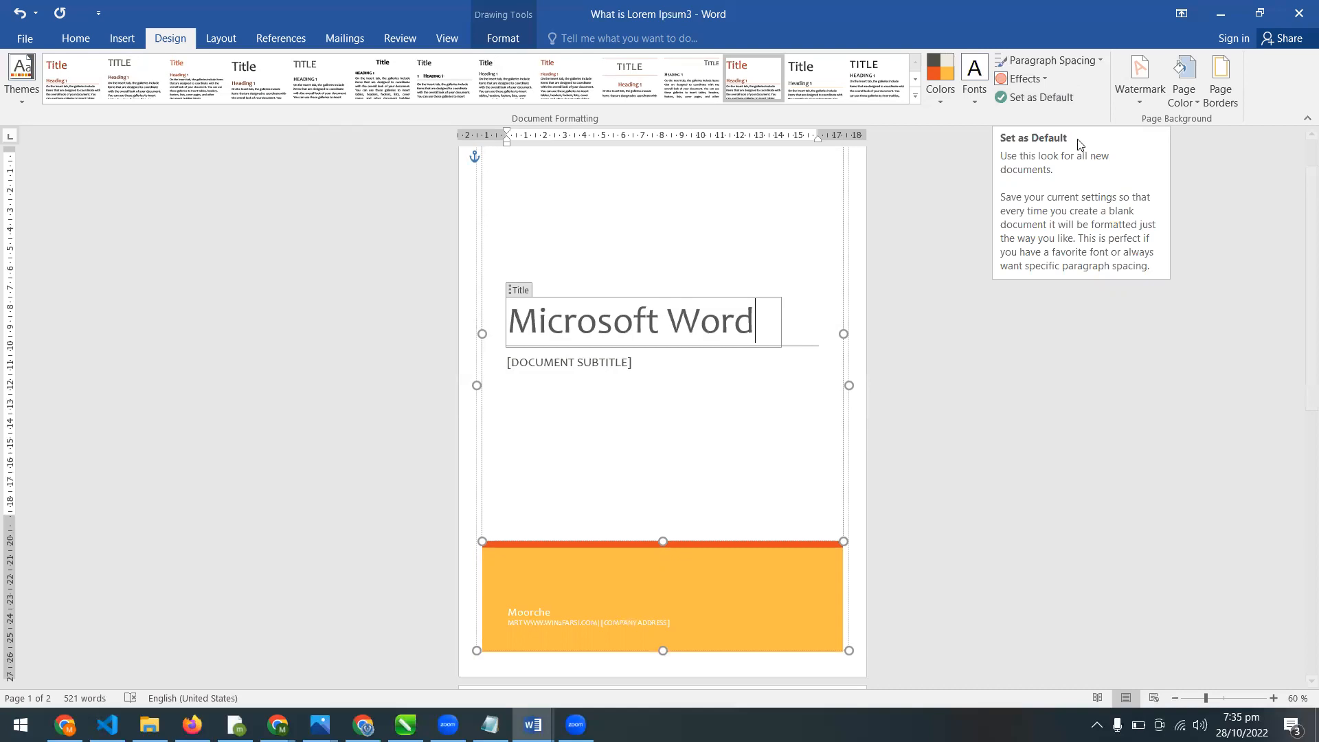
{"action": "left_click", "coordinate": [1046, 102]}
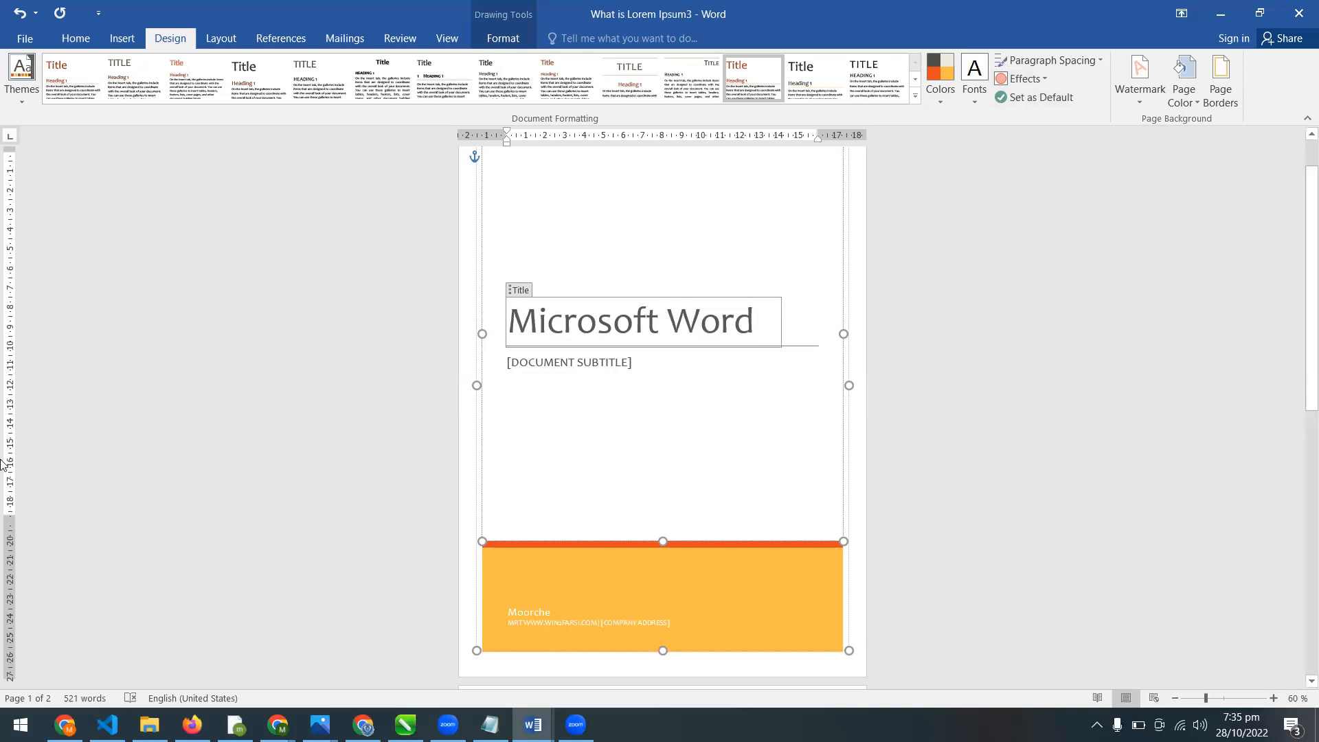
{"action": "left_click", "coordinate": [122, 38]}
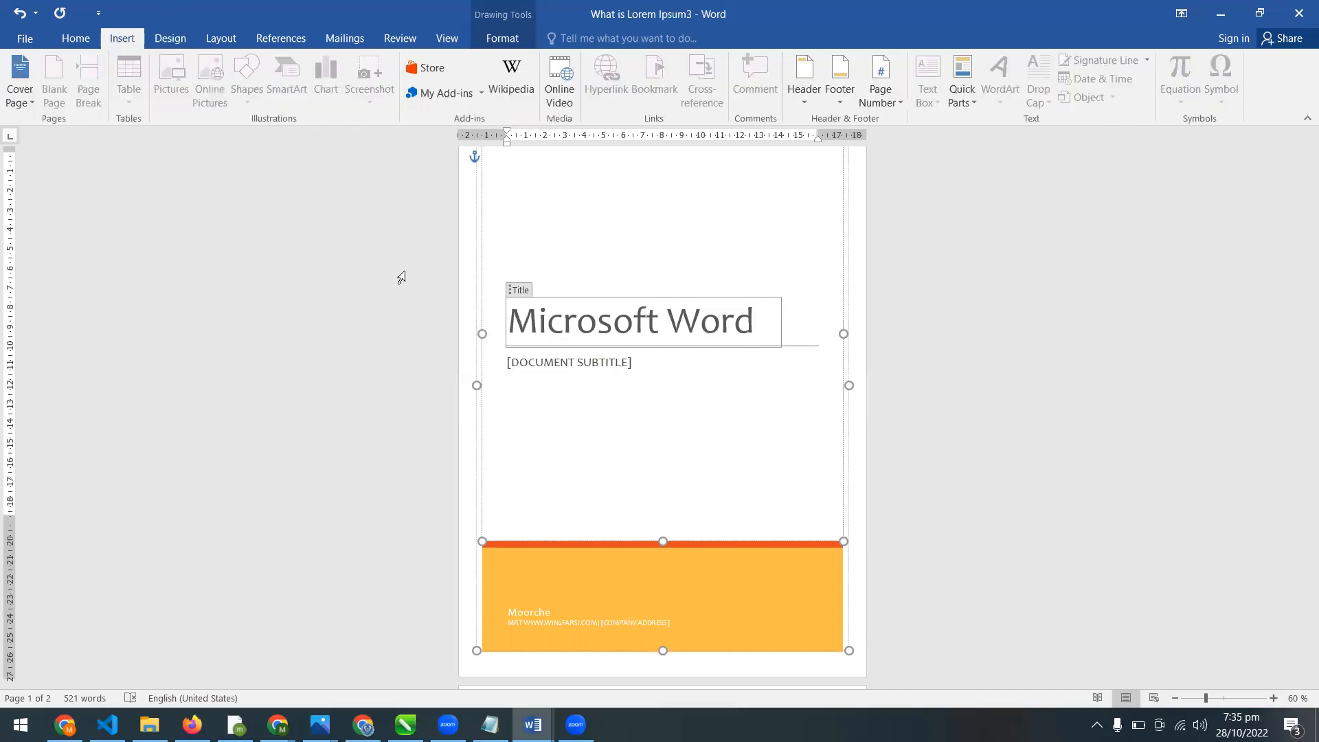
Paste the copied Lorem Ipsum text into the body pages after the cover page.
{"action": "left_click", "coordinate": [276, 187]}
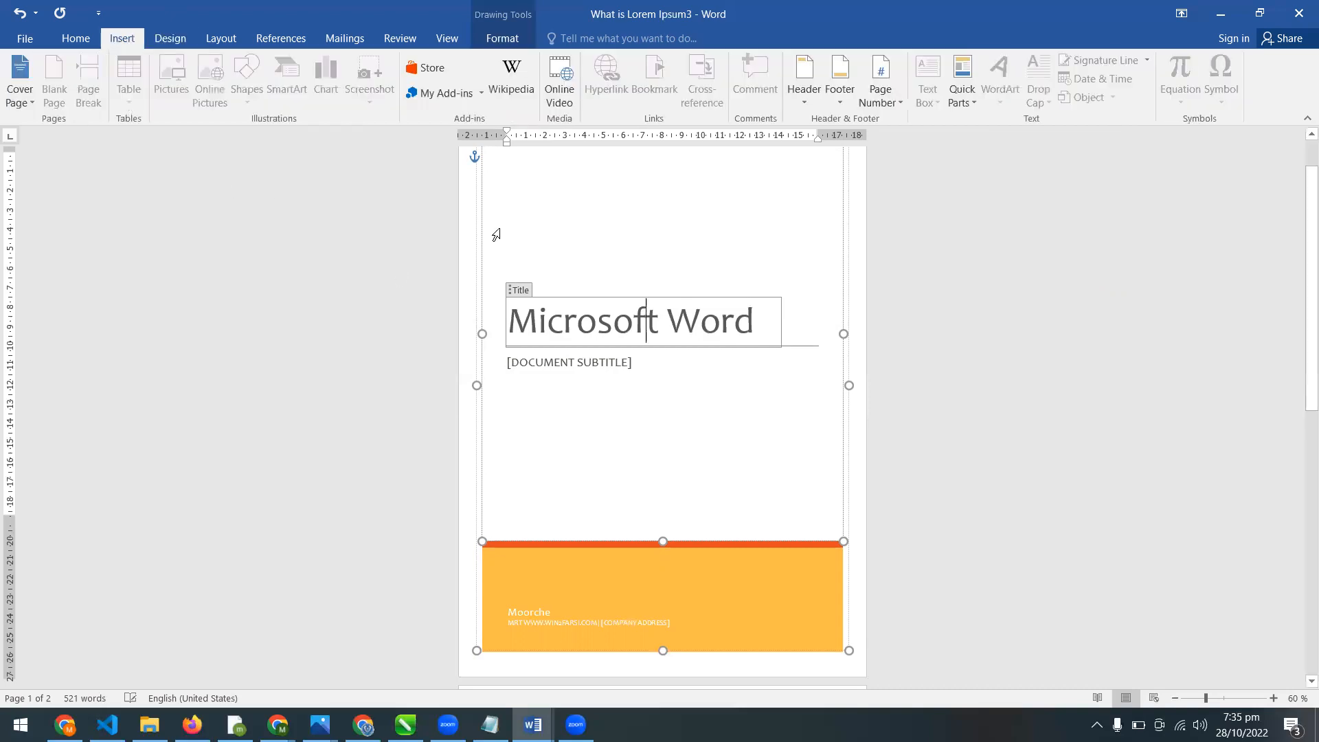
{"action": "left_click", "coordinate": [472, 217]}
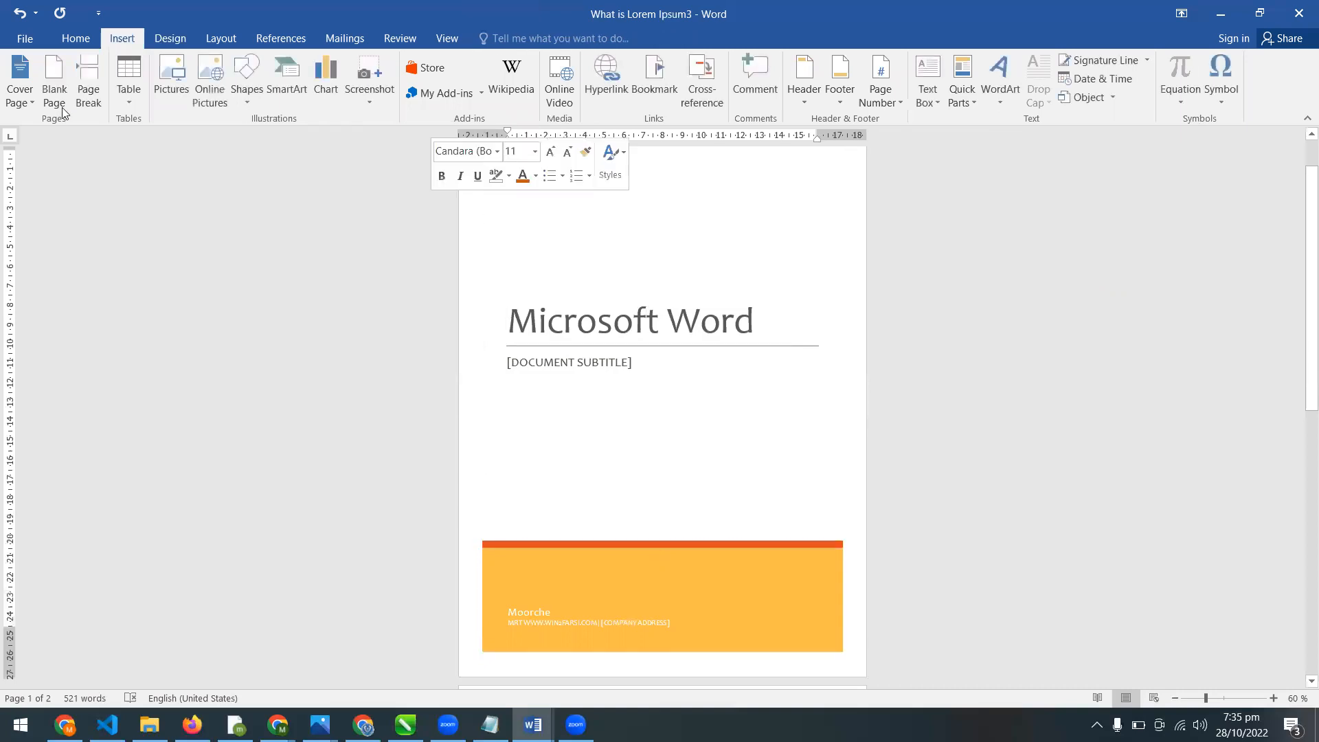
{"action": "scroll", "coordinate": [550, 515], "scroll_direction": "down", "scroll_amount": 2}
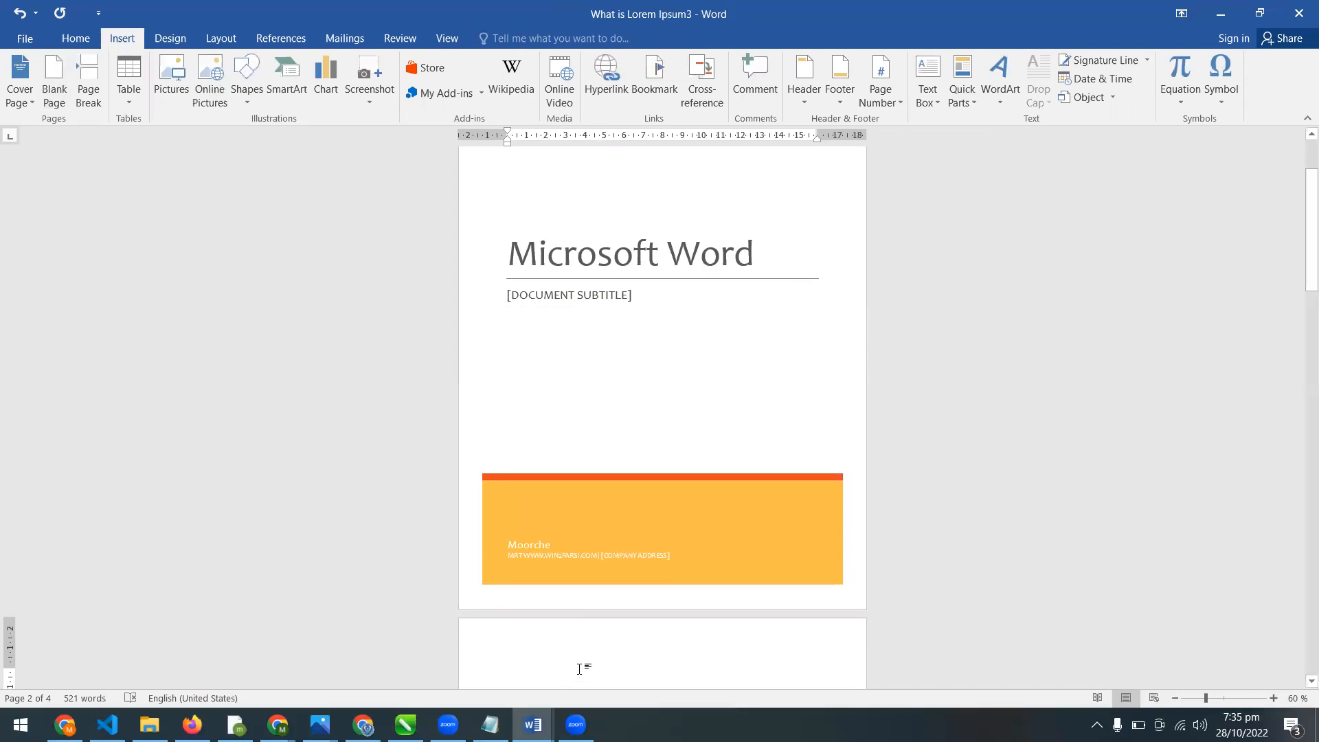
{"action": "key", "text": "ctrl+v"}
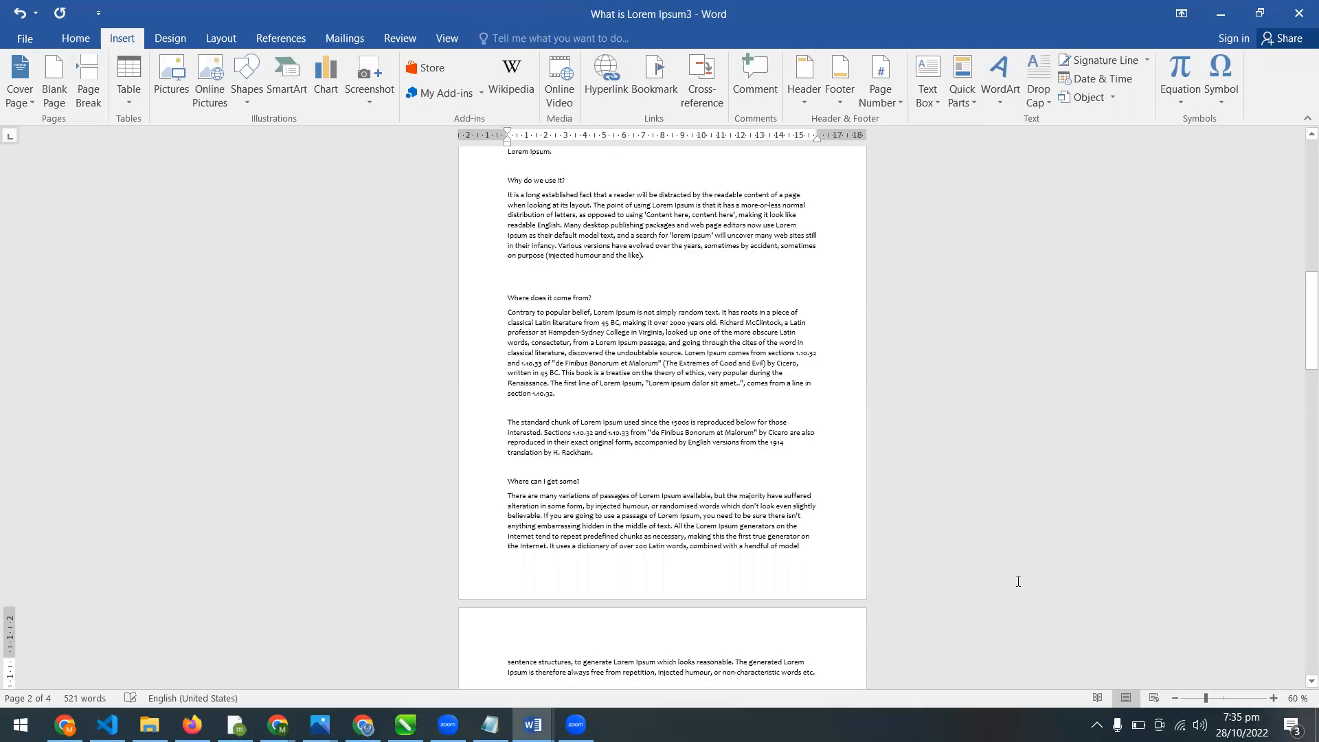
{"action": "left_click_drag", "start_coordinate": [1306, 354], "coordinate": [1300, 182]}
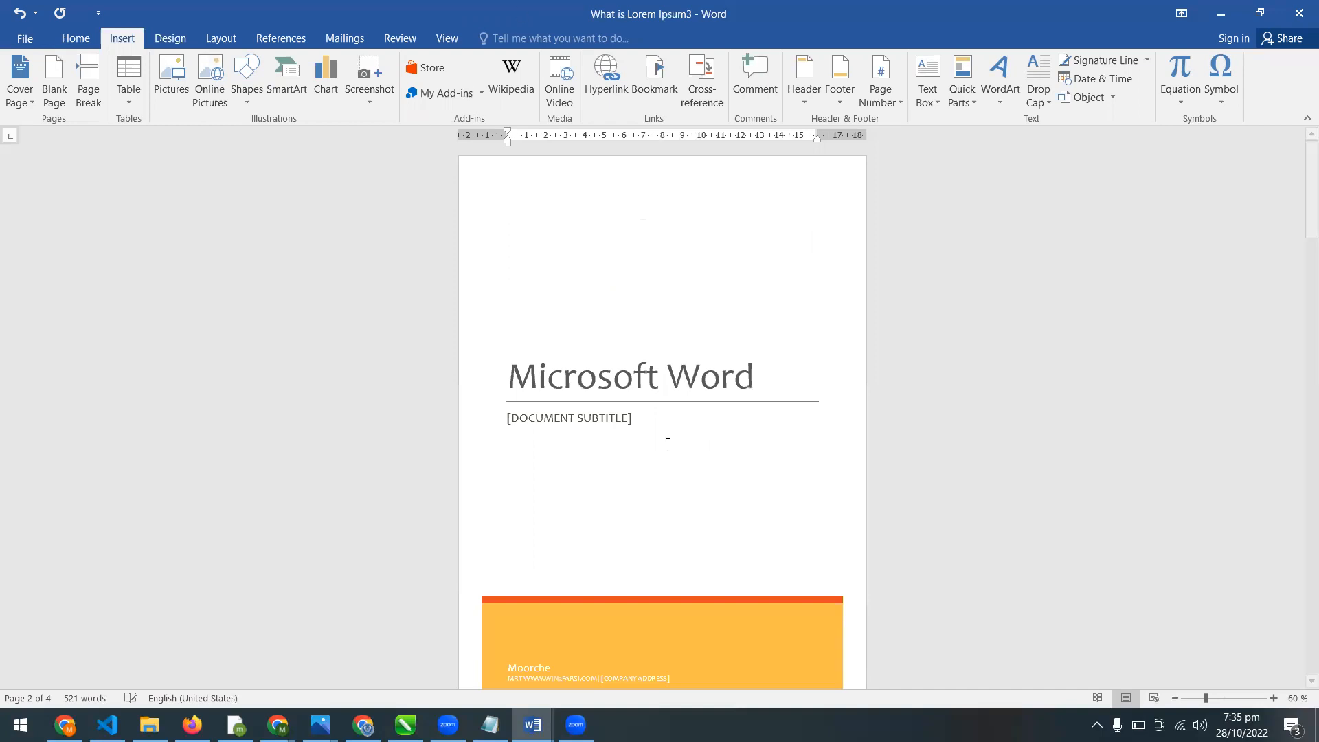
{"action": "left_click", "coordinate": [633, 378]}
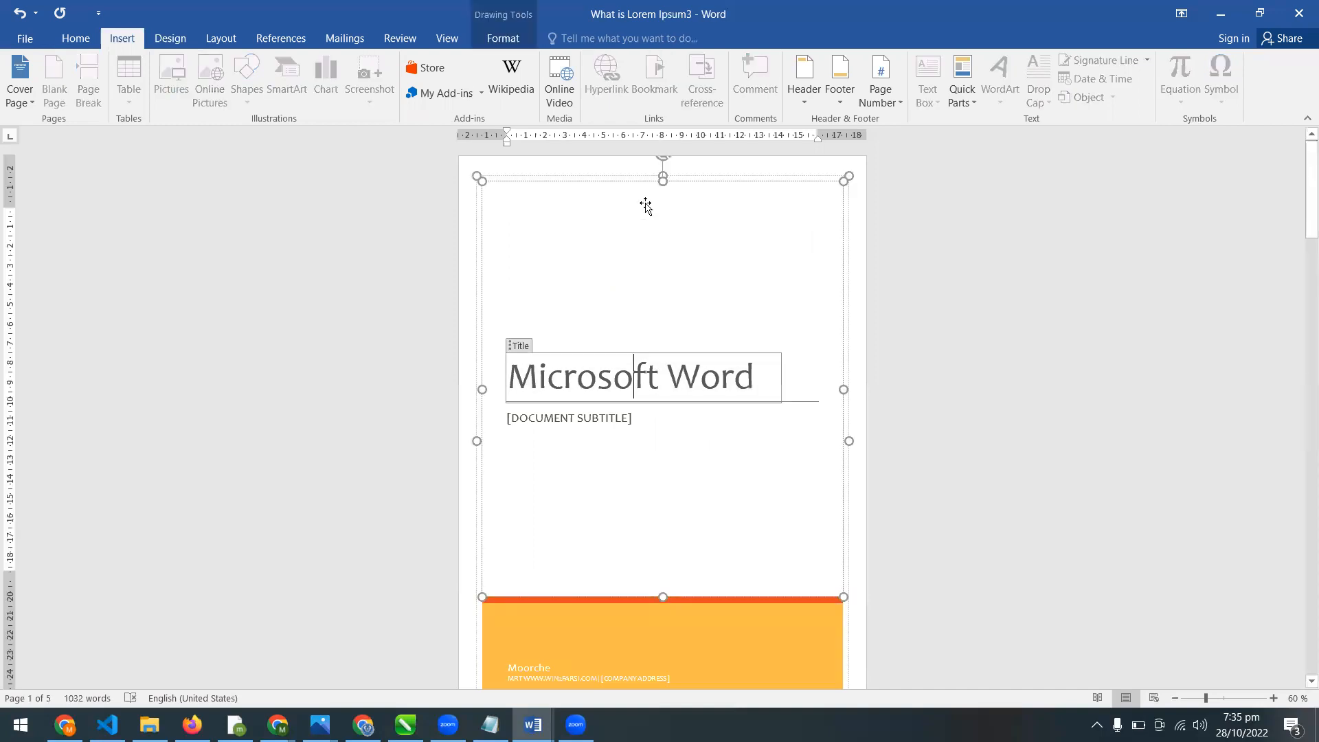
{"action": "left_click", "coordinate": [641, 181]}
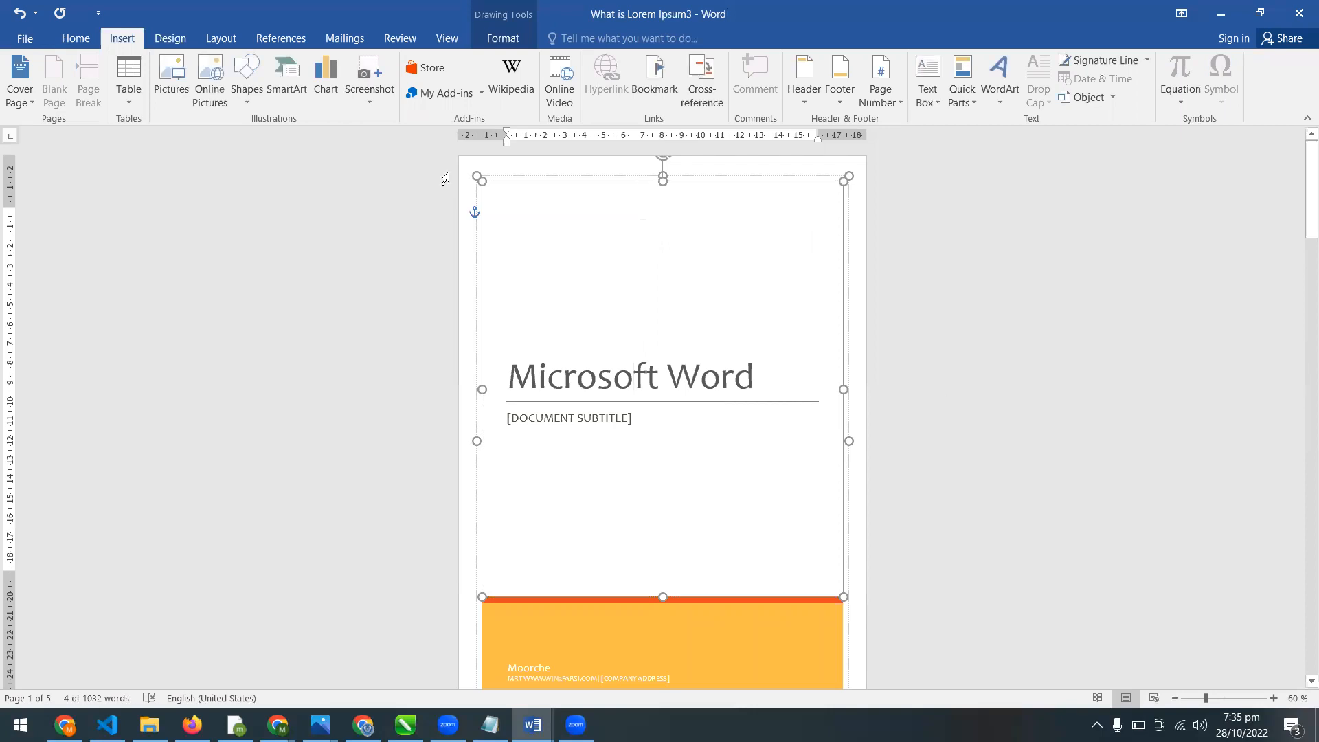
{"action": "left_click", "coordinate": [1300, 219]}
{"action": "left_click_drag", "start_coordinate": [1301, 220], "coordinate": [1102, 169]}
{"action": "scroll", "coordinate": [728, 234], "scroll_direction": "up", "scroll_amount": 2}
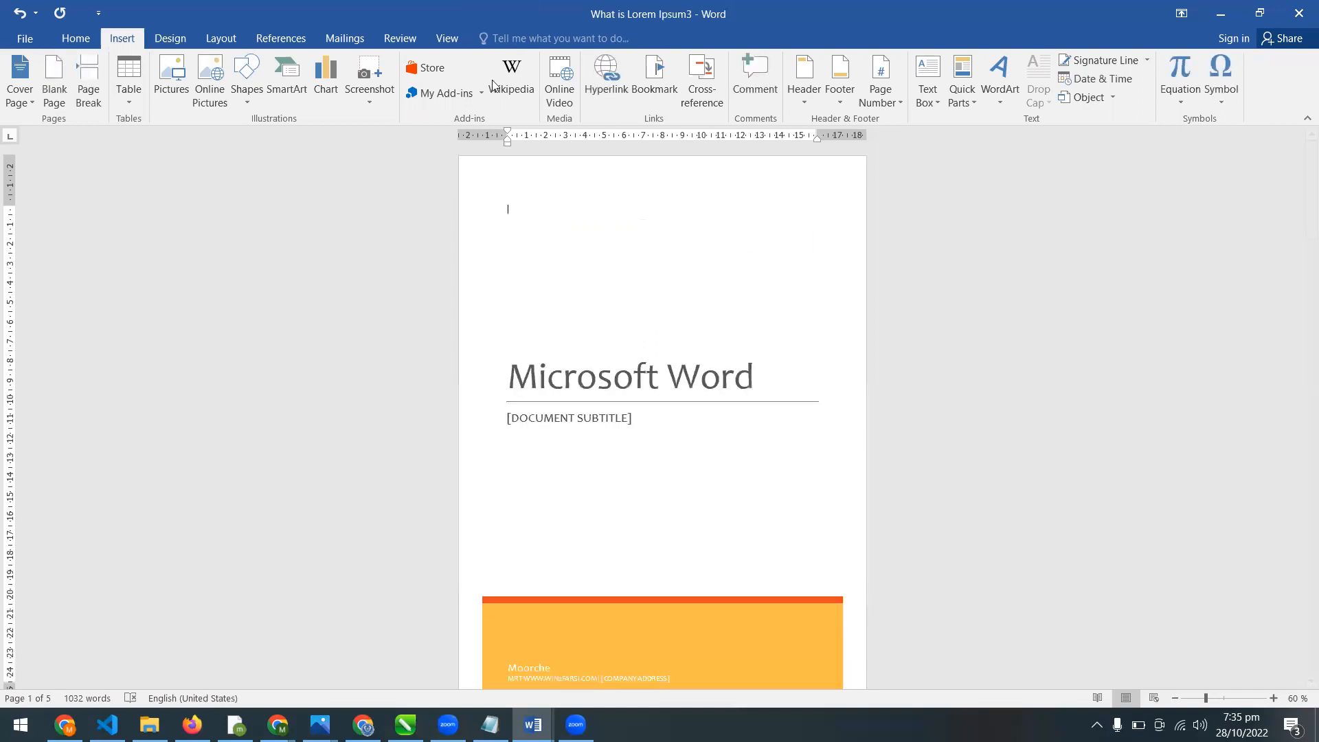
{"action": "left_click", "coordinate": [503, 41]}
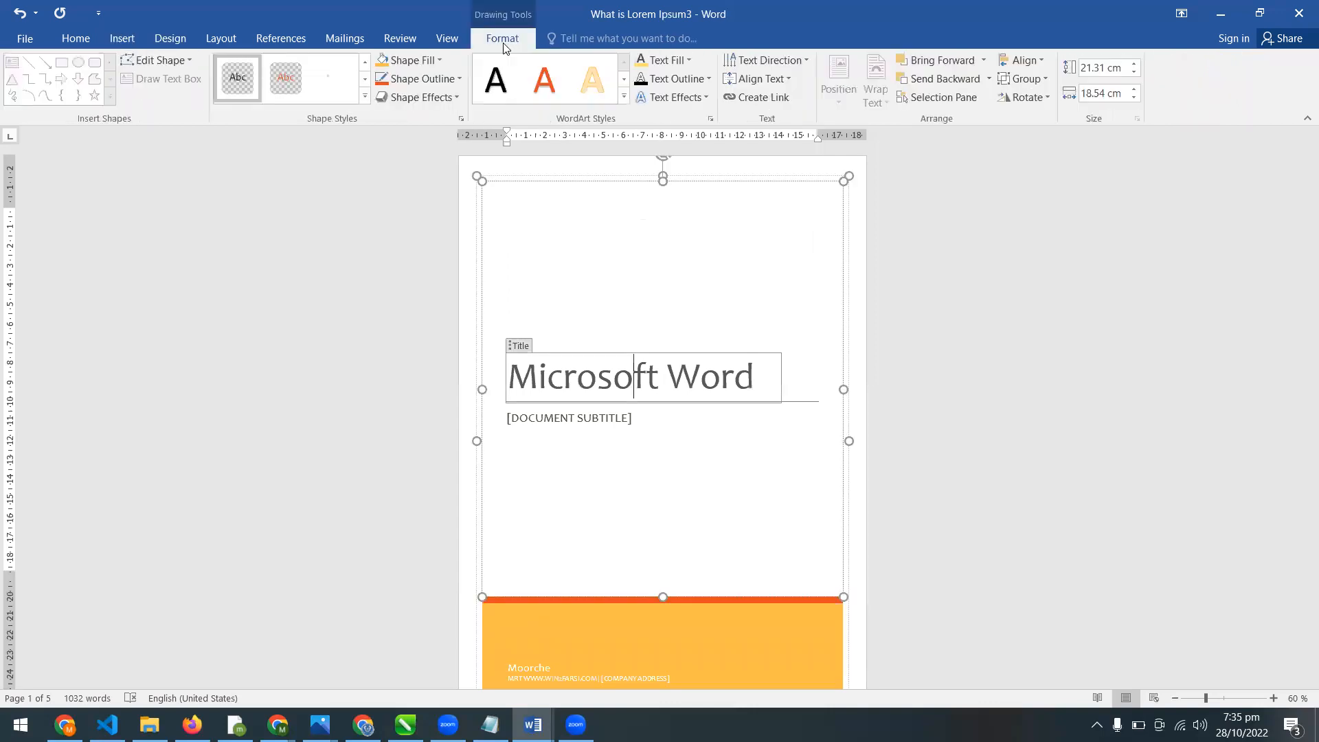
Add the built-in diagonal CONFIDENTIAL 1 watermark to the document.
{"action": "left_click", "coordinate": [171, 41]}
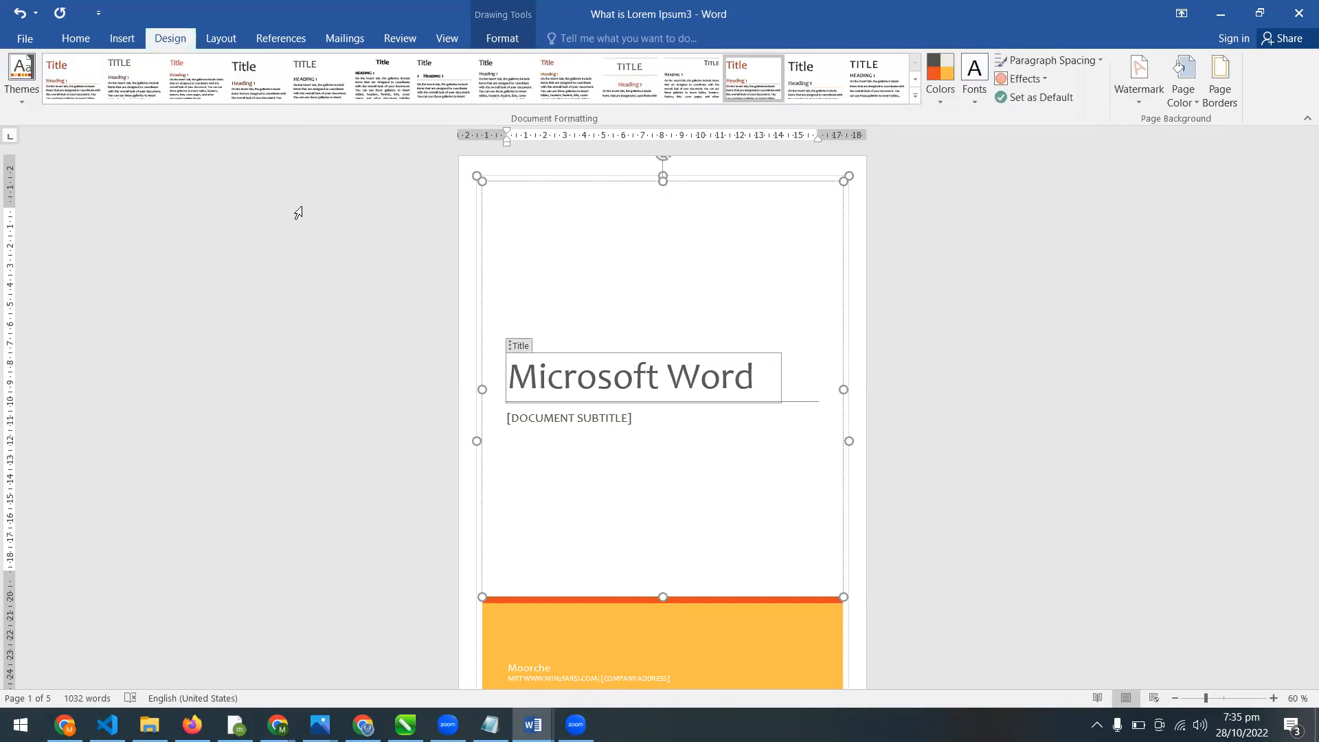
{"action": "left_click", "coordinate": [763, 177]}
{"action": "left_click", "coordinate": [818, 245]}
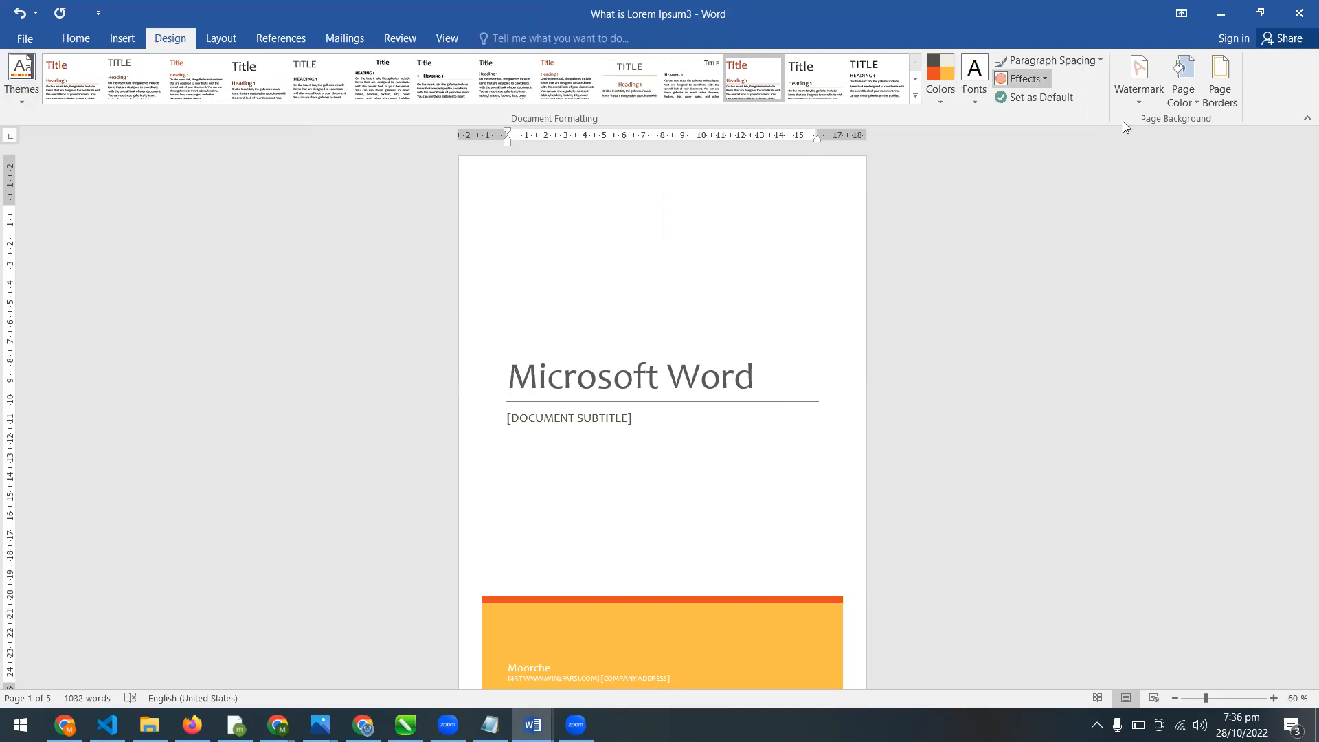
{"action": "left_click", "coordinate": [1140, 83]}
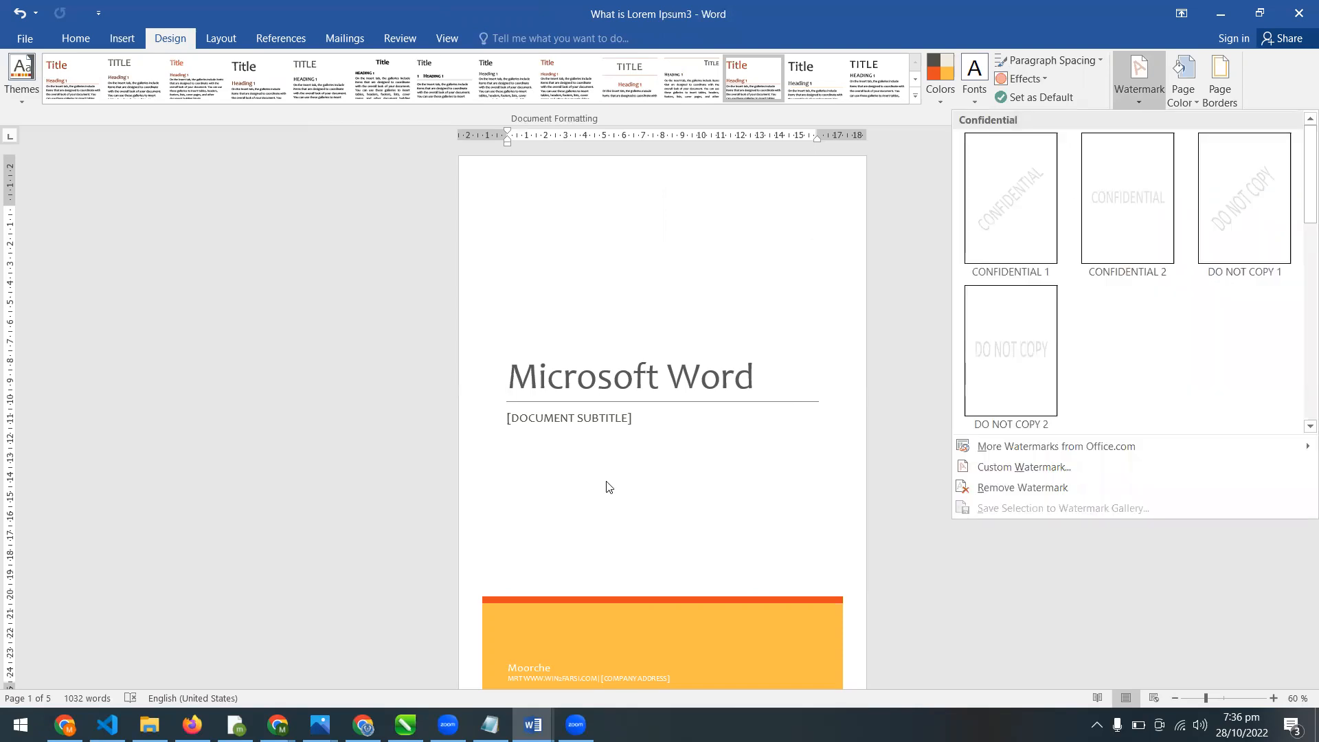
{"action": "left_click_drag", "start_coordinate": [1299, 206], "coordinate": [1300, 146]}
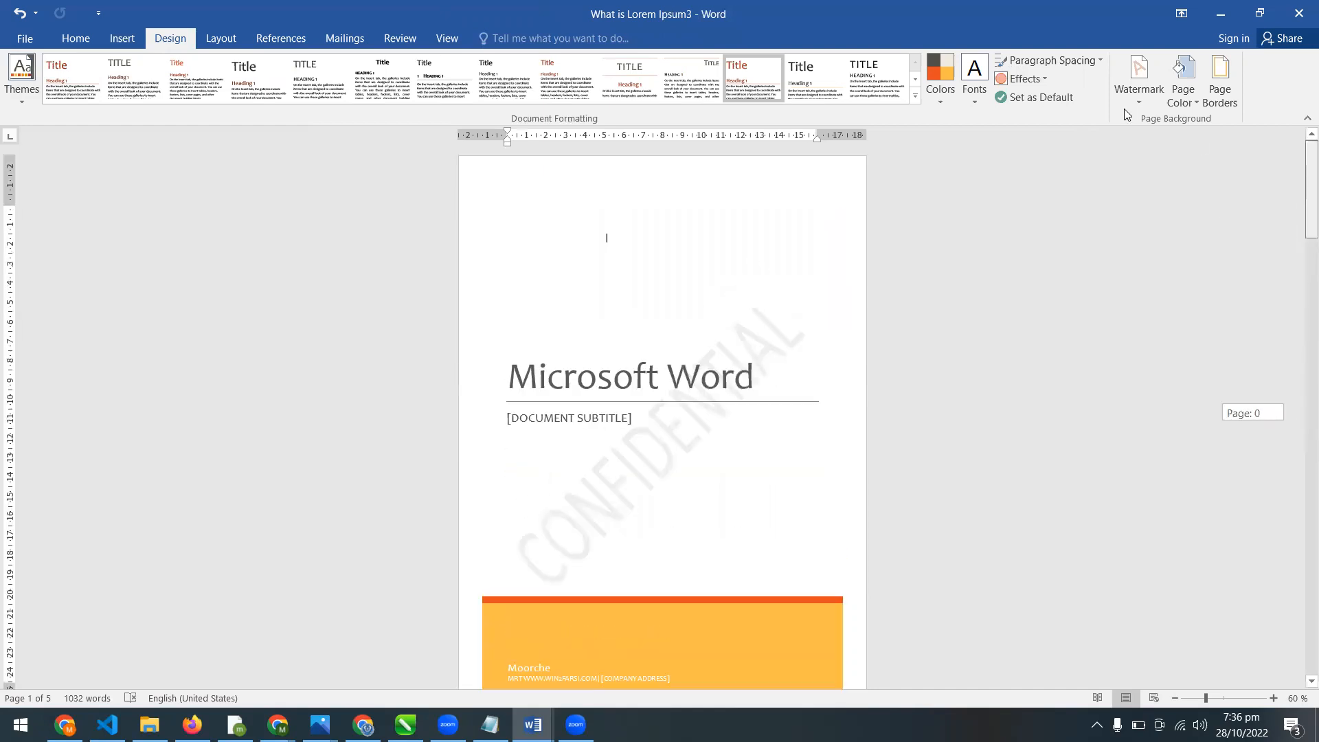
Open the custom watermark settings and choose a text watermark.
{"action": "left_click", "coordinate": [1140, 96]}
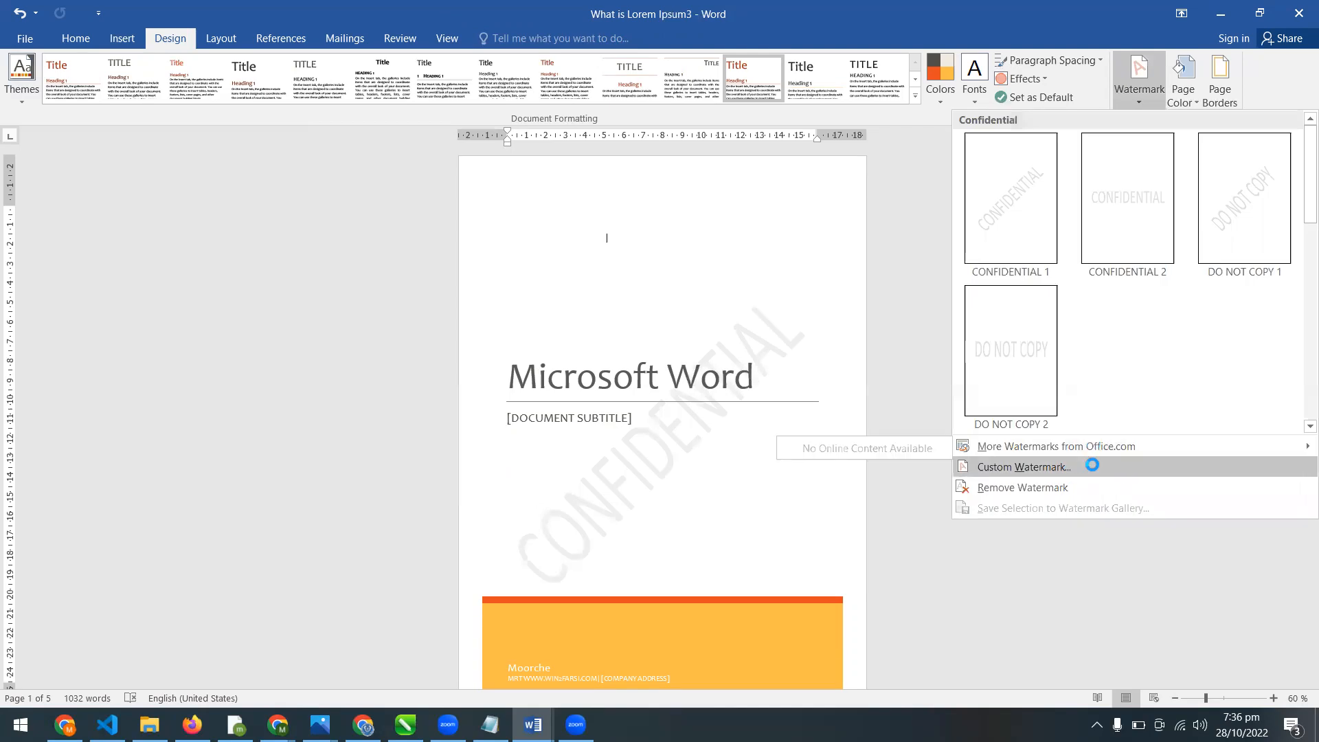
{"action": "left_click", "coordinate": [1092, 465]}
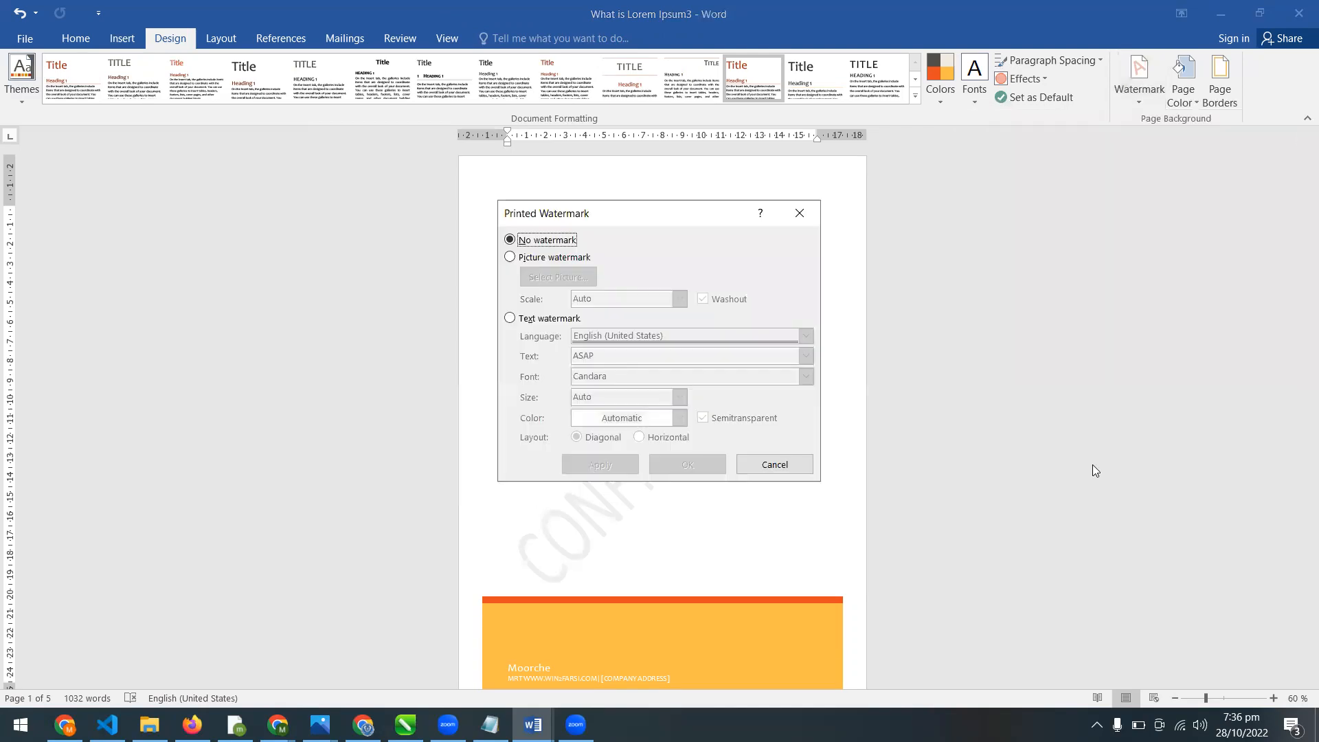
{"action": "left_click", "coordinate": [549, 320]}
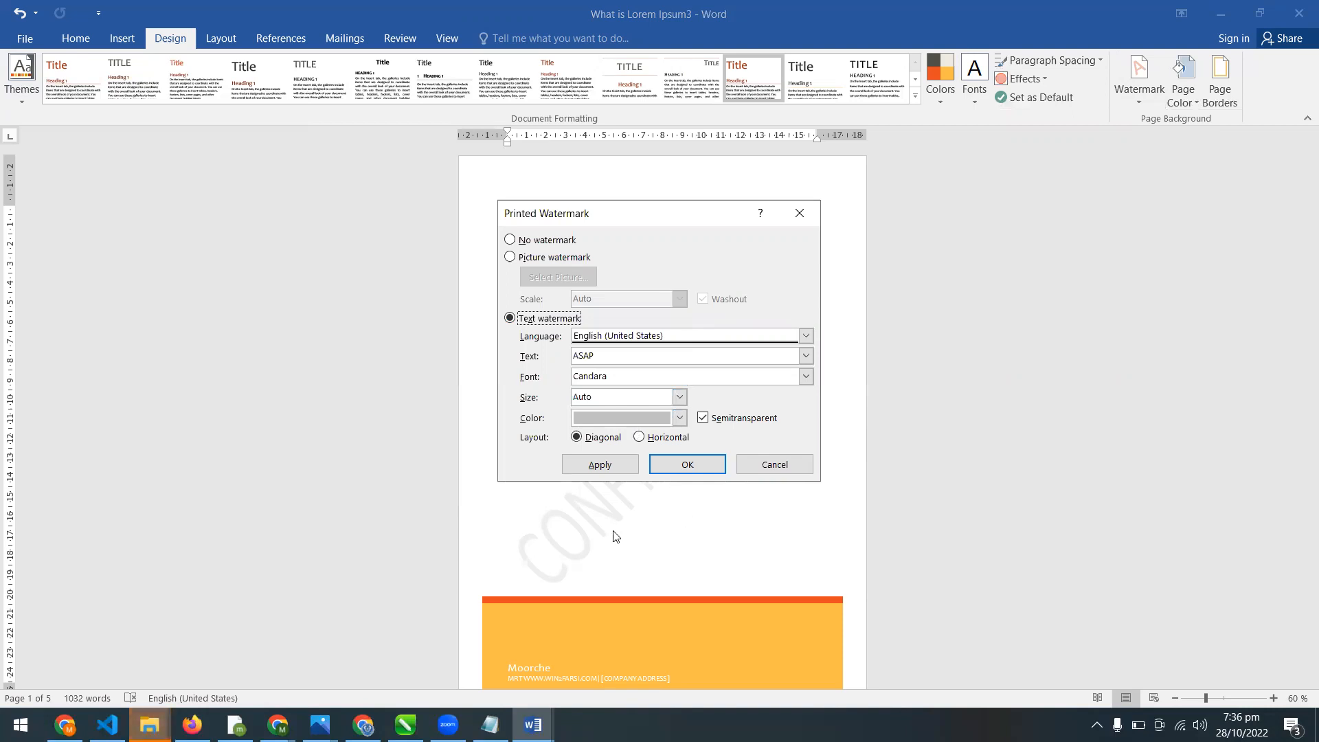
{"action": "left_click_drag", "start_coordinate": [615, 229], "coordinate": [601, 219]}
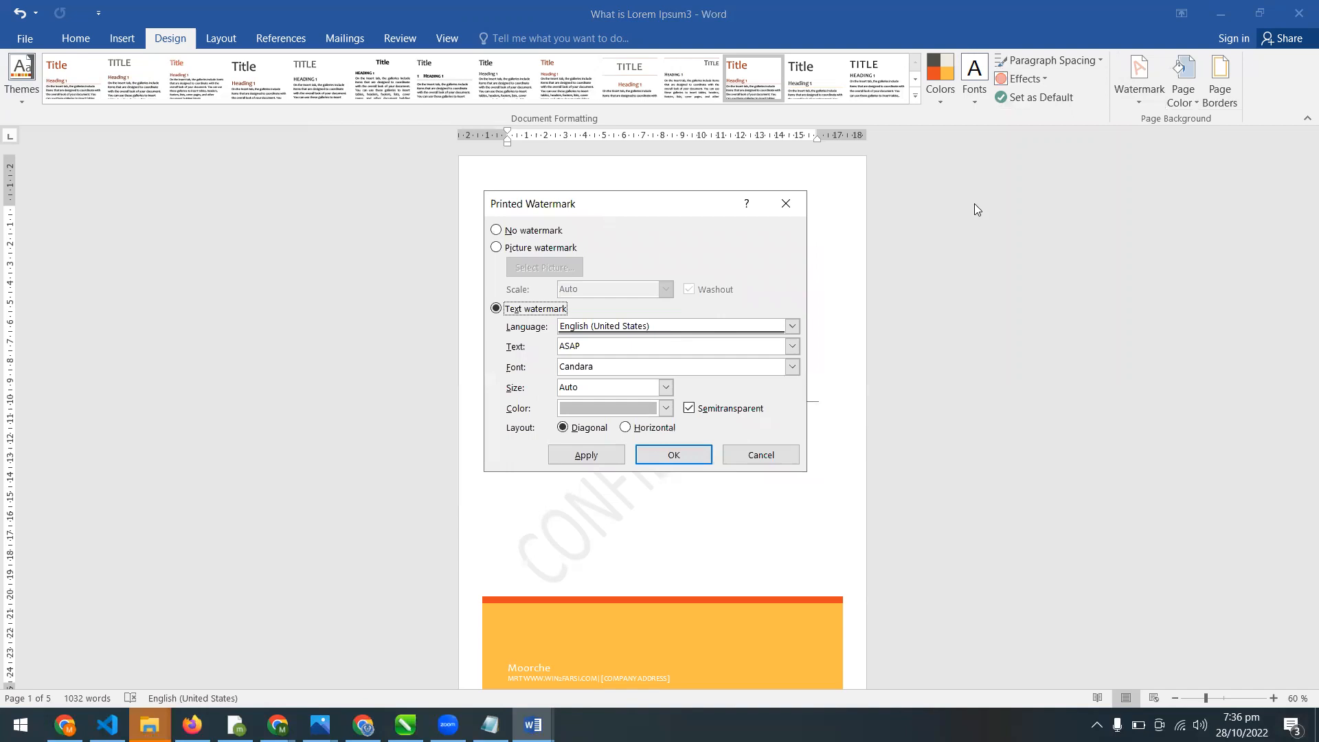
{"action": "left_click", "coordinate": [726, 166]}
{"action": "left_click_drag", "start_coordinate": [655, 220], "coordinate": [675, 215]}
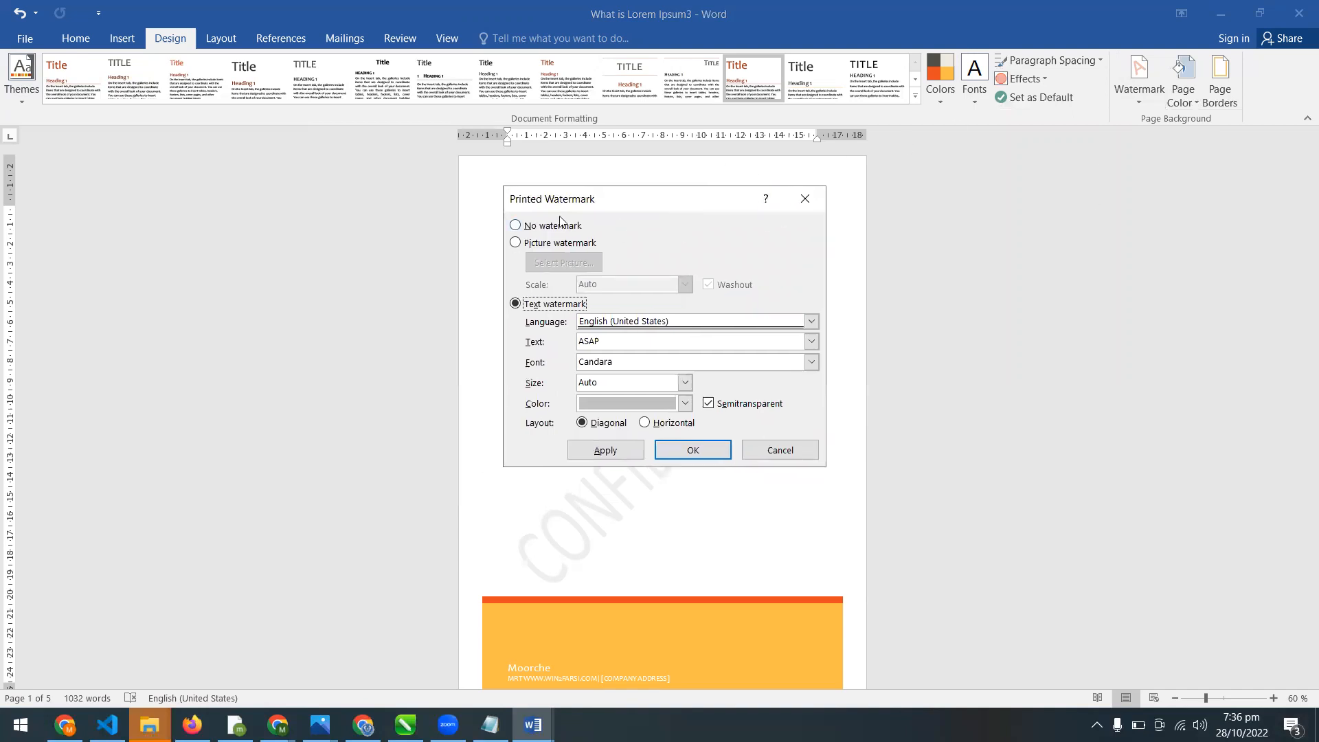
{"action": "left_click", "coordinate": [545, 229]}
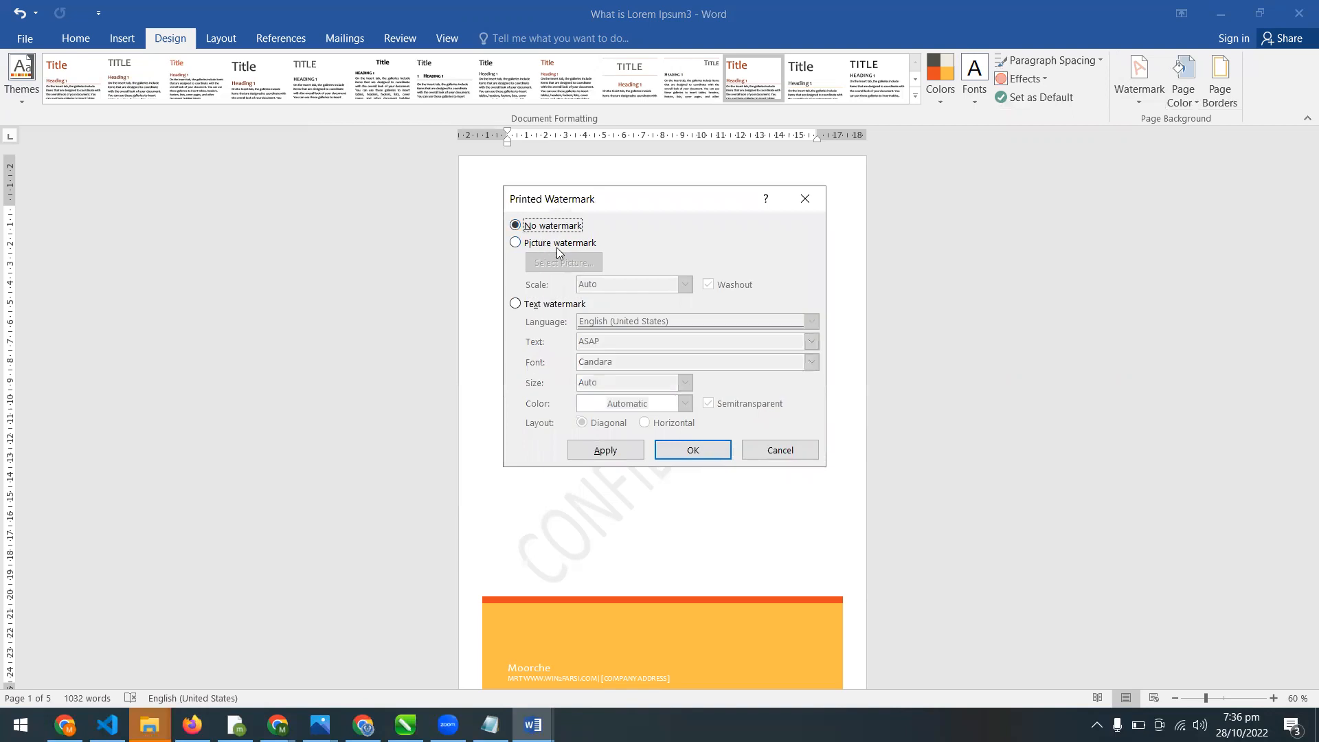
{"action": "left_click", "coordinate": [555, 244]}
{"action": "left_click", "coordinate": [554, 306]}
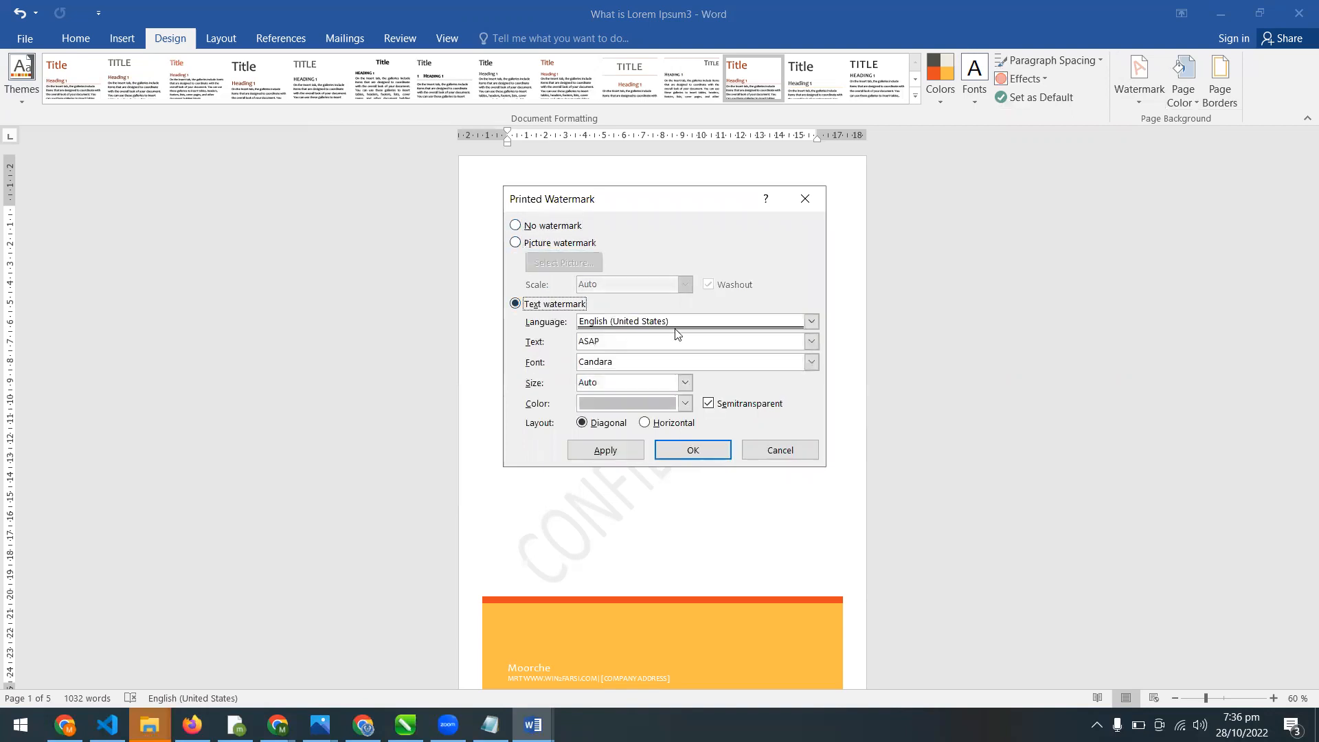
Set the text watermark's wording to "Microsoft" and its font to Castellar.
{"action": "key", "text": "Tab"}
{"action": "key", "text": "Tab"}
{"action": "type", "text": "Microsoft Wor"}
{"action": "key", "text": "BackSpace"}
{"action": "key", "text": "BackSpace"}
{"action": "key", "text": "BackSpace"}
{"action": "left_click", "coordinate": [810, 362]}
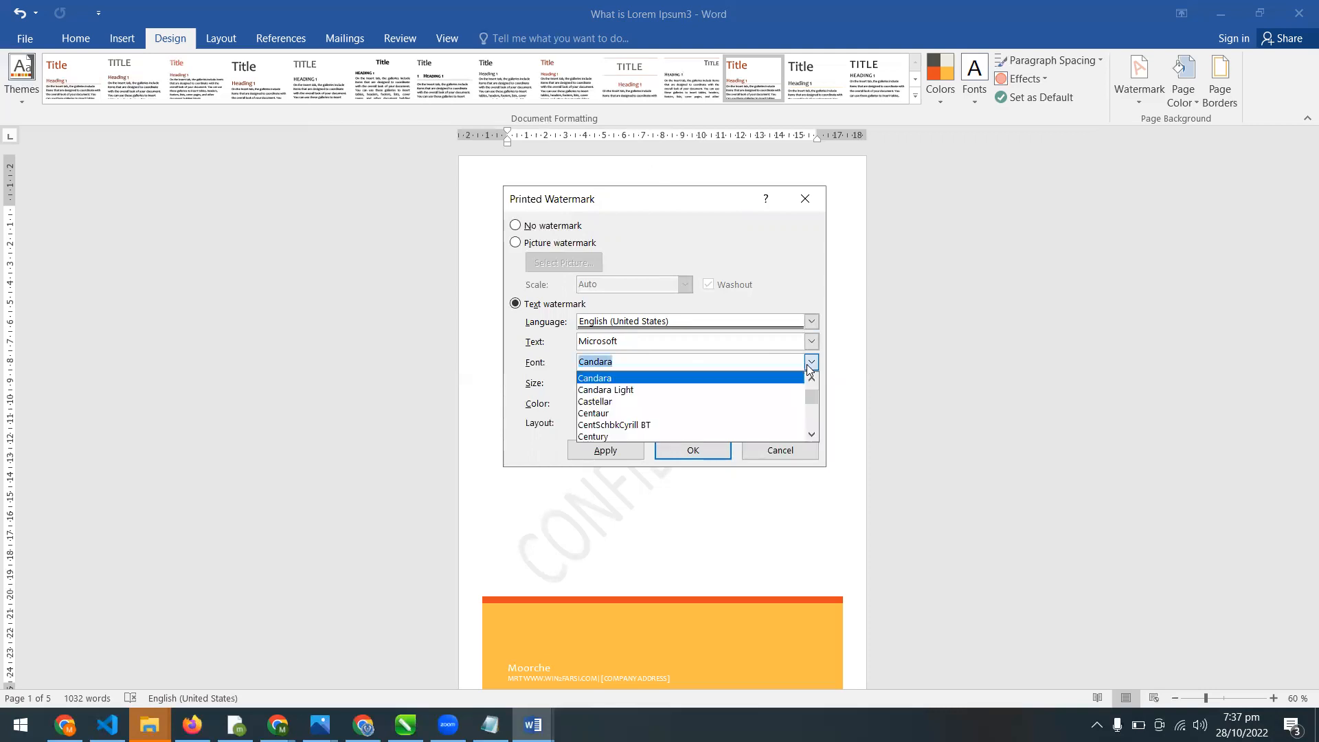
{"action": "left_click", "coordinate": [652, 402]}
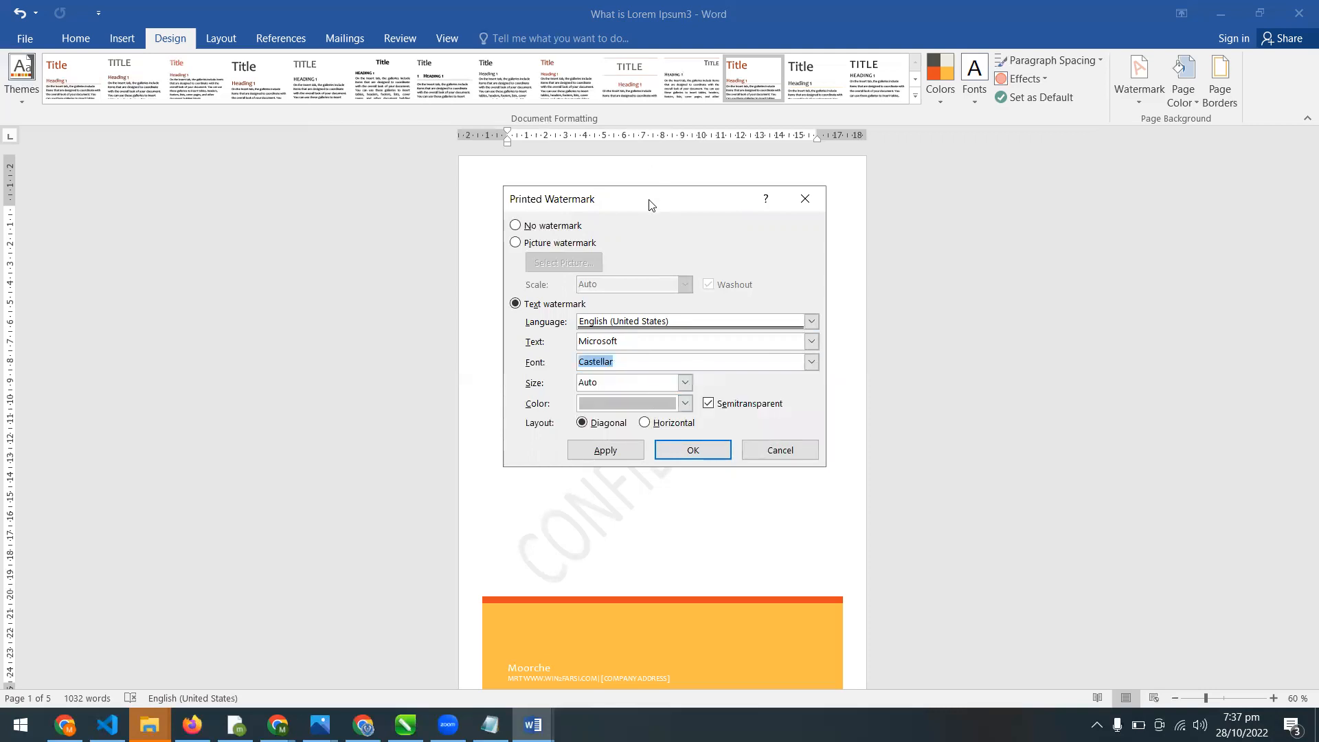
Leave the text watermark's size on Auto and set its color to a light orange theme shade.
{"action": "left_click_drag", "start_coordinate": [651, 204], "coordinate": [1117, 192]}
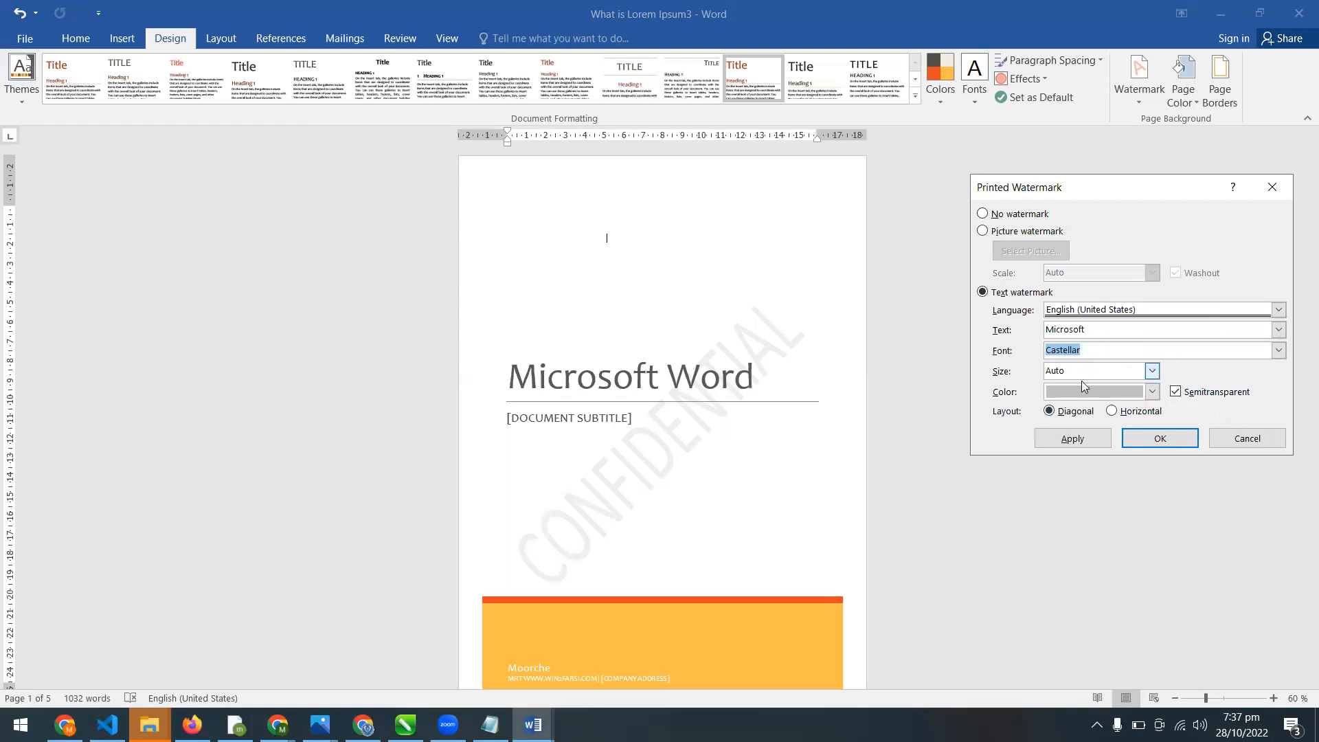
{"action": "left_click", "coordinate": [1155, 375]}
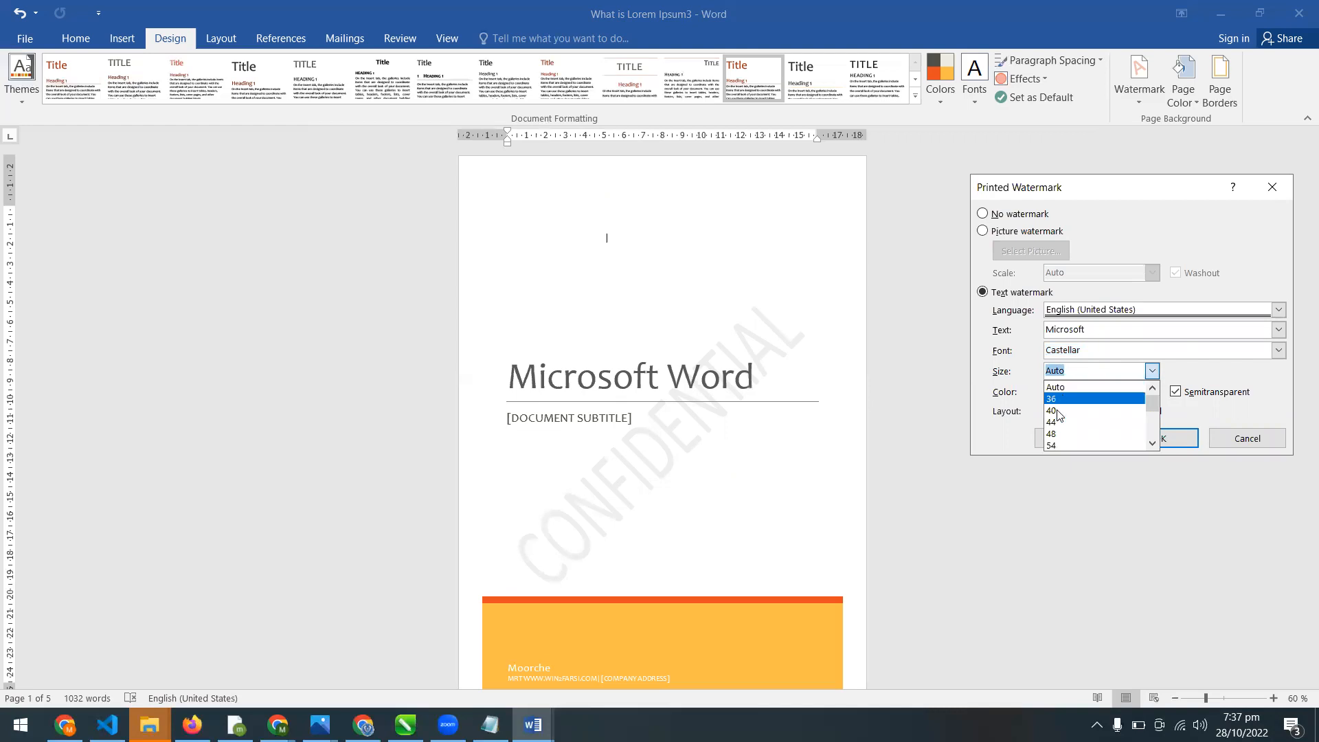
{"action": "left_click", "coordinate": [1002, 446]}
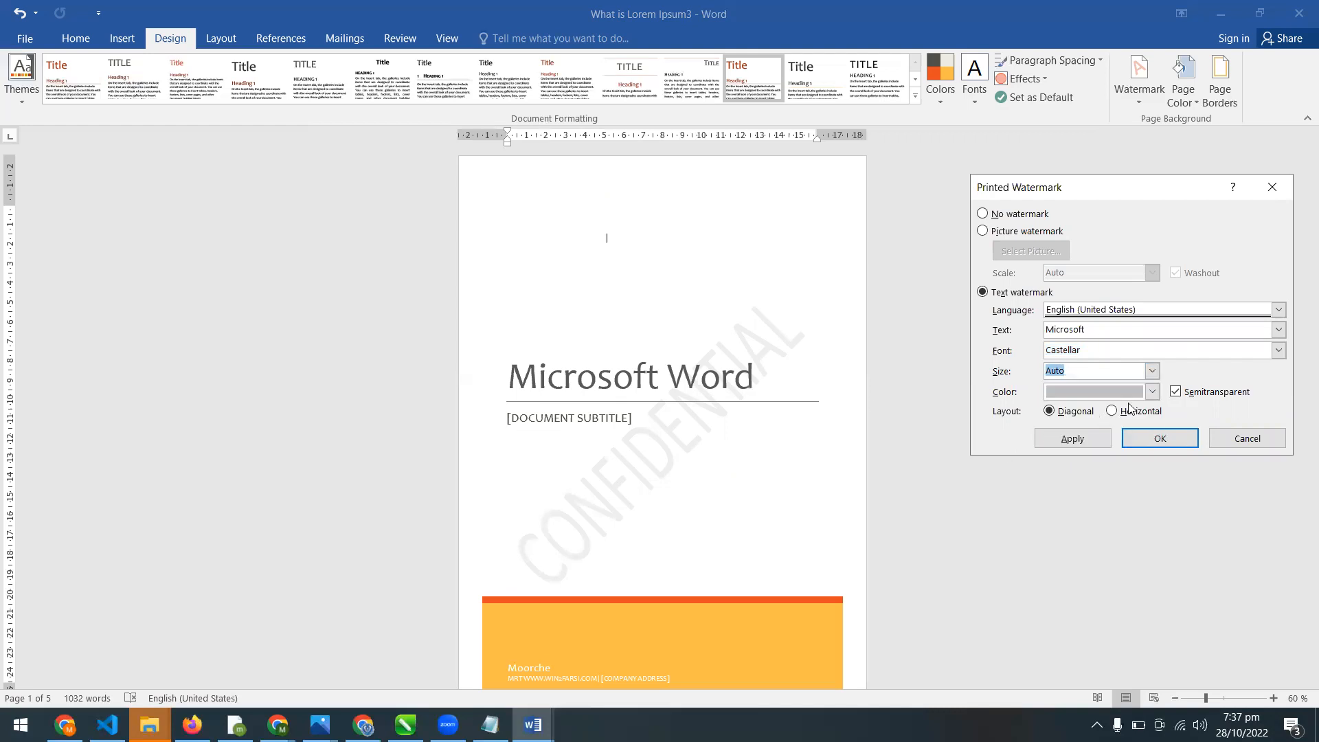
{"action": "left_click", "coordinate": [1155, 393]}
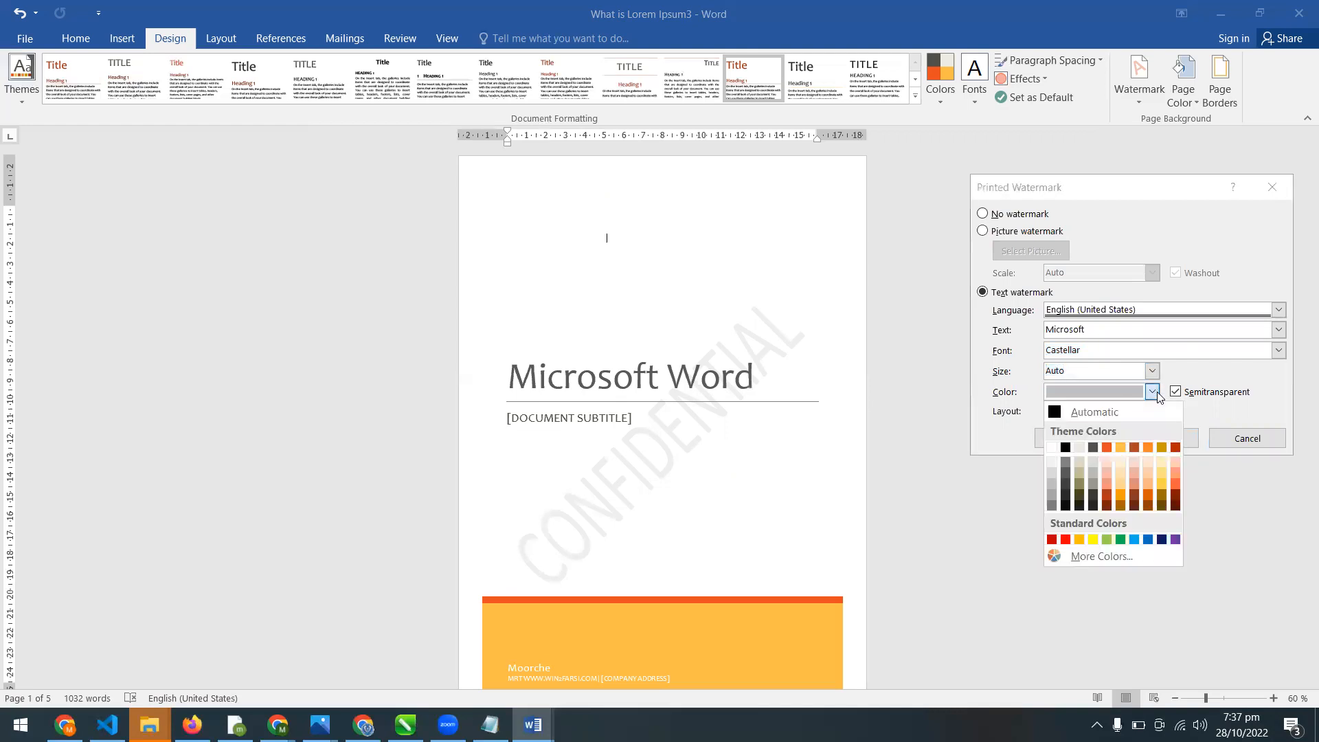
{"action": "left_click", "coordinate": [1143, 485]}
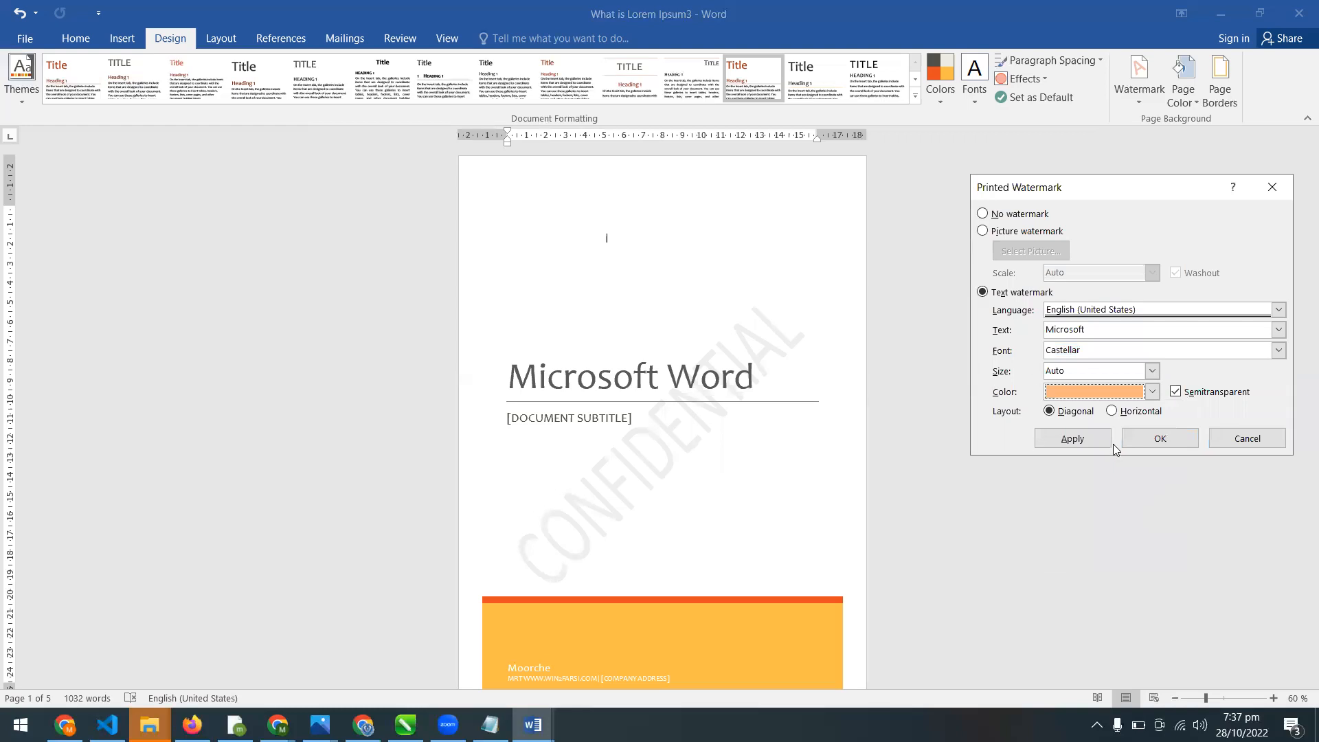
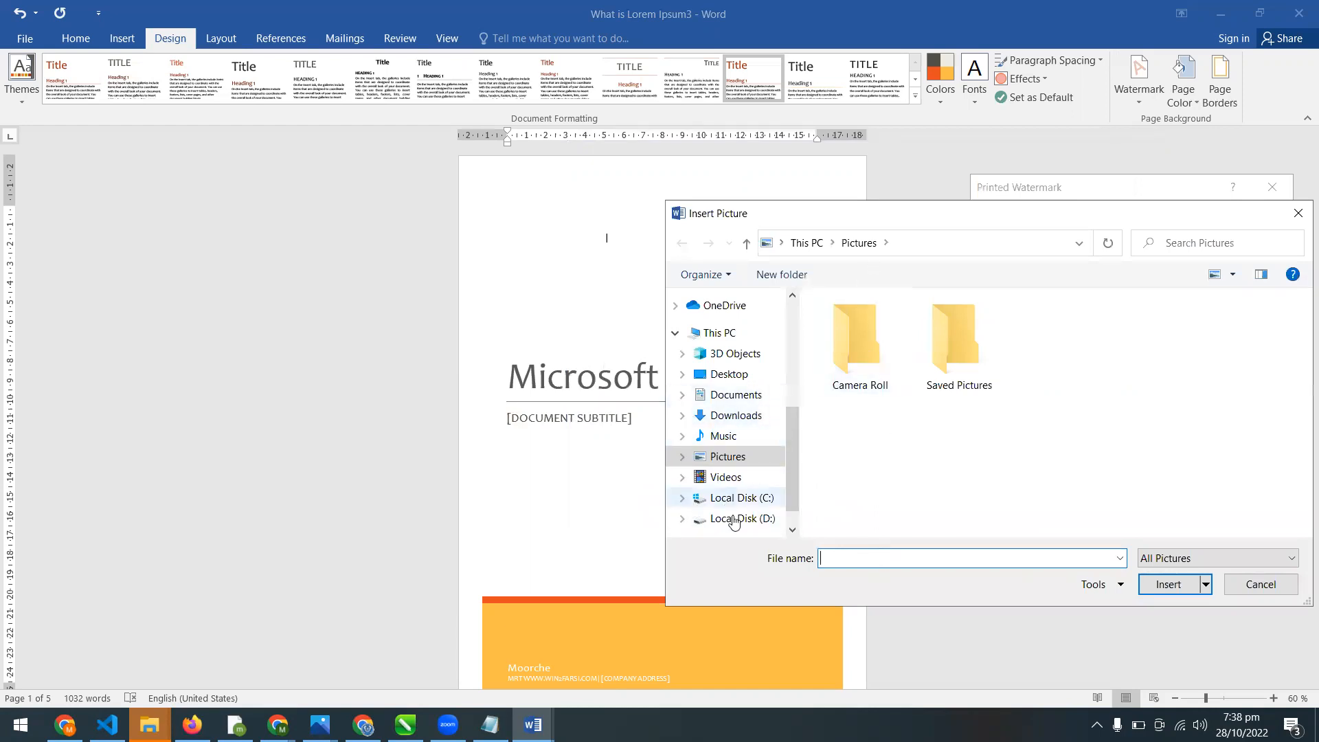
Choose the allama-iqbal picture from the desktop folder on the Desktop and apply it as a washed-out picture watermark with Auto scale.
{"action": "left_click", "coordinate": [729, 375]}
{"action": "left_click", "coordinate": [870, 366]}
{"action": "double_click", "coordinate": [869, 366]}
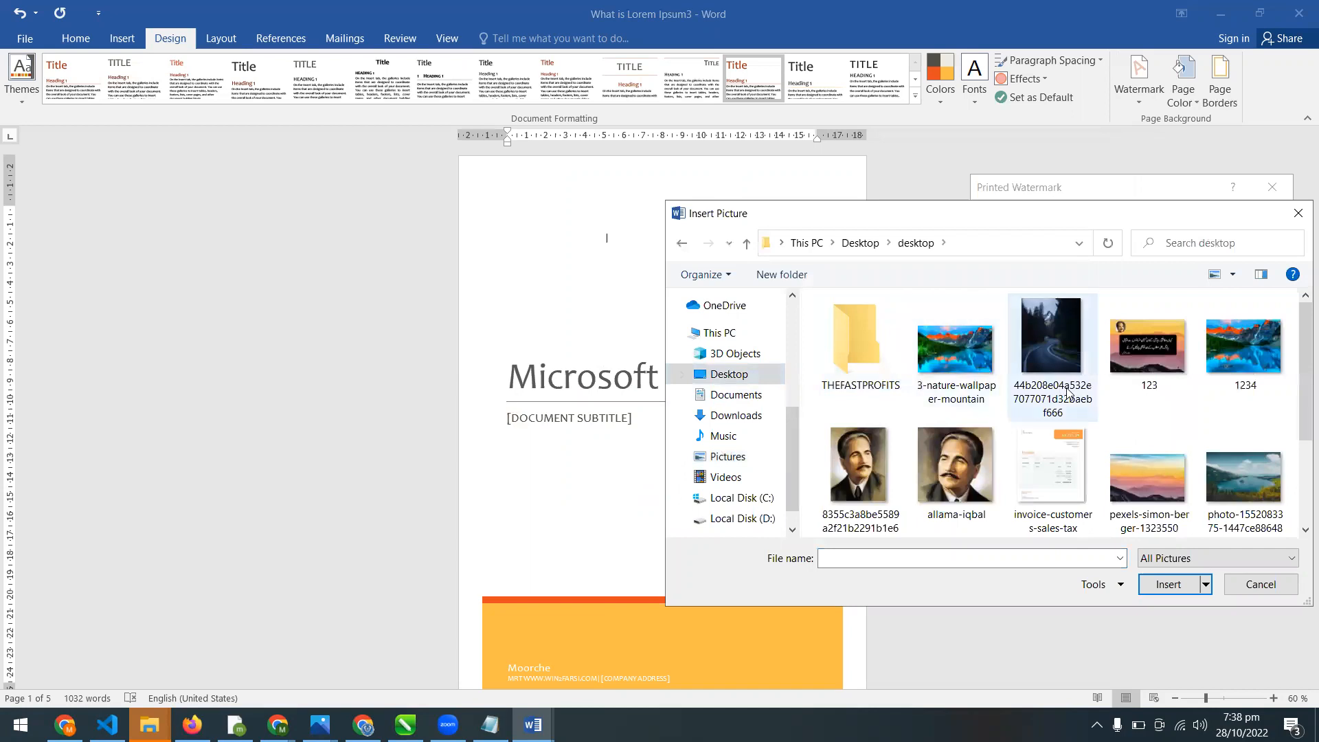
{"action": "left_click", "coordinate": [965, 367]}
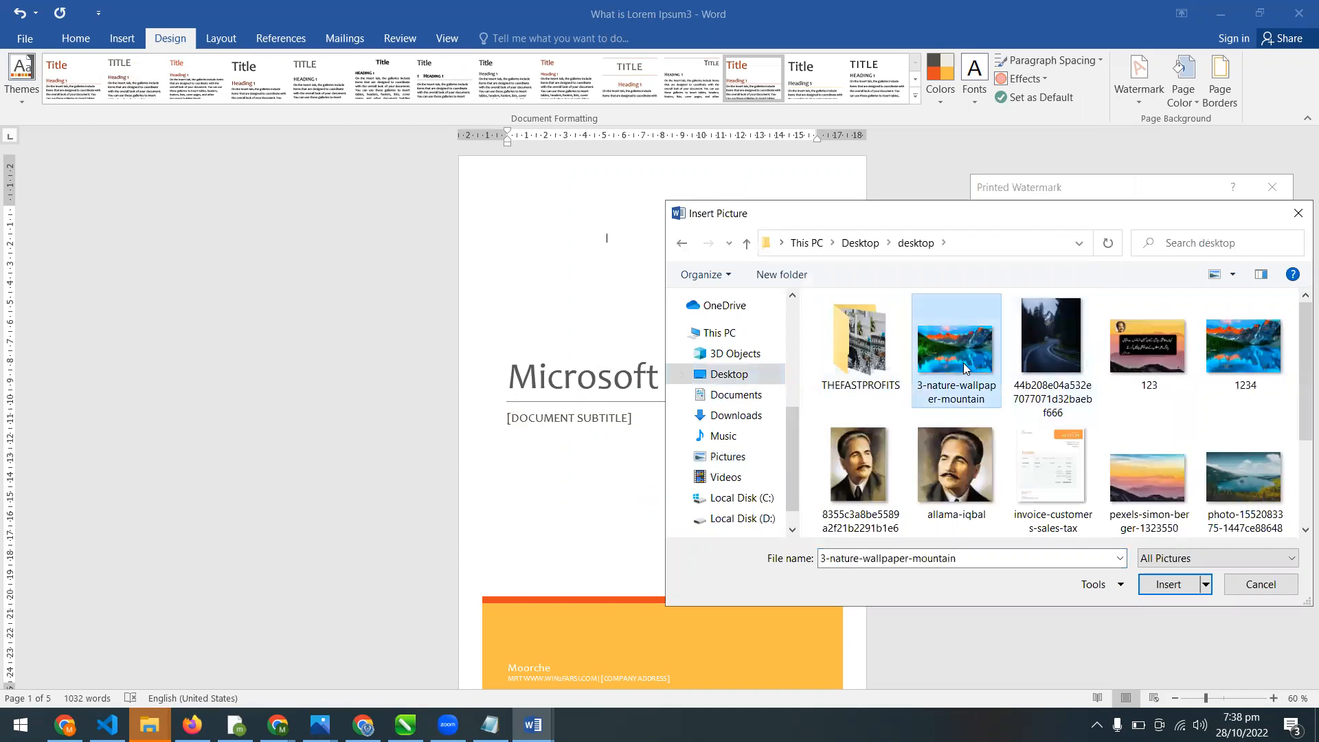
{"action": "left_click", "coordinate": [973, 486]}
{"action": "left_click", "coordinate": [1161, 585]}
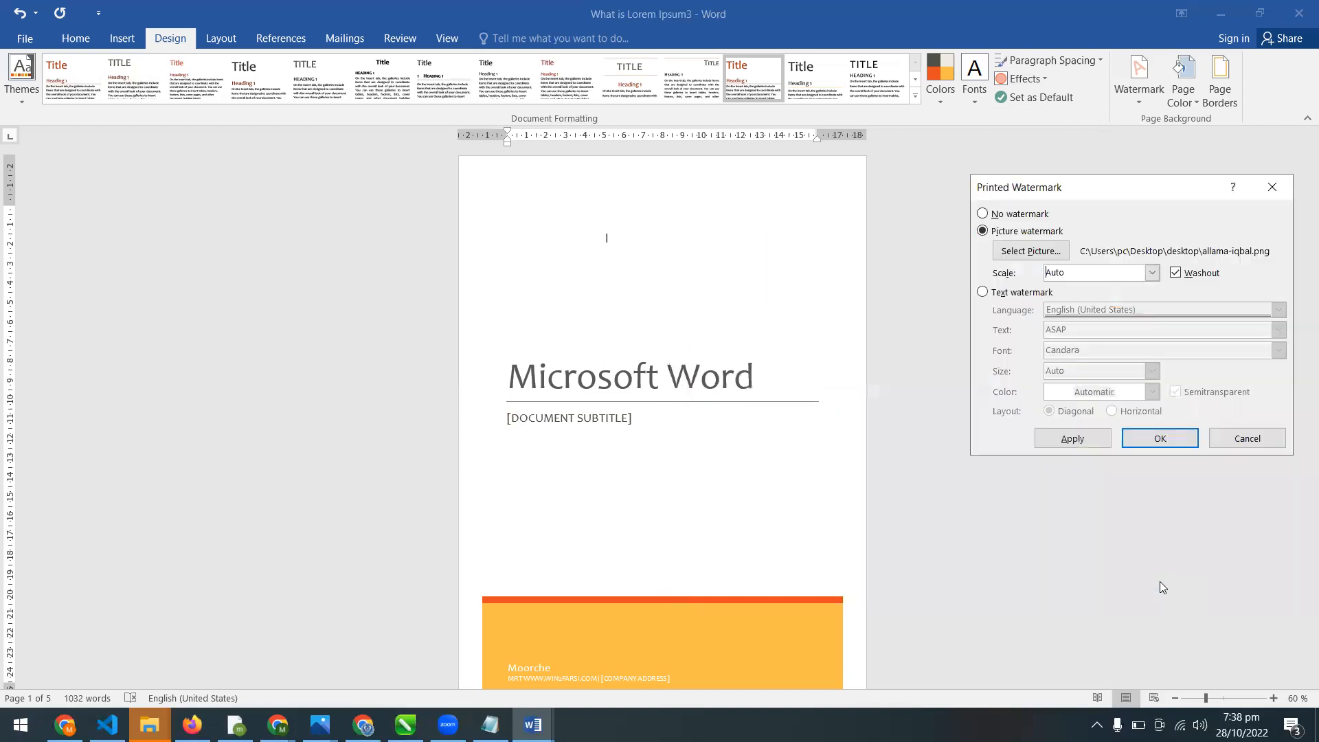
{"action": "left_click", "coordinate": [1065, 438]}
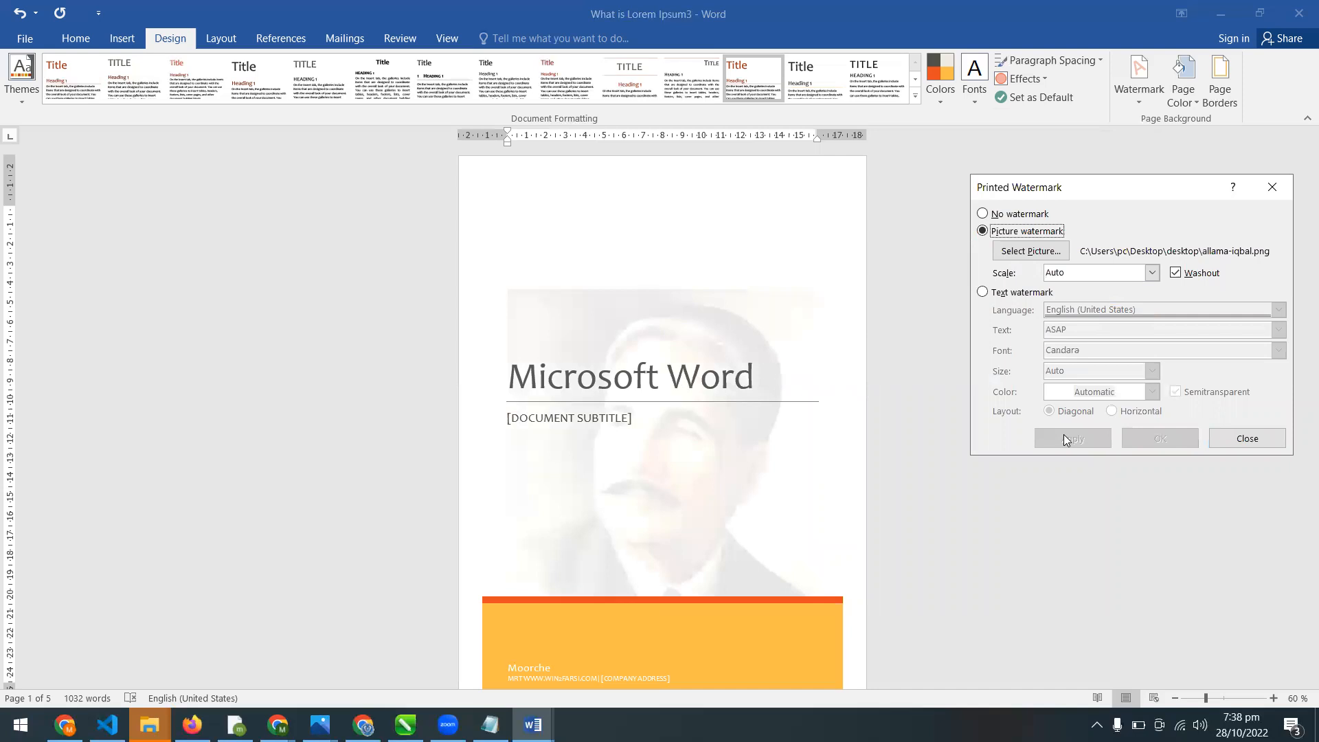
{"action": "left_click", "coordinate": [1238, 438]}
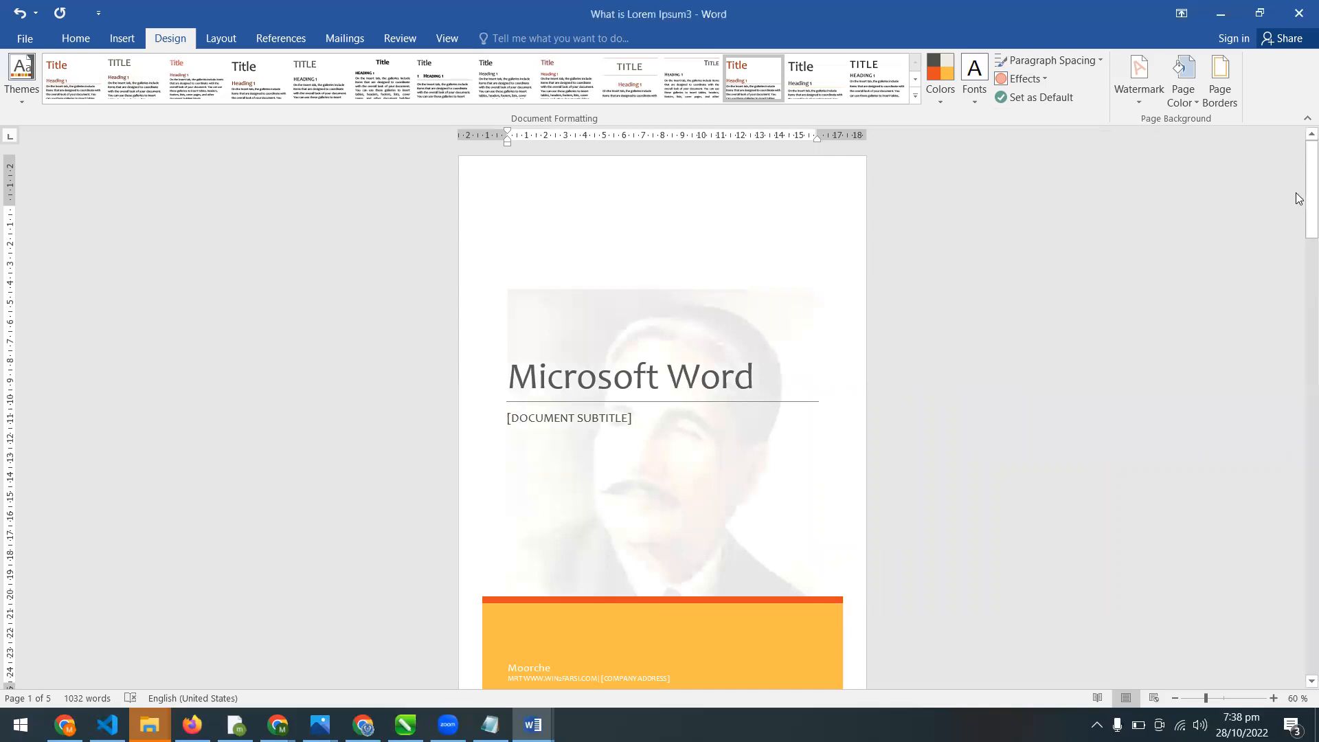
Remove the picture watermark from the document.
{"action": "mouse_move", "coordinate": [1296, 193]}
{"action": "left_mouse_down"}
{"action": "mouse_move", "coordinate": [1298, 240]}
{"action": "mouse_move", "coordinate": [1297, 192]}
{"action": "left_mouse_up"}
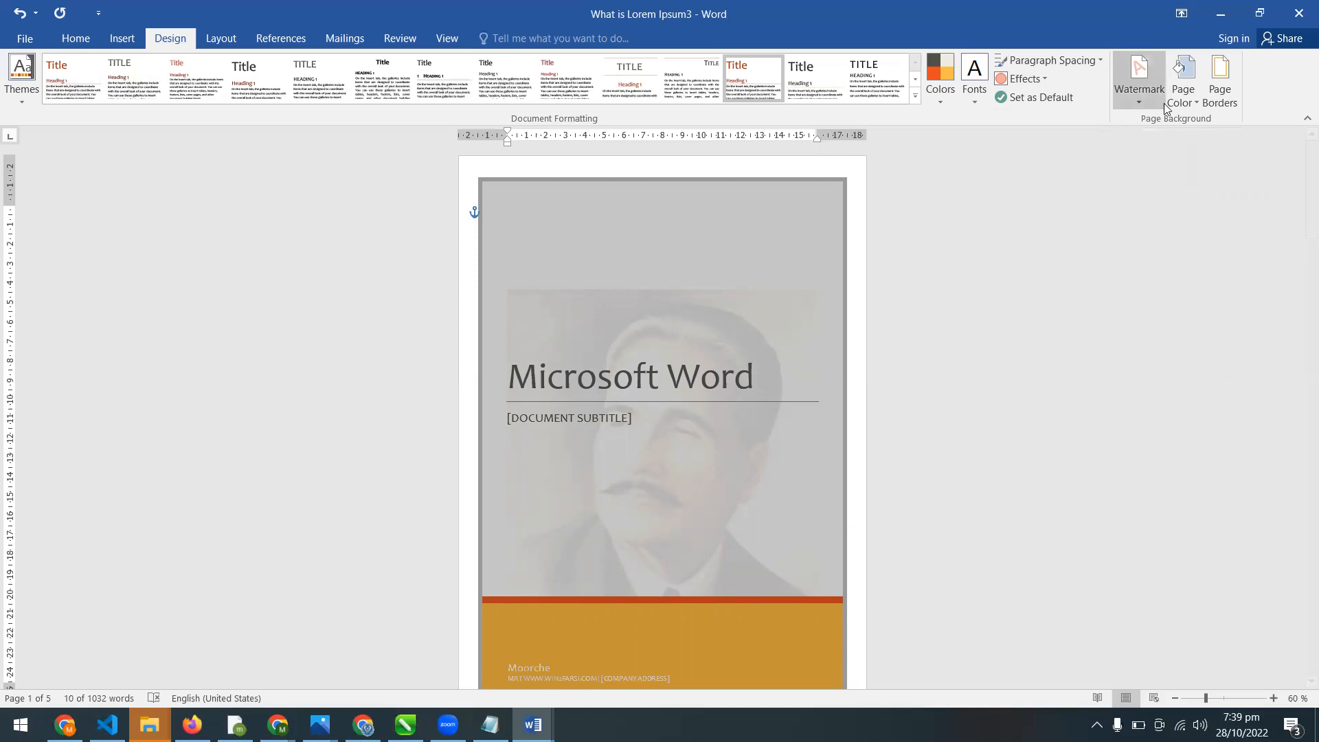
{"action": "left_click", "coordinate": [1140, 81]}
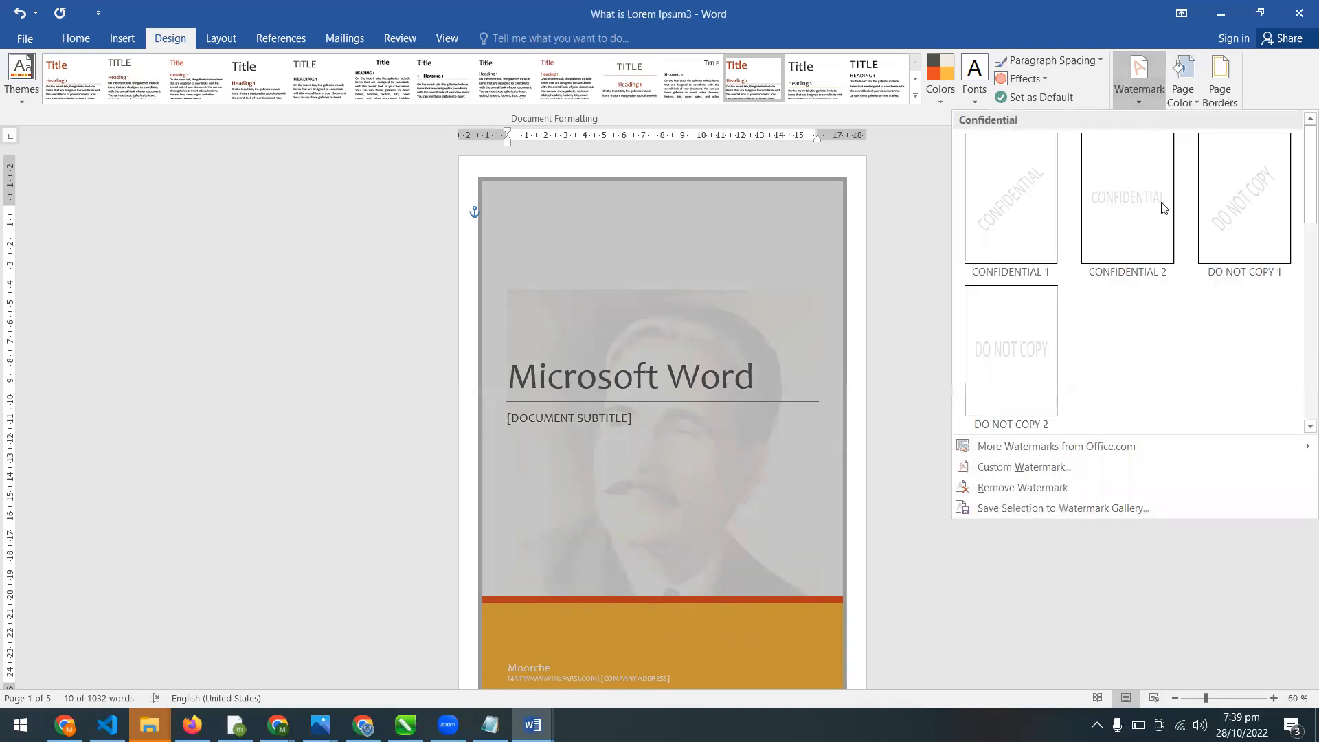
{"action": "left_click", "coordinate": [1023, 493]}
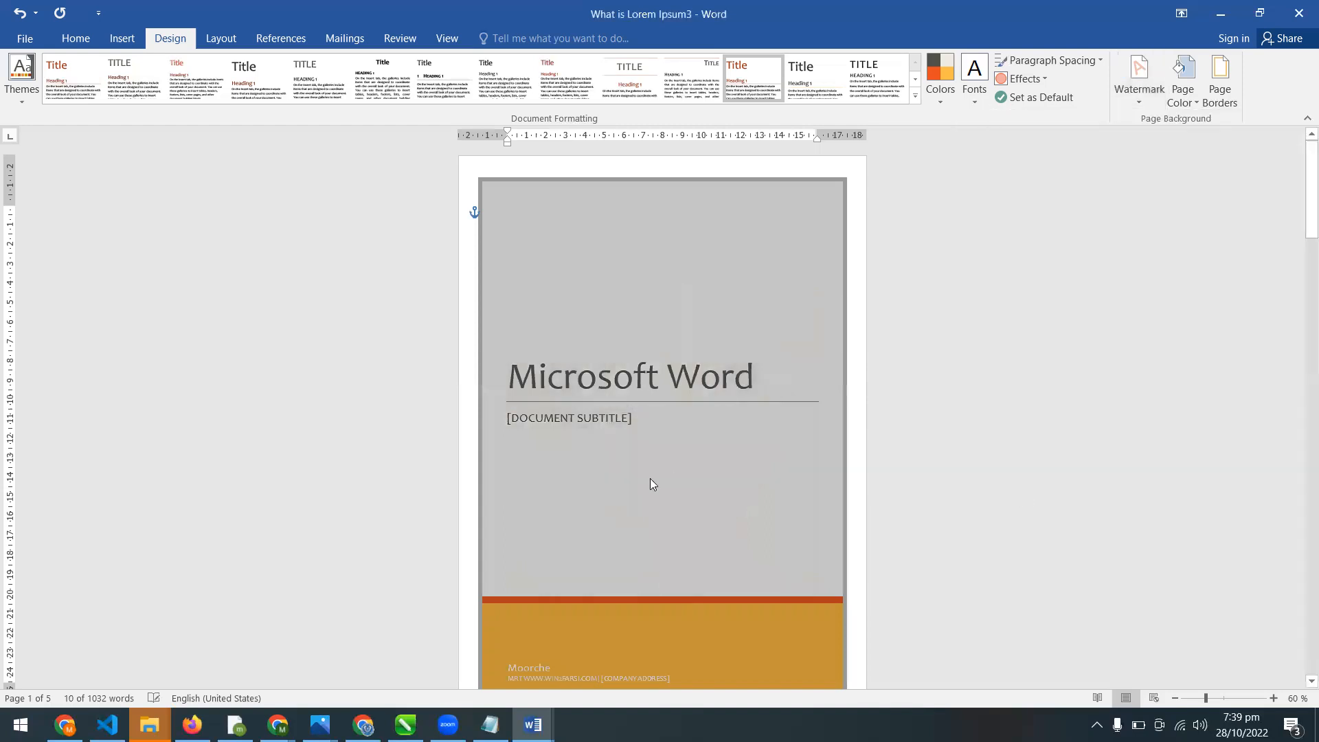
{"action": "mouse_move", "coordinate": [1301, 230]}
{"action": "left_mouse_down"}
{"action": "mouse_move", "coordinate": [1300, 419]}
{"action": "mouse_move", "coordinate": [1299, 206]}
{"action": "left_mouse_up"}
Create a new blank document and paste the copied Lorem Ipsum text into it.
{"action": "left_click", "coordinate": [1199, 106]}
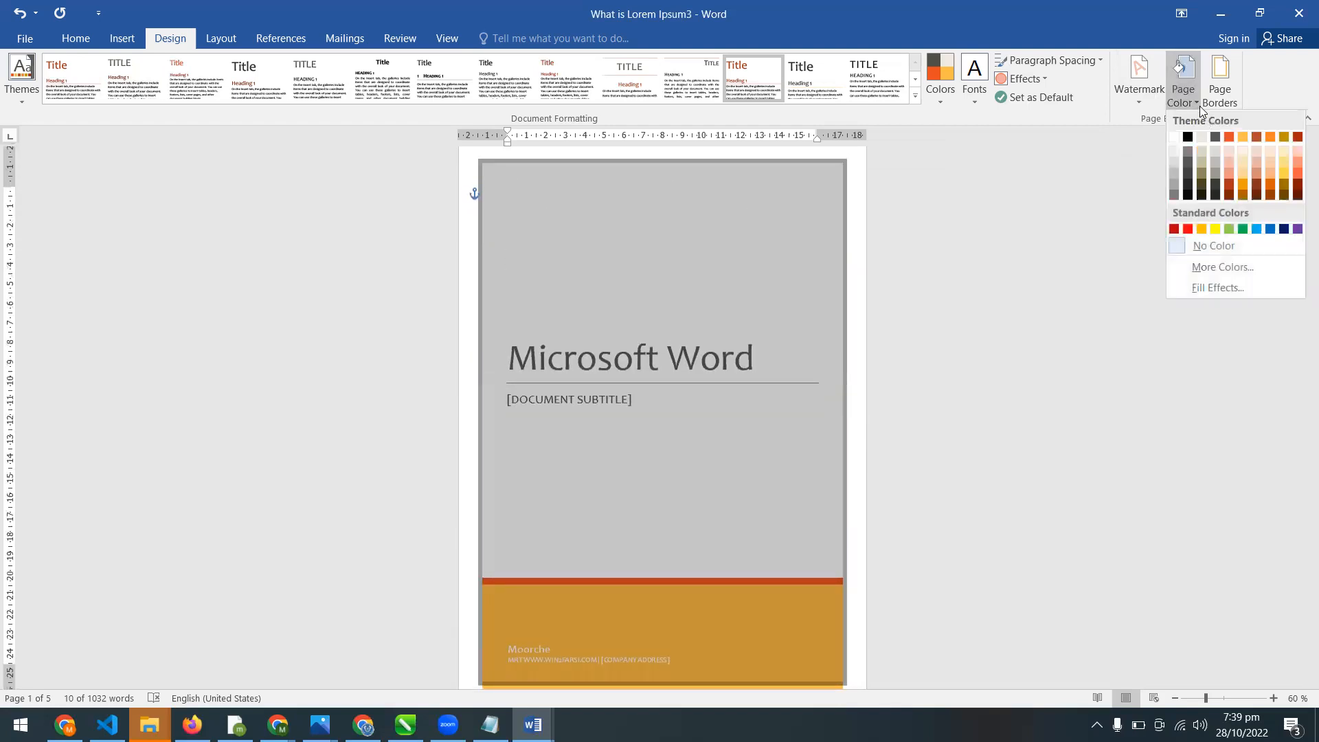
{"action": "left_click", "coordinate": [927, 365]}
{"action": "key", "text": "ctrl+n"}
{"action": "key", "text": "ctrl+v"}
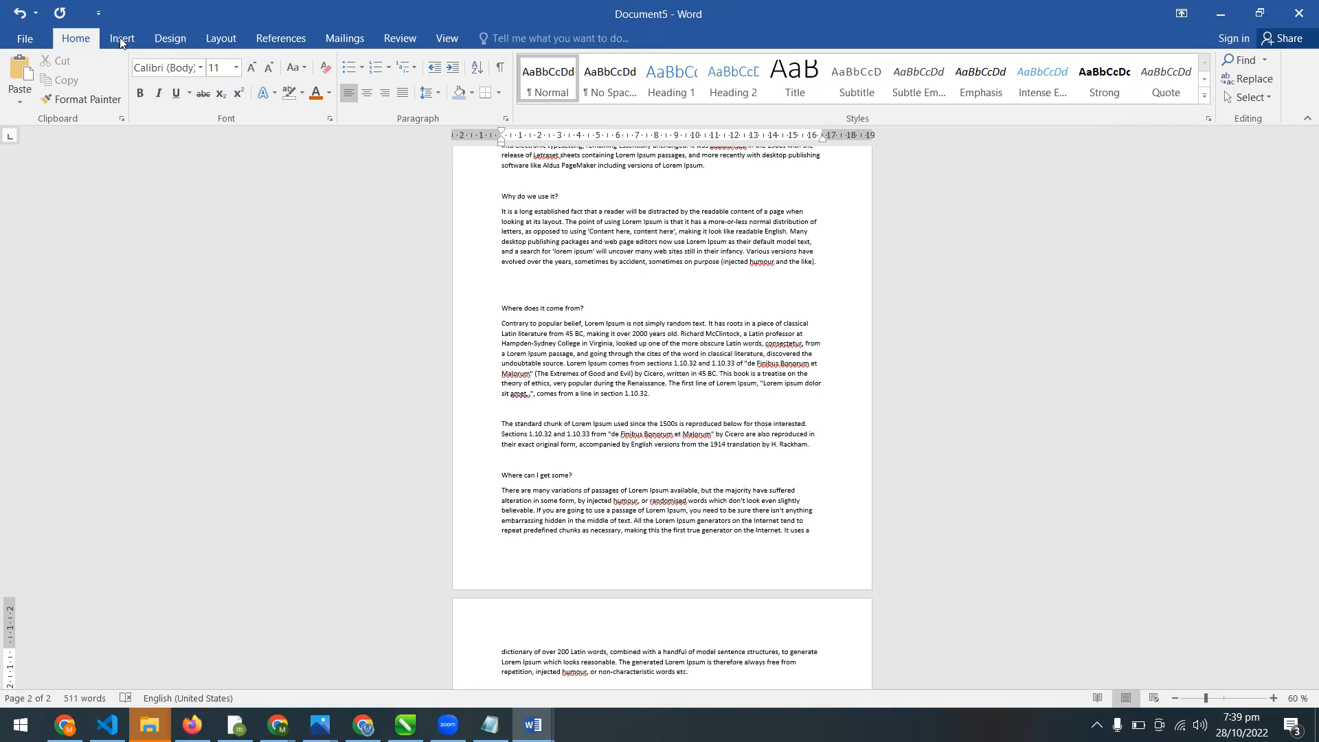
Set the page color of the new document to a dark green theme shade.
{"action": "left_click", "coordinate": [166, 44]}
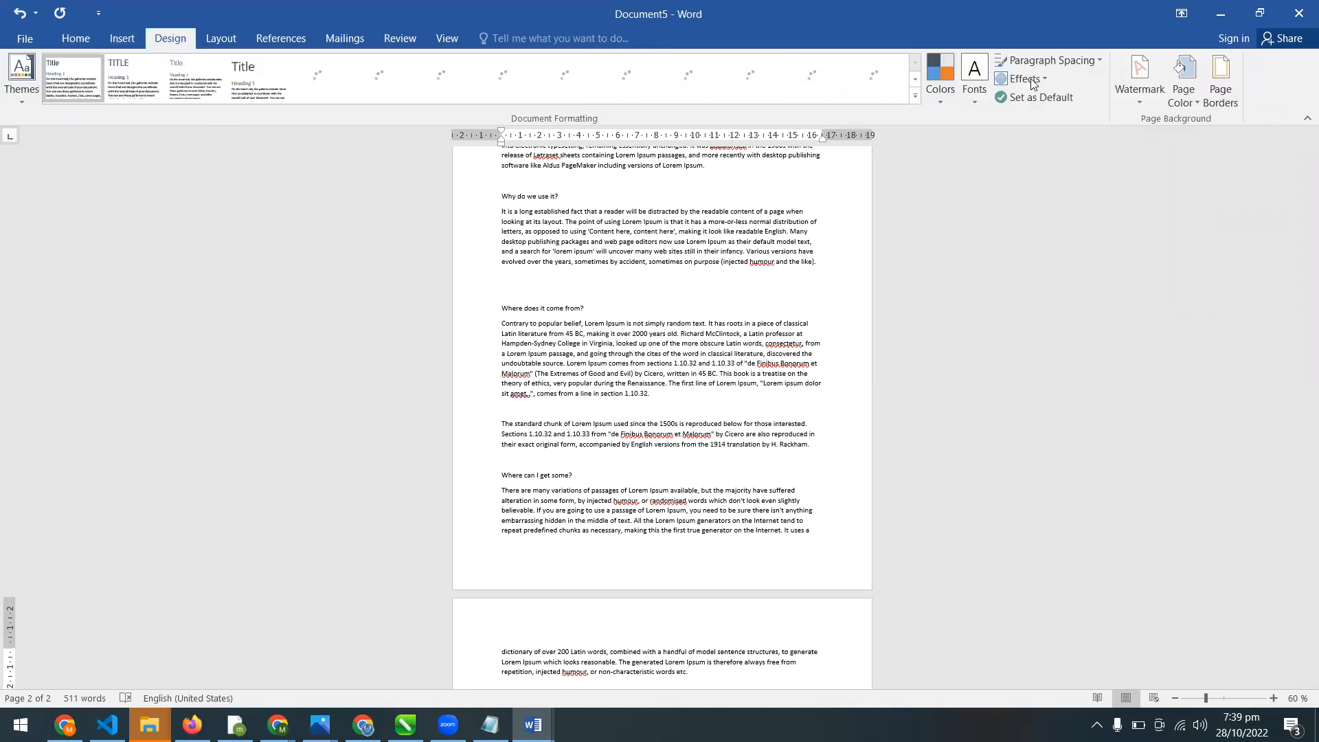
{"action": "left_click", "coordinate": [1193, 103]}
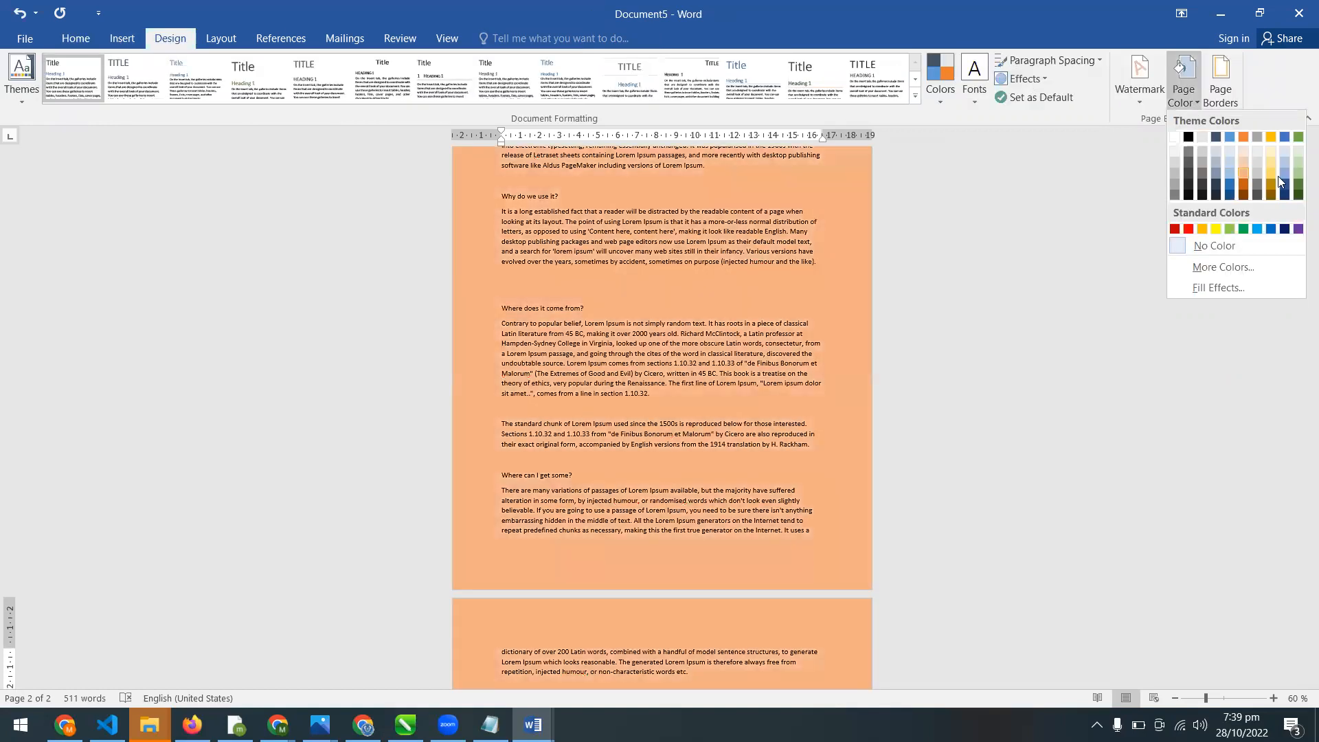
{"action": "left_click", "coordinate": [1295, 183]}
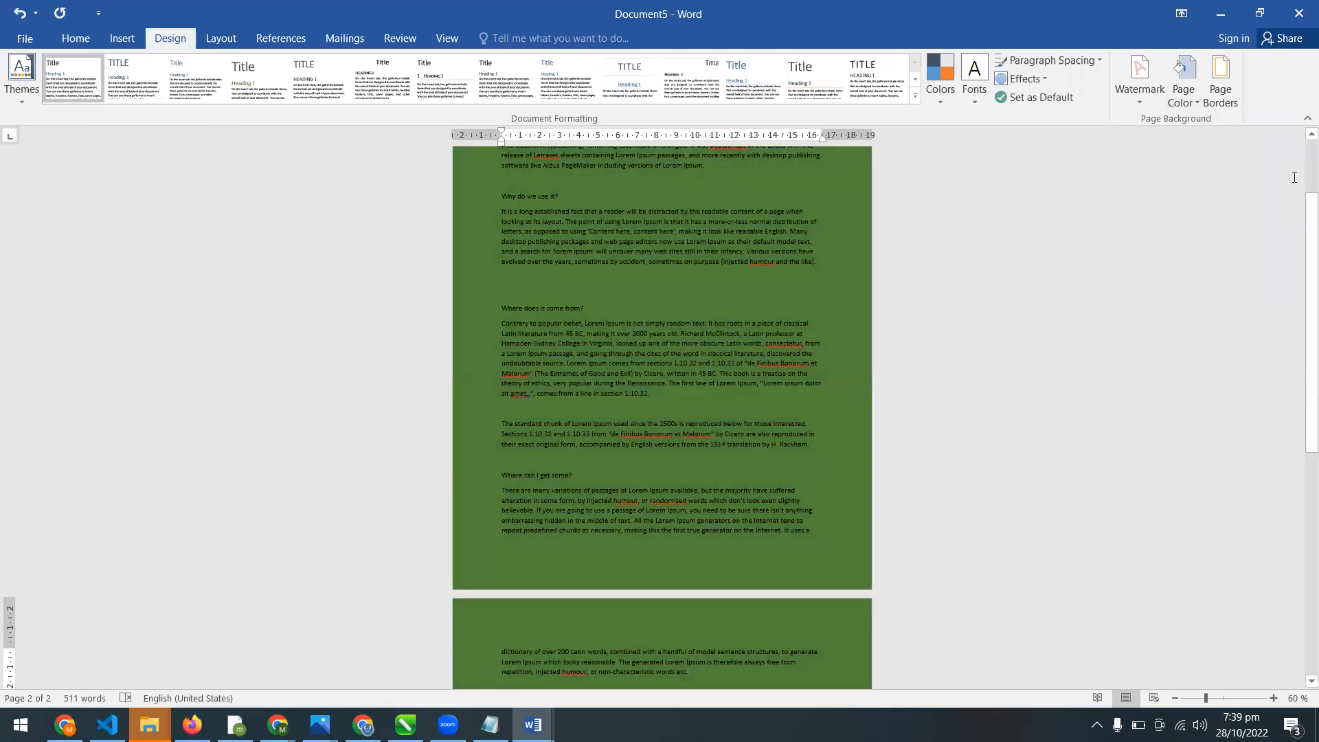
Change the page color to a custom blue with RGB values 25, 107, 157.
{"action": "left_click", "coordinate": [1191, 101]}
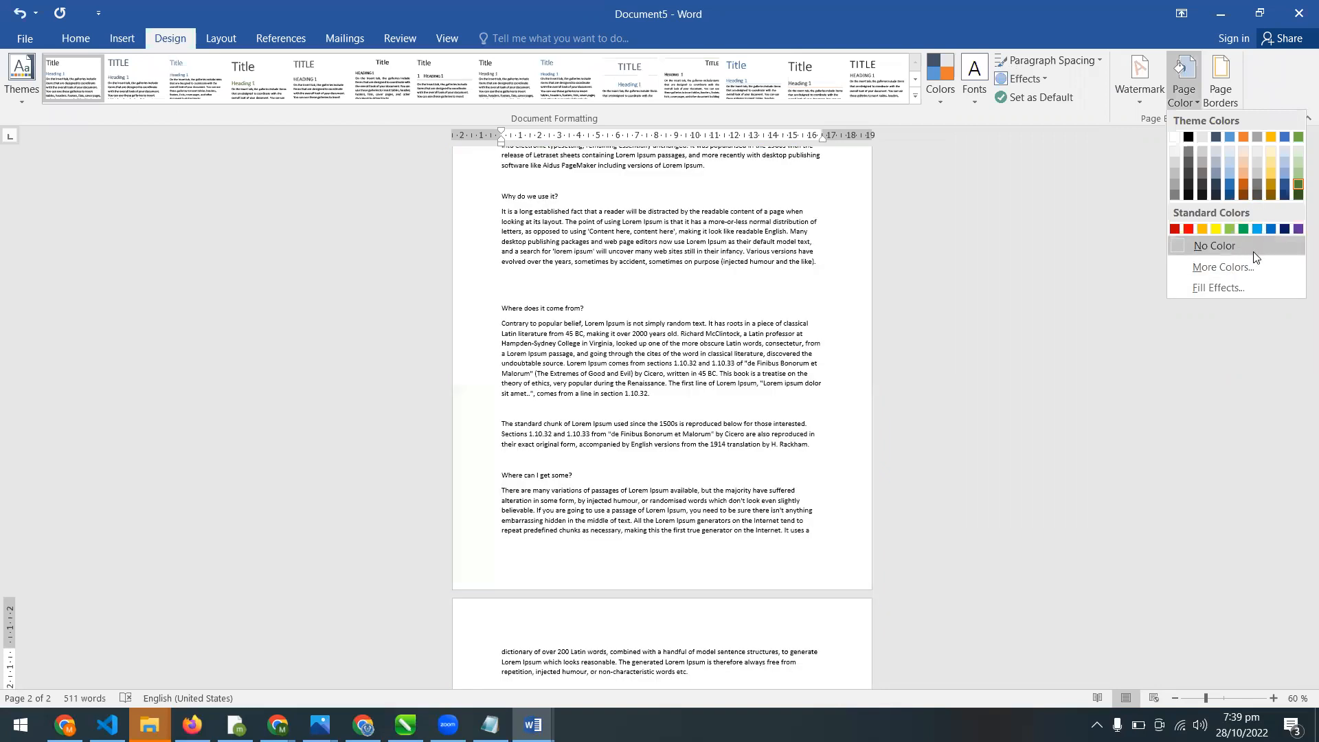
{"action": "left_click", "coordinate": [1249, 265]}
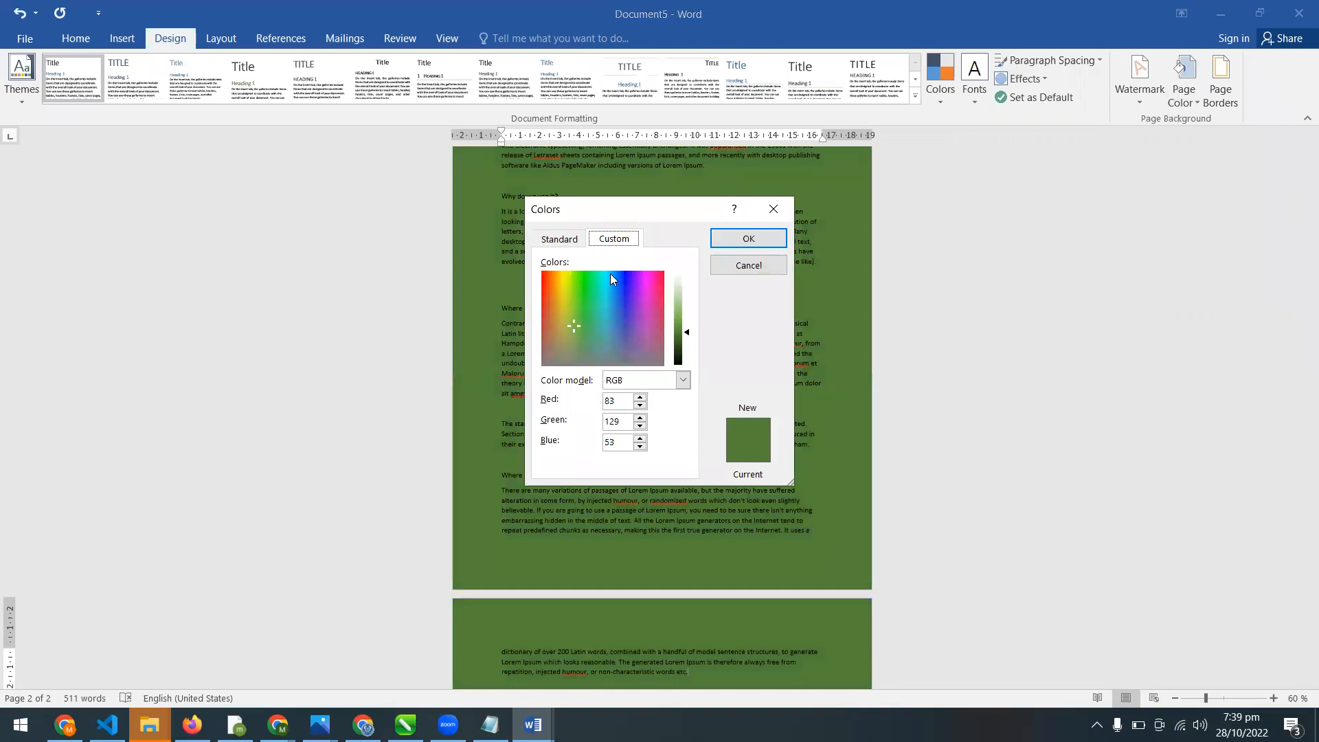
{"action": "left_click", "coordinate": [561, 241]}
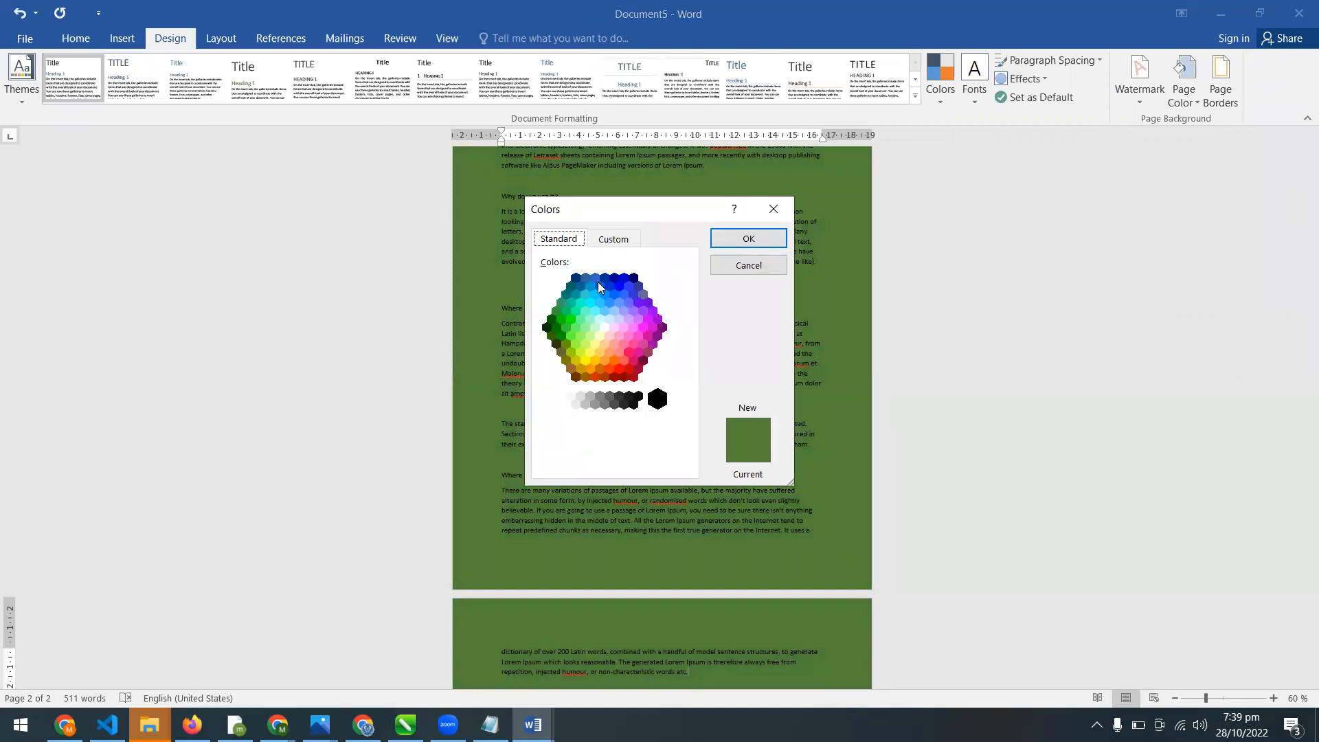
{"action": "left_click", "coordinate": [616, 249]}
{"action": "left_click_drag", "start_coordinate": [627, 213], "coordinate": [910, 261]}
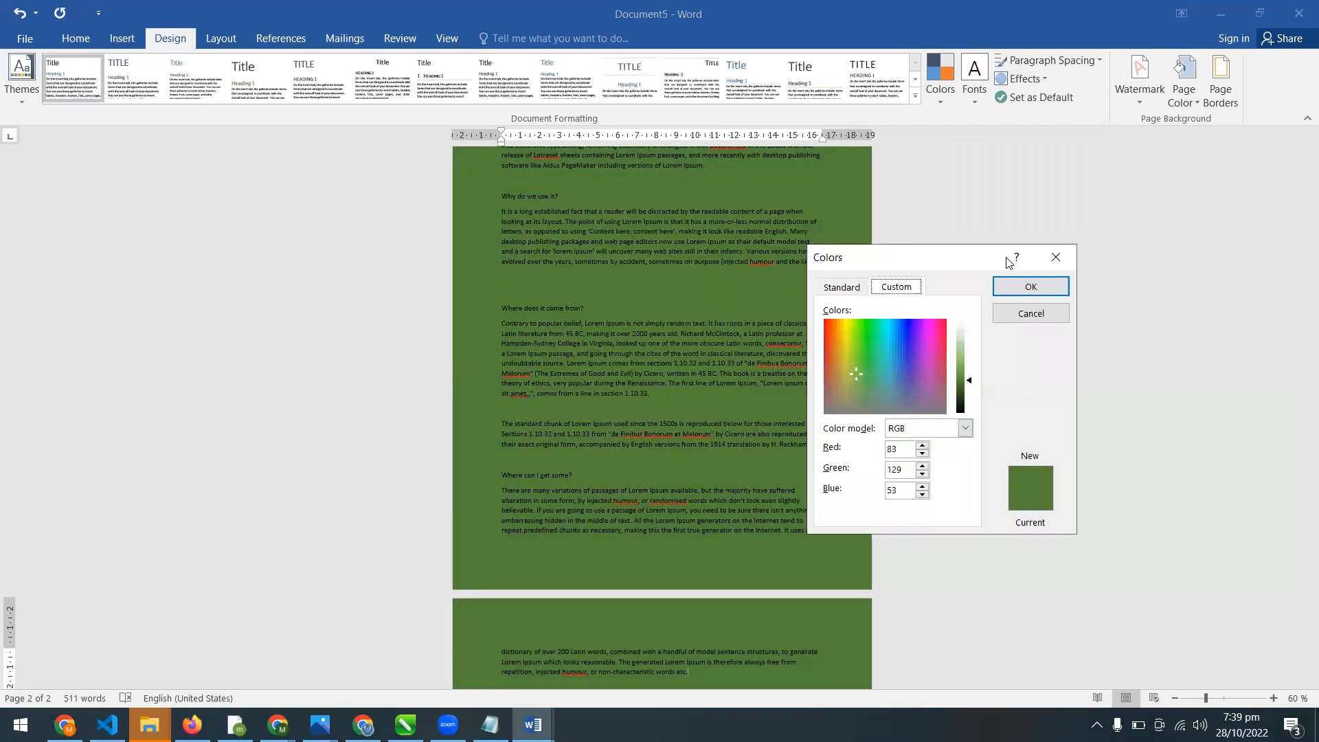
{"action": "left_click_drag", "start_coordinate": [1006, 257], "coordinate": [1102, 252]}
{"action": "left_click", "coordinate": [957, 332]}
{"action": "left_click", "coordinate": [988, 338]}
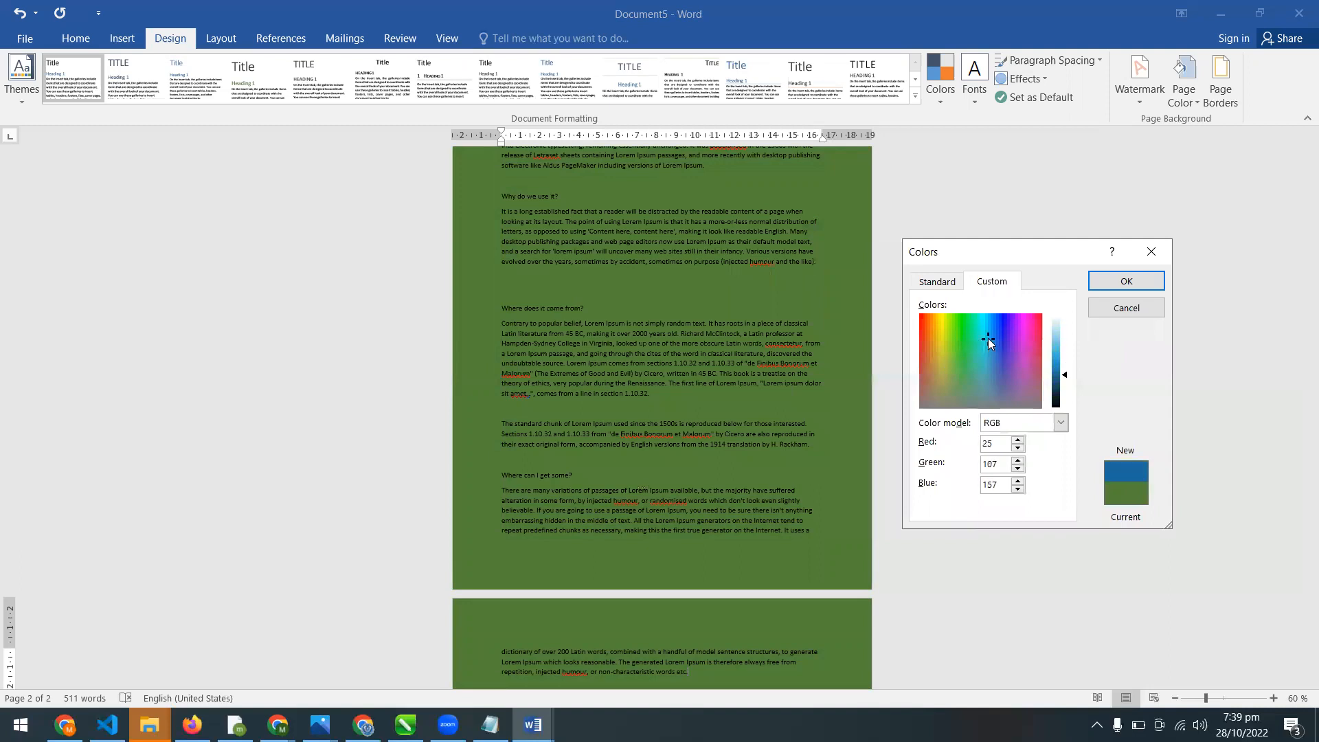
{"action": "left_click", "coordinate": [1132, 280]}
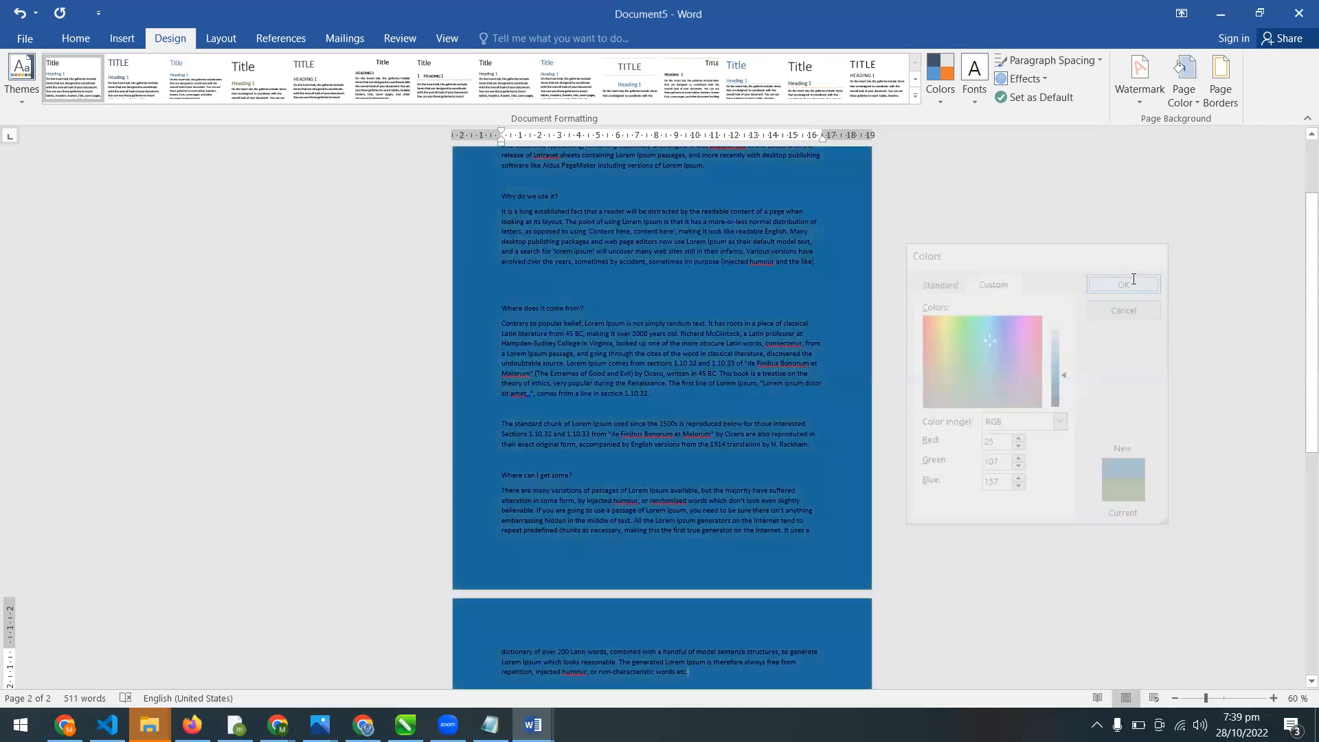
Open the page color's fill effects and look through the texture, pattern, picture and gradient options.
{"action": "left_click", "coordinate": [1191, 103]}
{"action": "left_click", "coordinate": [1227, 320]}
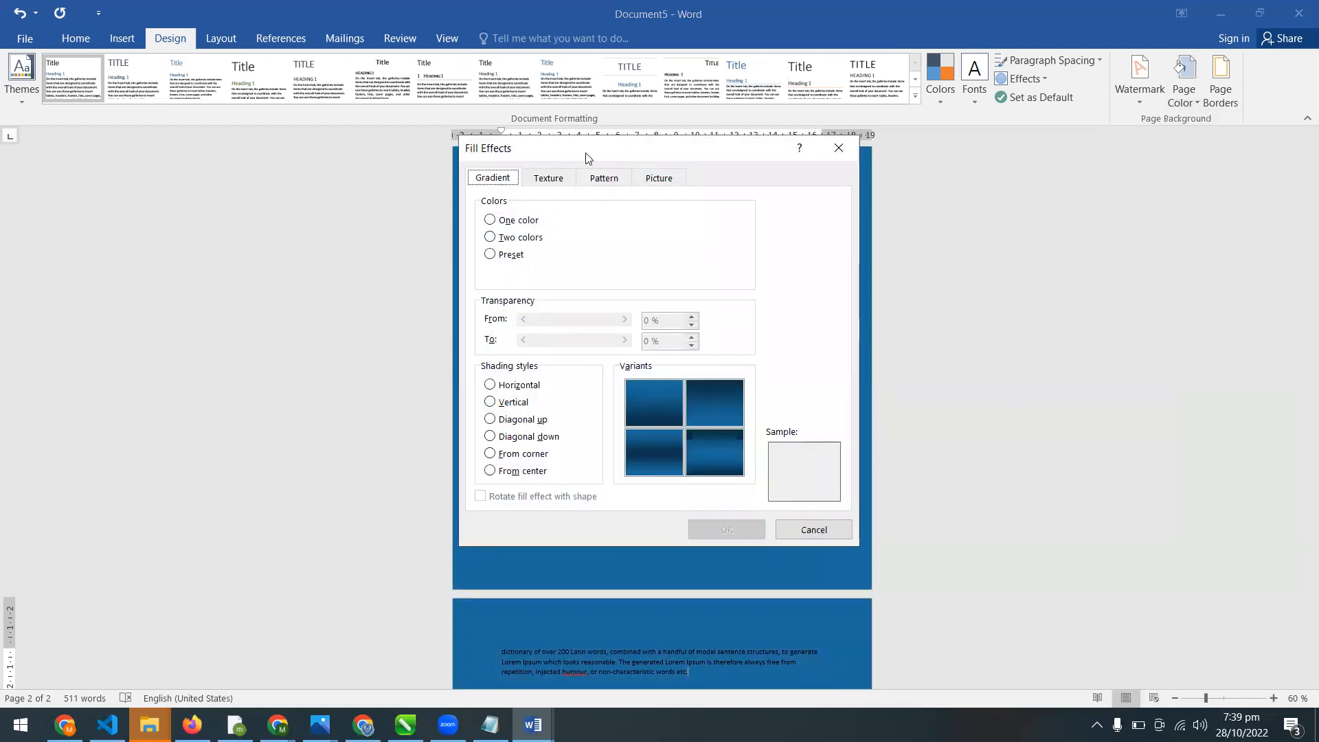
{"action": "left_click_drag", "start_coordinate": [587, 158], "coordinate": [1005, 183]}
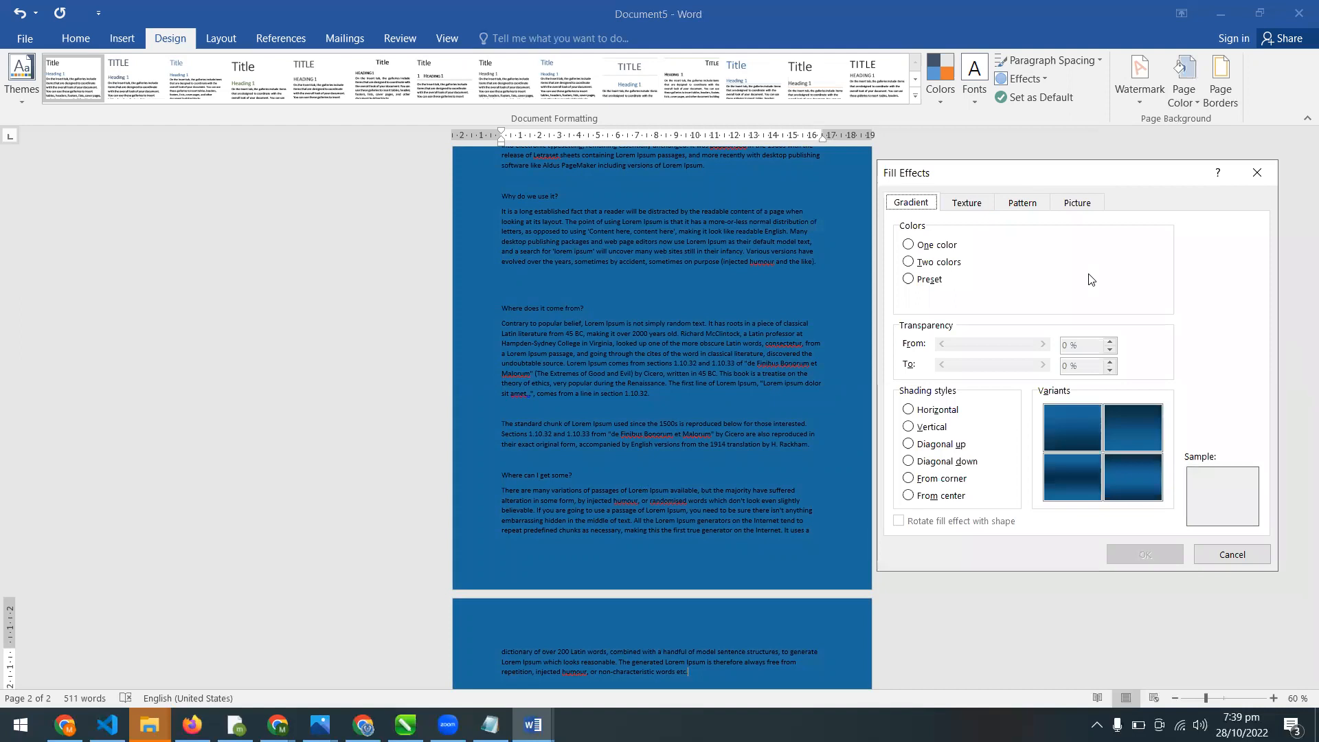
{"action": "left_click", "coordinate": [969, 206]}
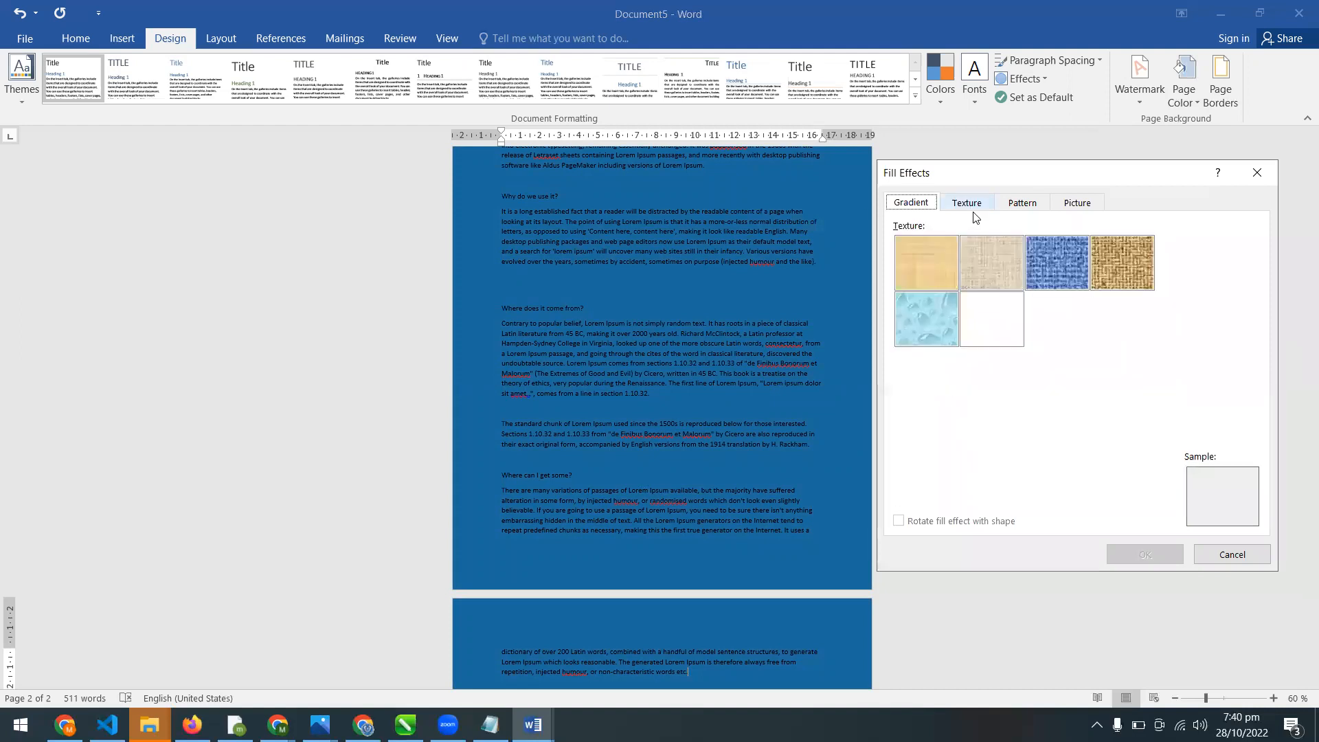
{"action": "left_click", "coordinate": [1022, 208]}
{"action": "left_click", "coordinate": [1063, 206]}
{"action": "left_click", "coordinate": [914, 205]}
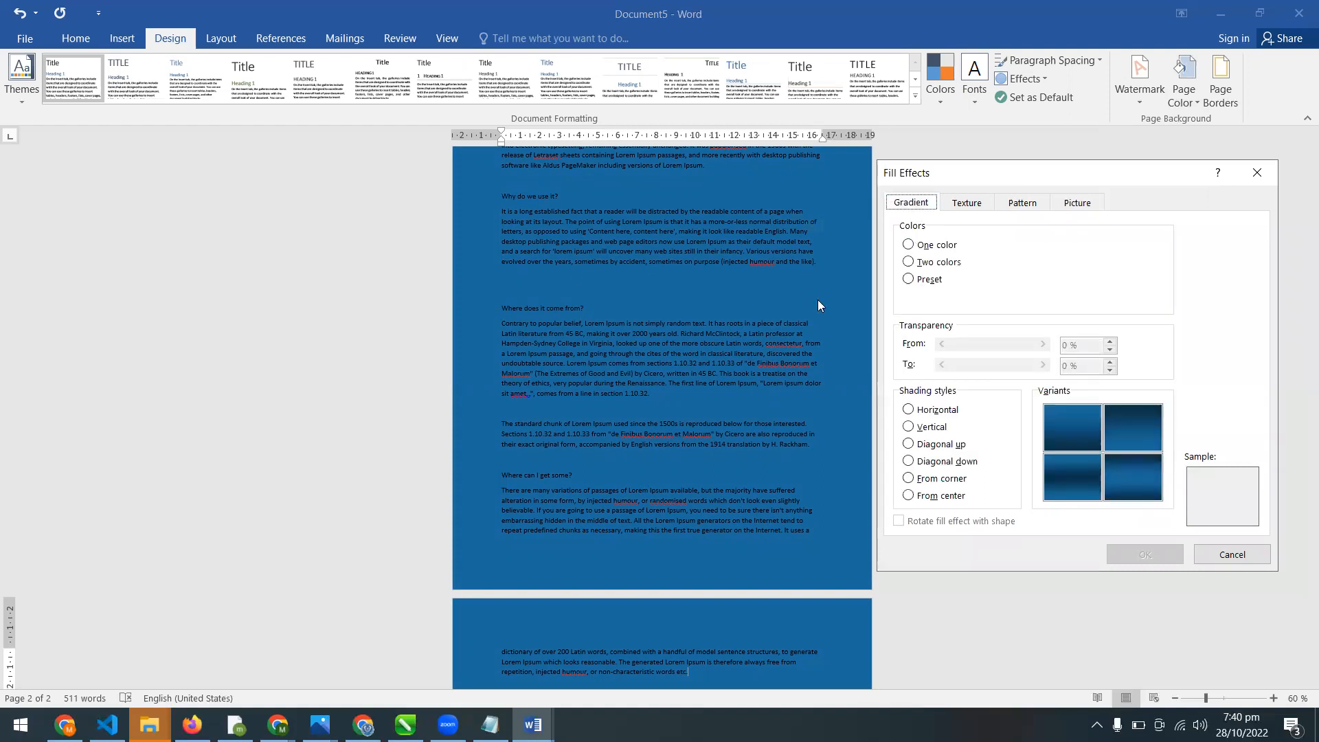
Choose a one-color gradient in standard yellow and adjust its shade toward dark.
{"action": "left_click", "coordinate": [937, 247]}
{"action": "left_click", "coordinate": [1132, 260]}
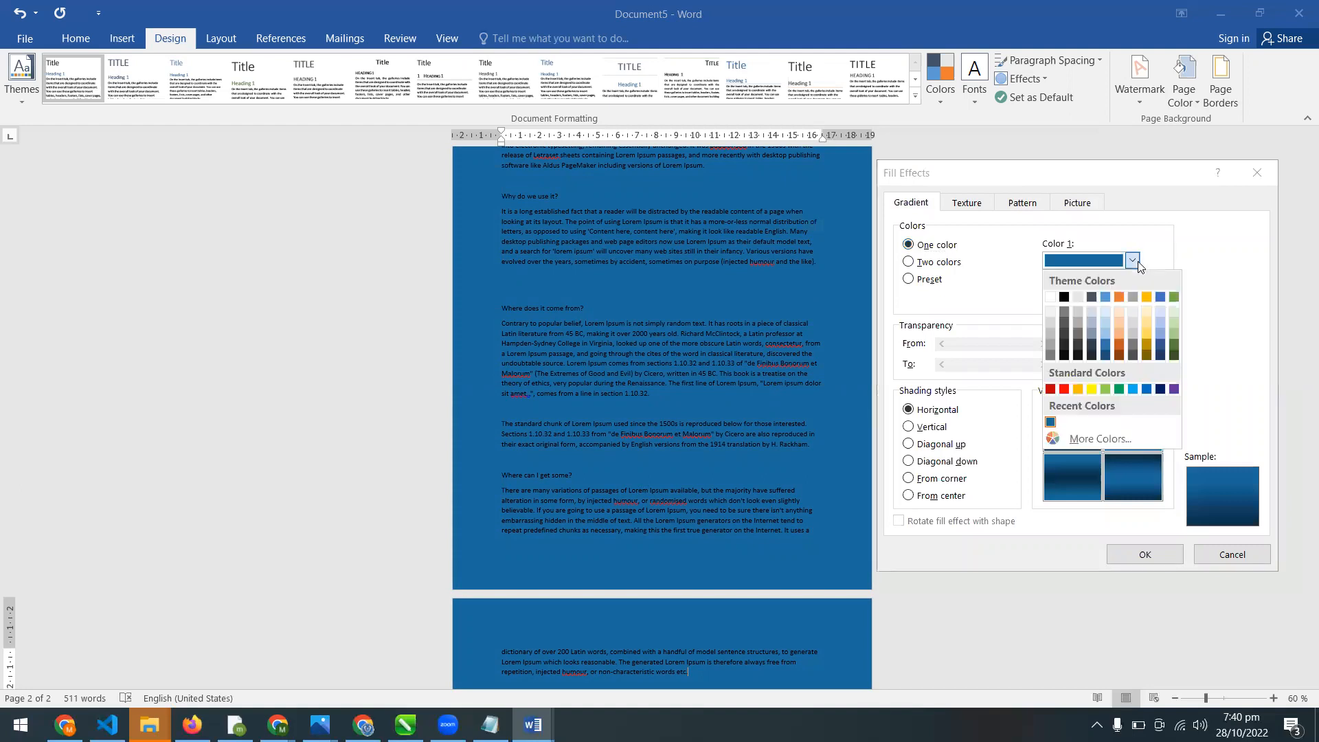
{"action": "left_click", "coordinate": [1091, 390]}
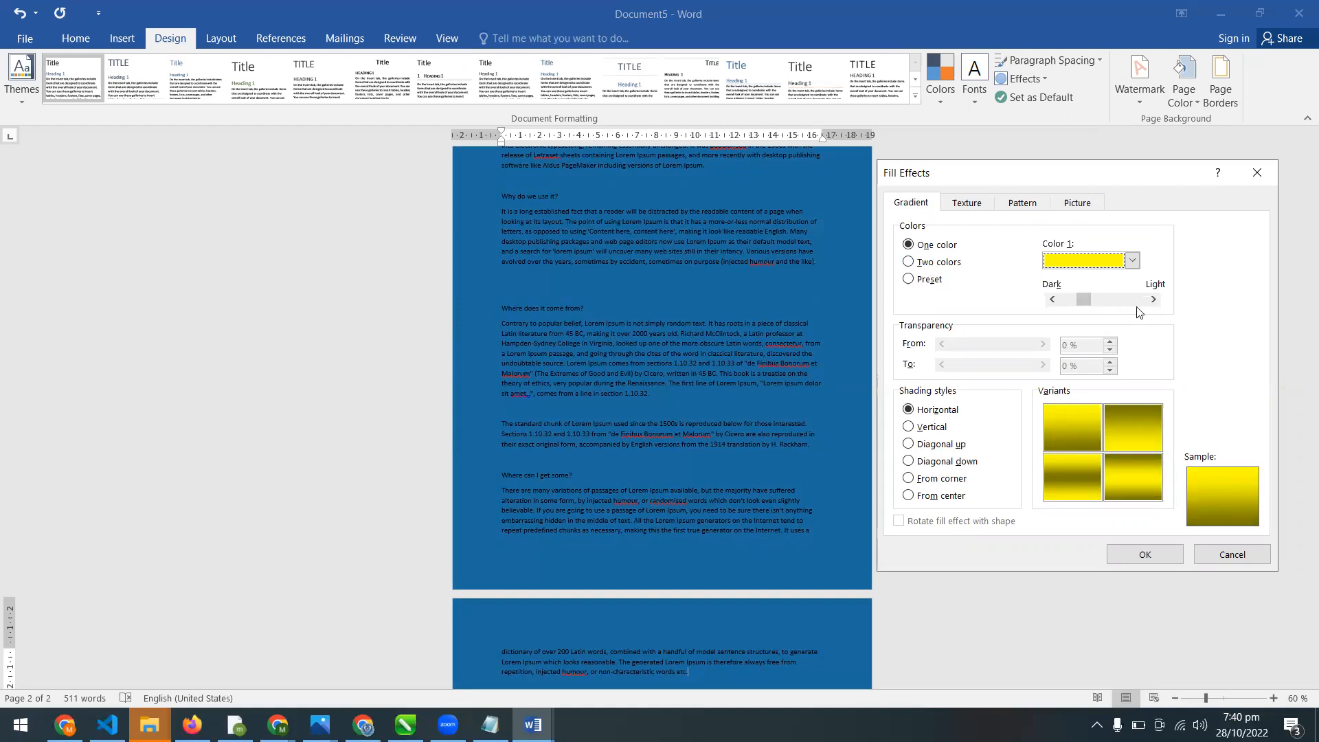
{"action": "left_click_drag", "start_coordinate": [1084, 301], "coordinate": [1128, 312]}
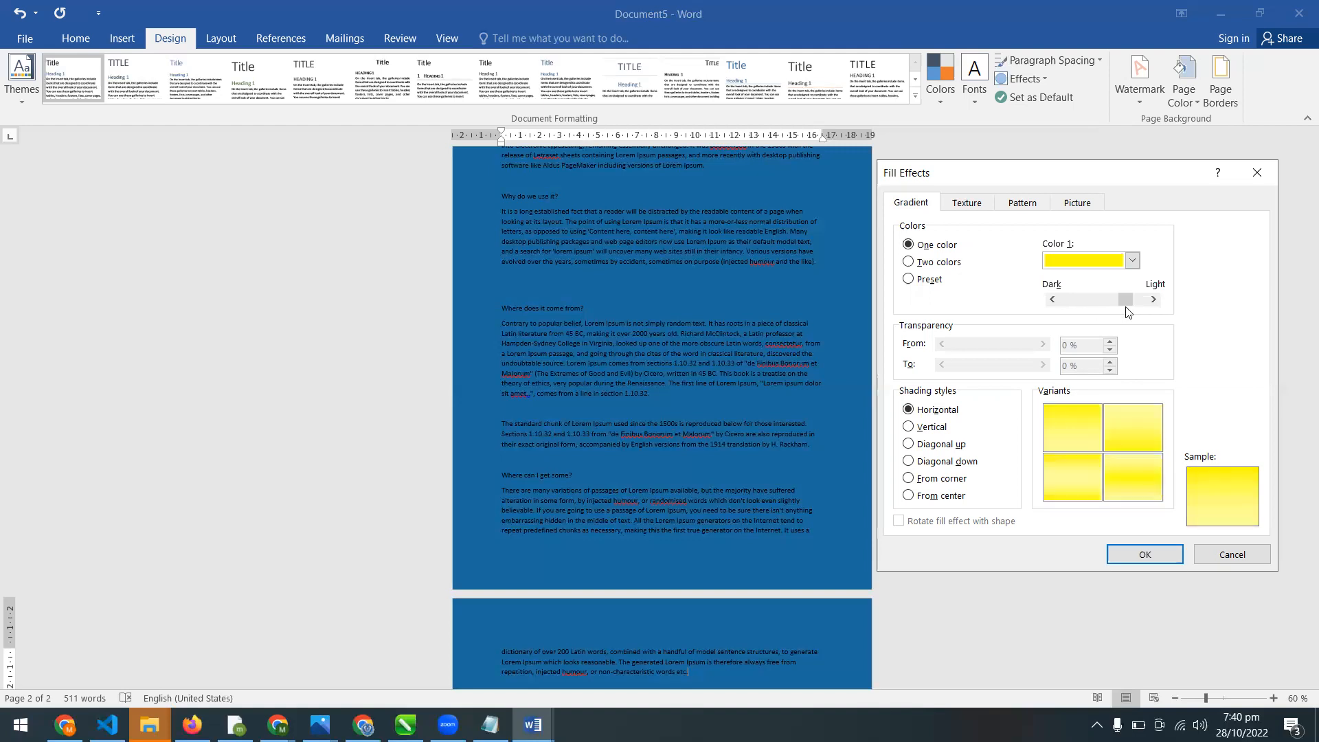
{"action": "left_click_drag", "start_coordinate": [1127, 302], "coordinate": [1075, 305]}
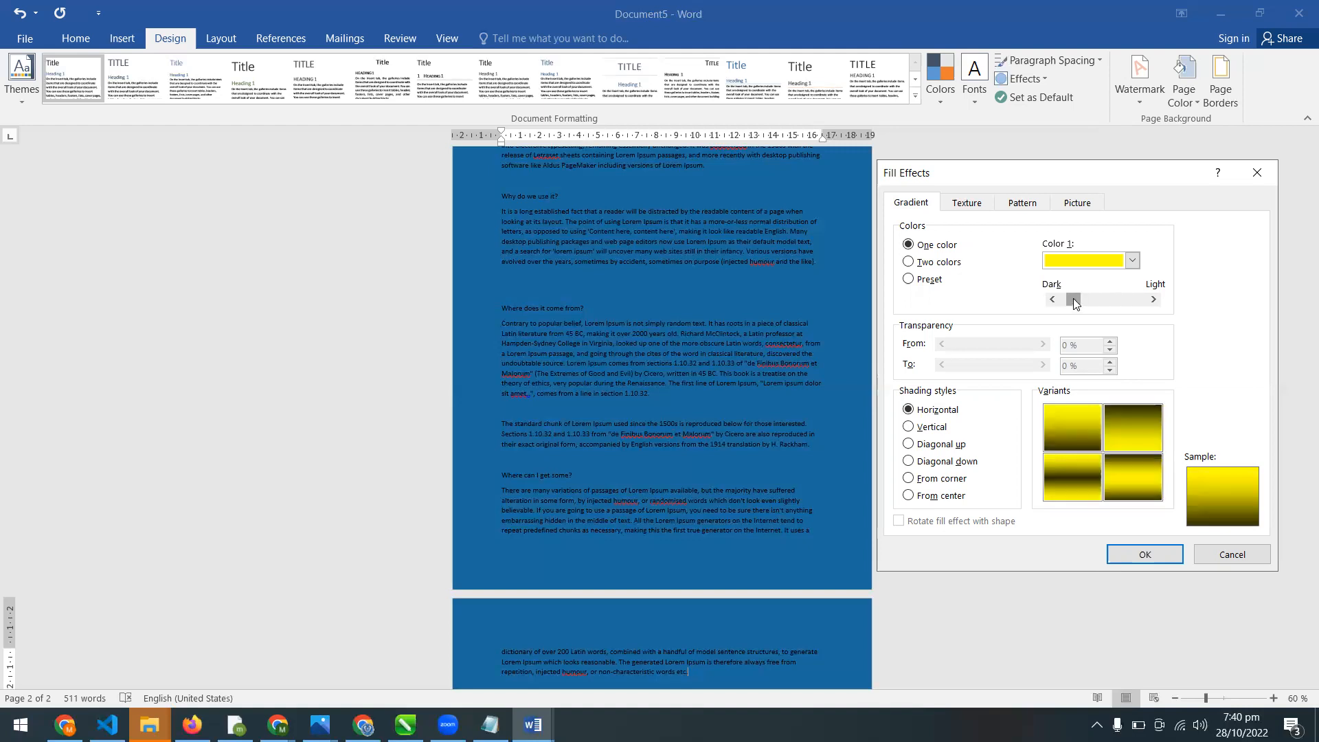
{"action": "left_click_drag", "start_coordinate": [1075, 302], "coordinate": [1085, 302]}
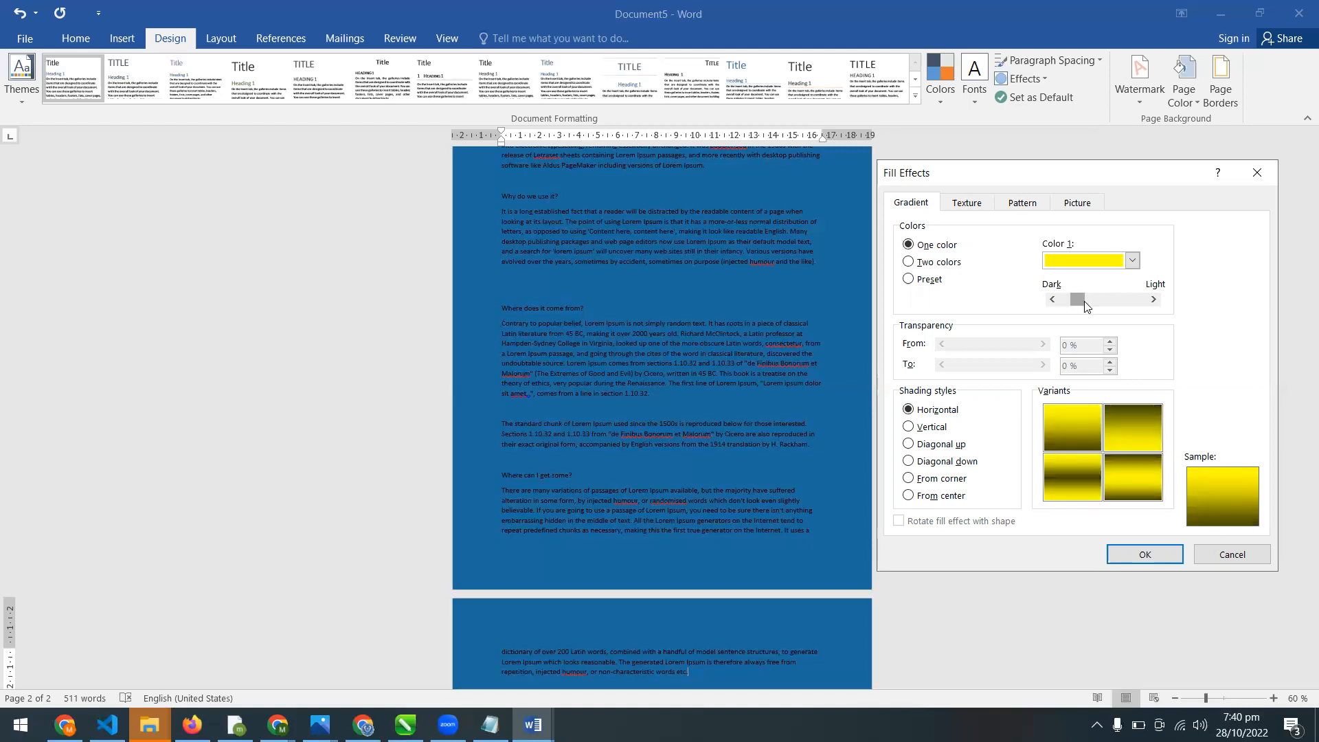
Try the vertical shading style with its four variants, then the horizontal, diagonal up, diagonal down and from center styles.
{"action": "left_click", "coordinate": [929, 429]}
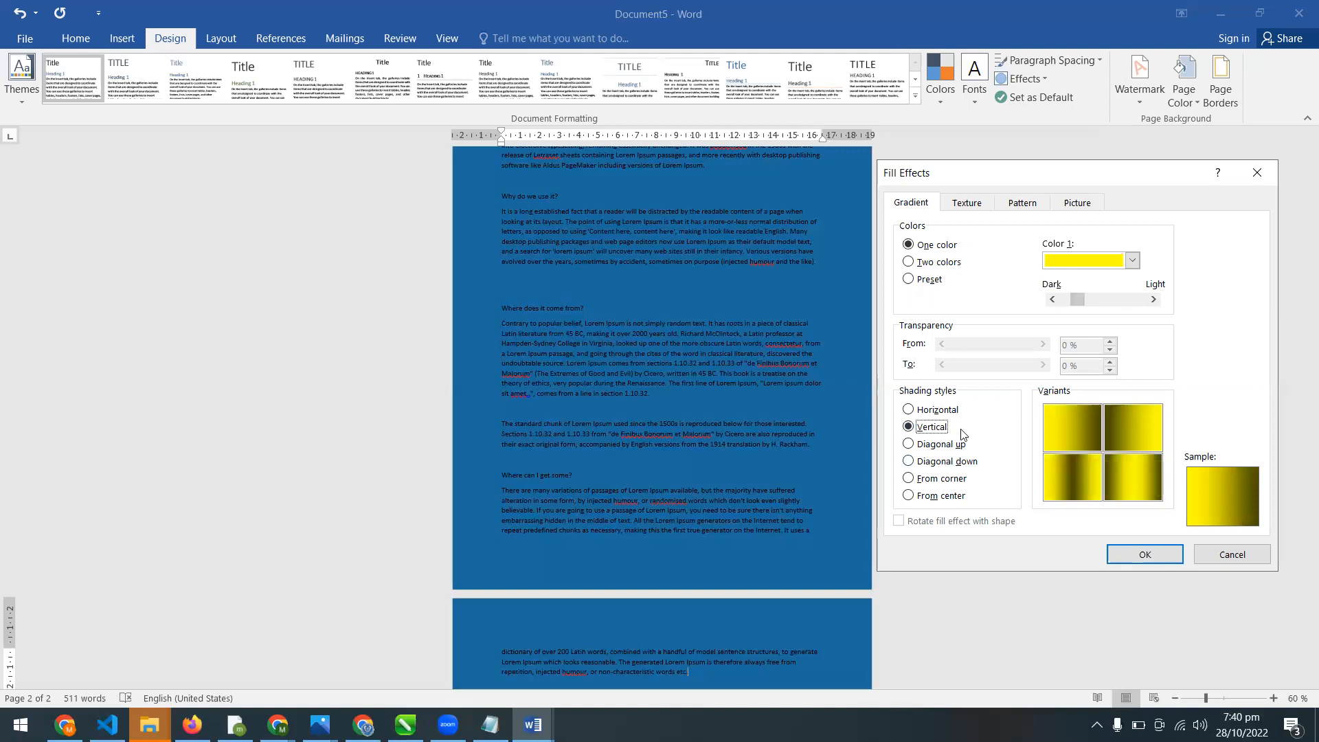
{"action": "left_click", "coordinate": [1074, 438]}
{"action": "left_click", "coordinate": [1142, 425]}
{"action": "left_click", "coordinate": [1140, 477]}
{"action": "left_click", "coordinate": [1058, 493]}
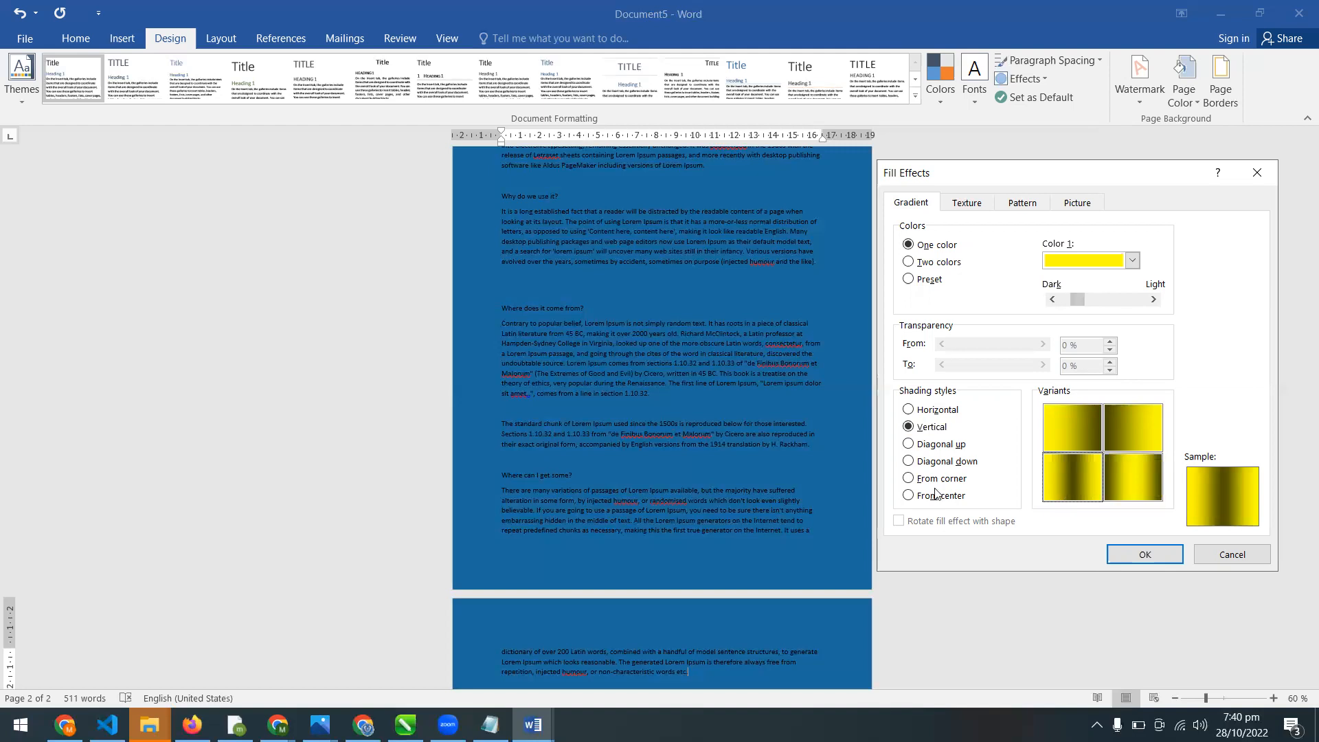
{"action": "left_click", "coordinate": [936, 410]}
{"action": "left_click", "coordinate": [934, 445]}
{"action": "left_click", "coordinate": [940, 465]}
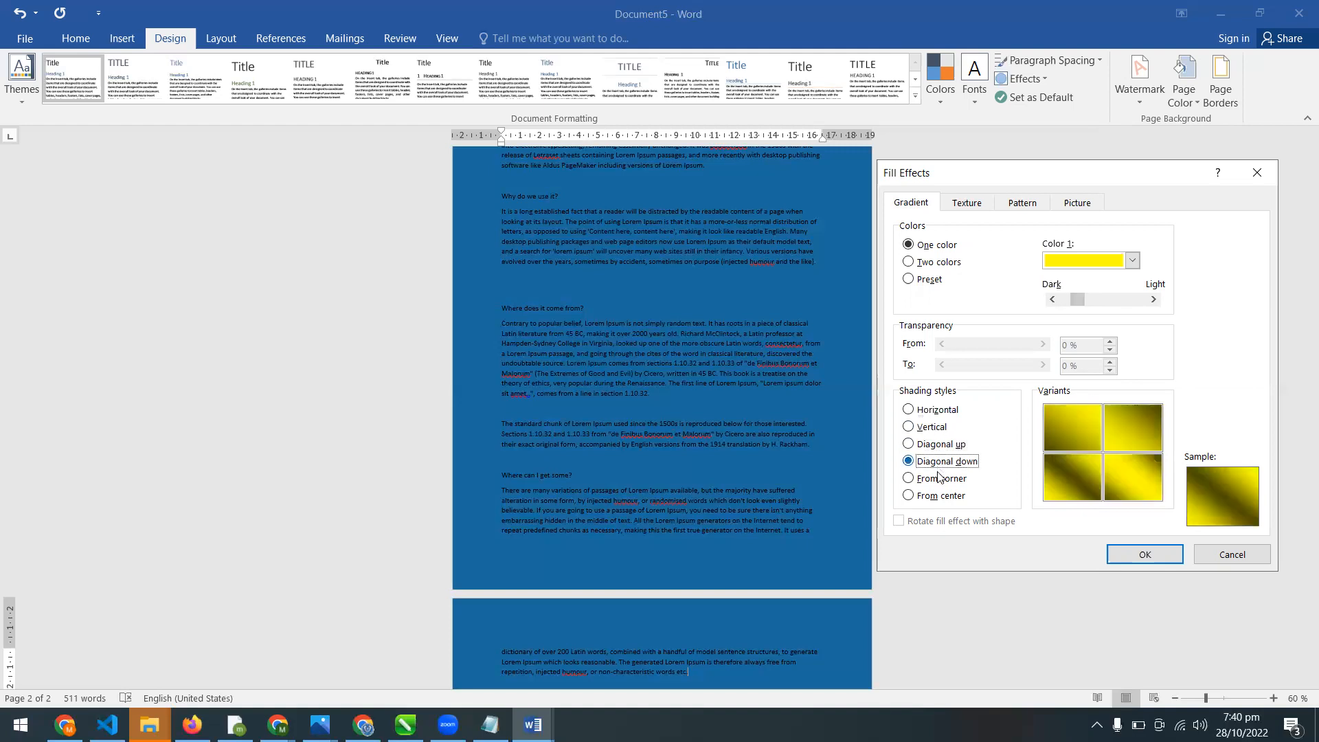
{"action": "left_click", "coordinate": [943, 493]}
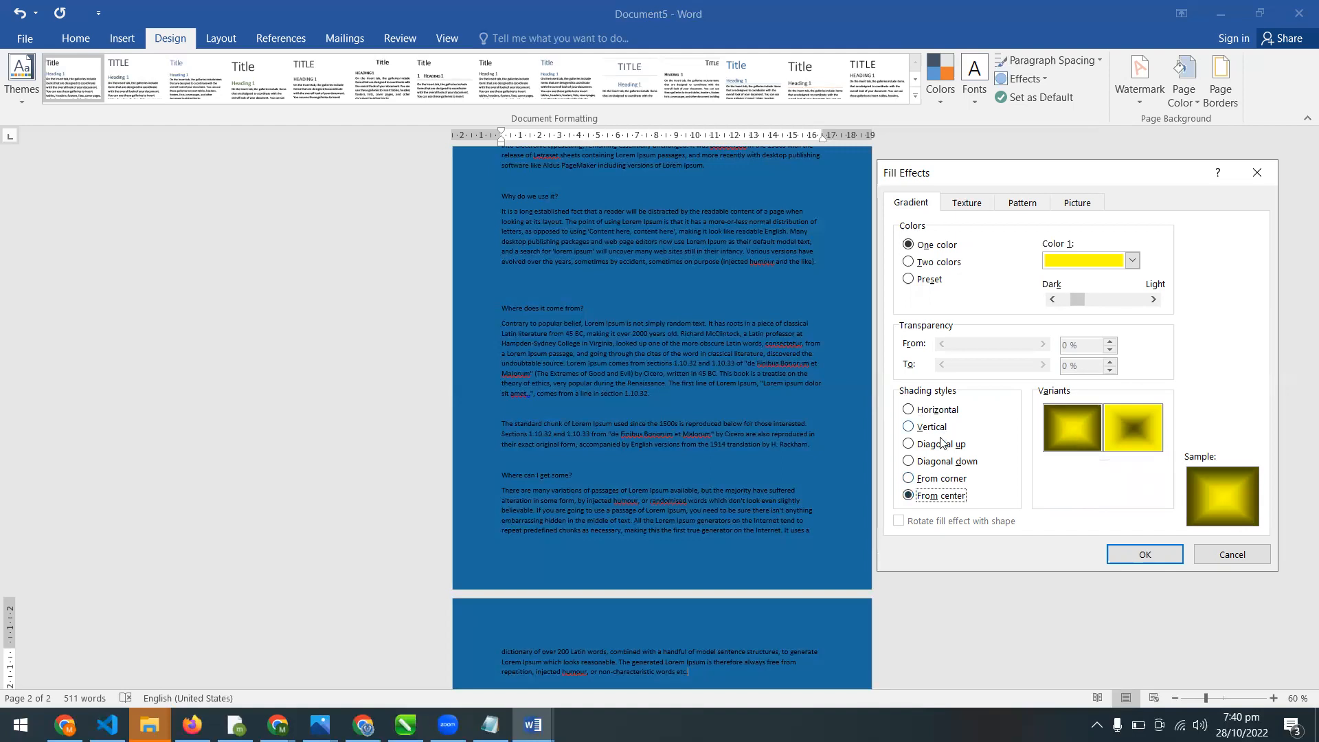
Choose the diagonal down shading style with the third variant and apply the gradient to the pages.
{"action": "left_click", "coordinate": [945, 462]}
{"action": "left_click", "coordinate": [1066, 471]}
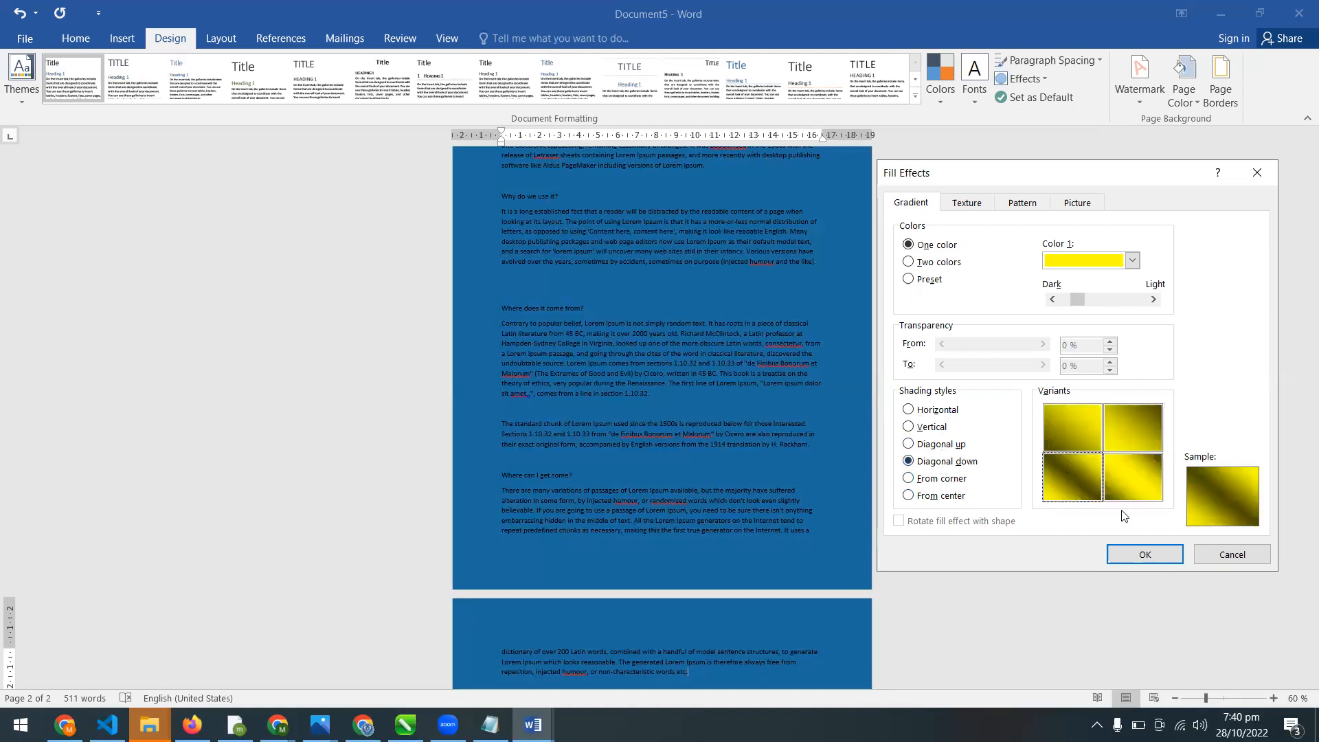
{"action": "left_click", "coordinate": [1173, 557]}
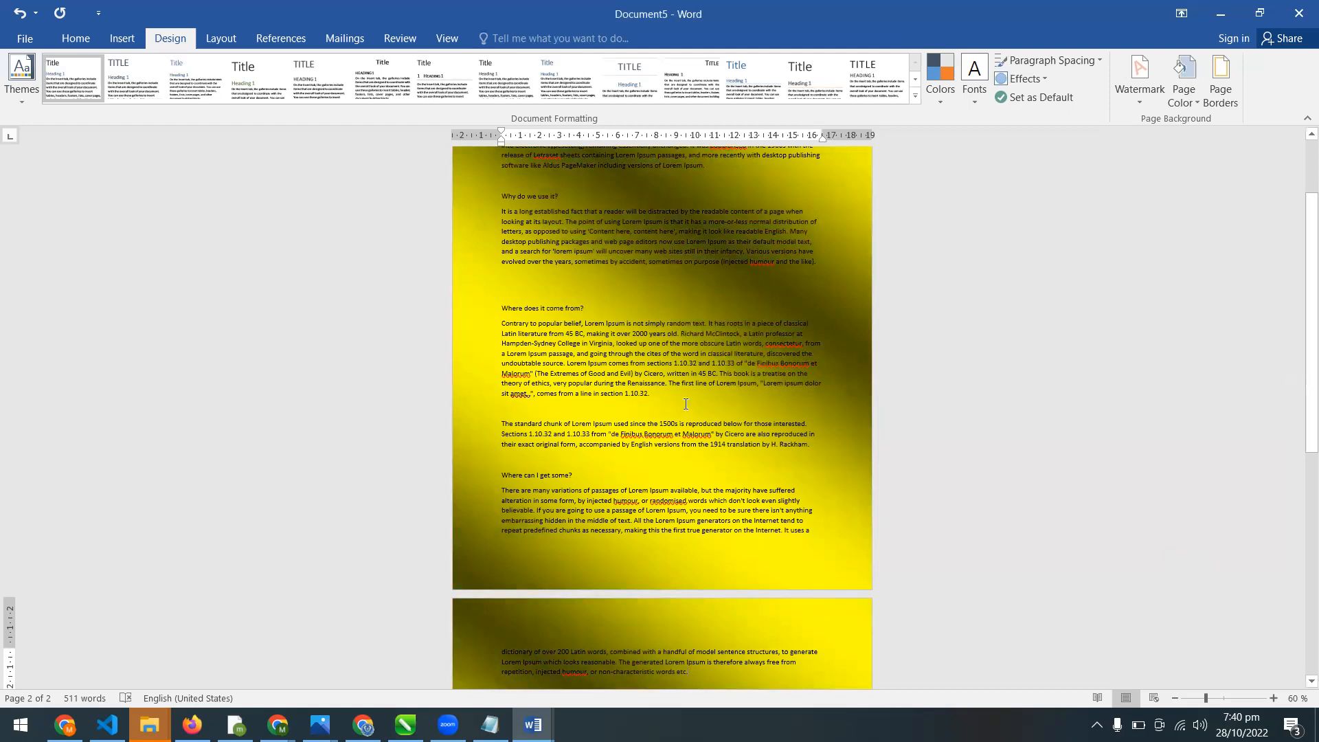
Reopen the page color's fill effects and make a two-color gradient of yellow with a darker theme blue as the second color.
{"action": "left_click", "coordinate": [1184, 102]}
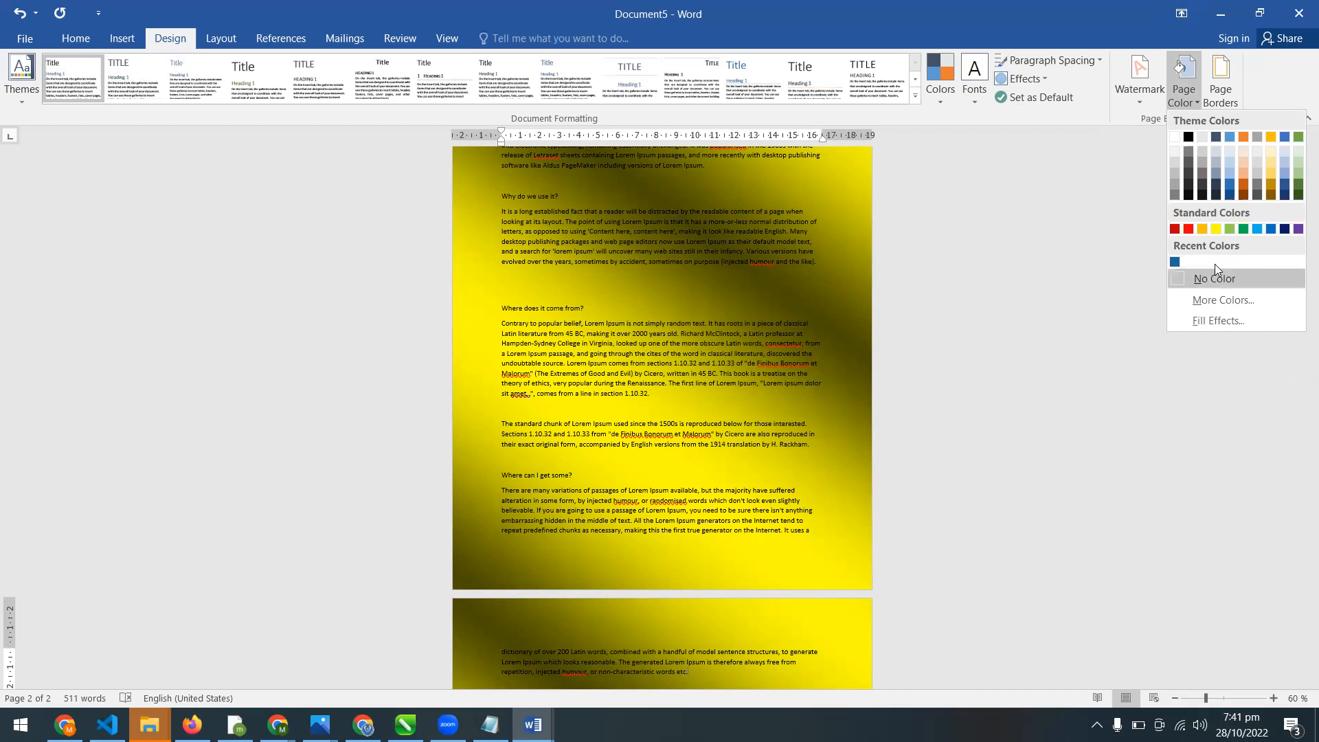
{"action": "left_click", "coordinate": [1203, 321]}
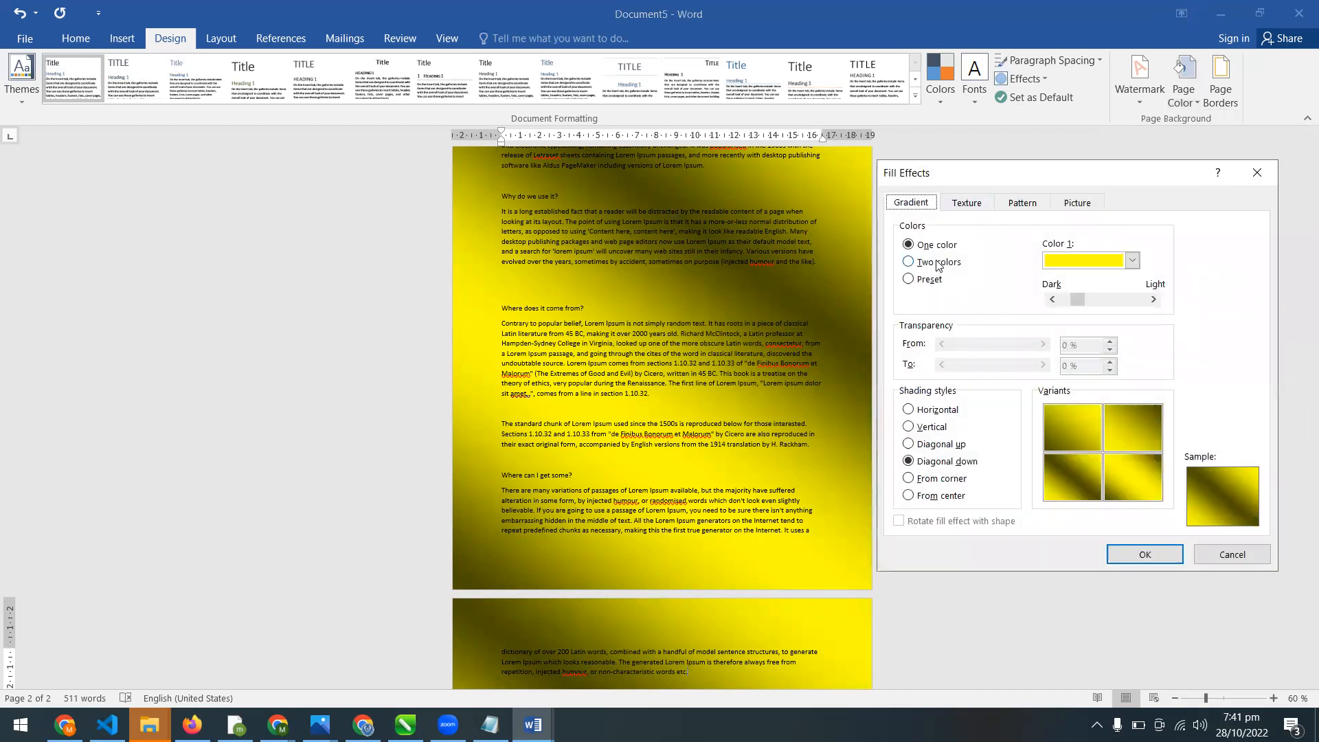
{"action": "left_click", "coordinate": [1072, 256]}
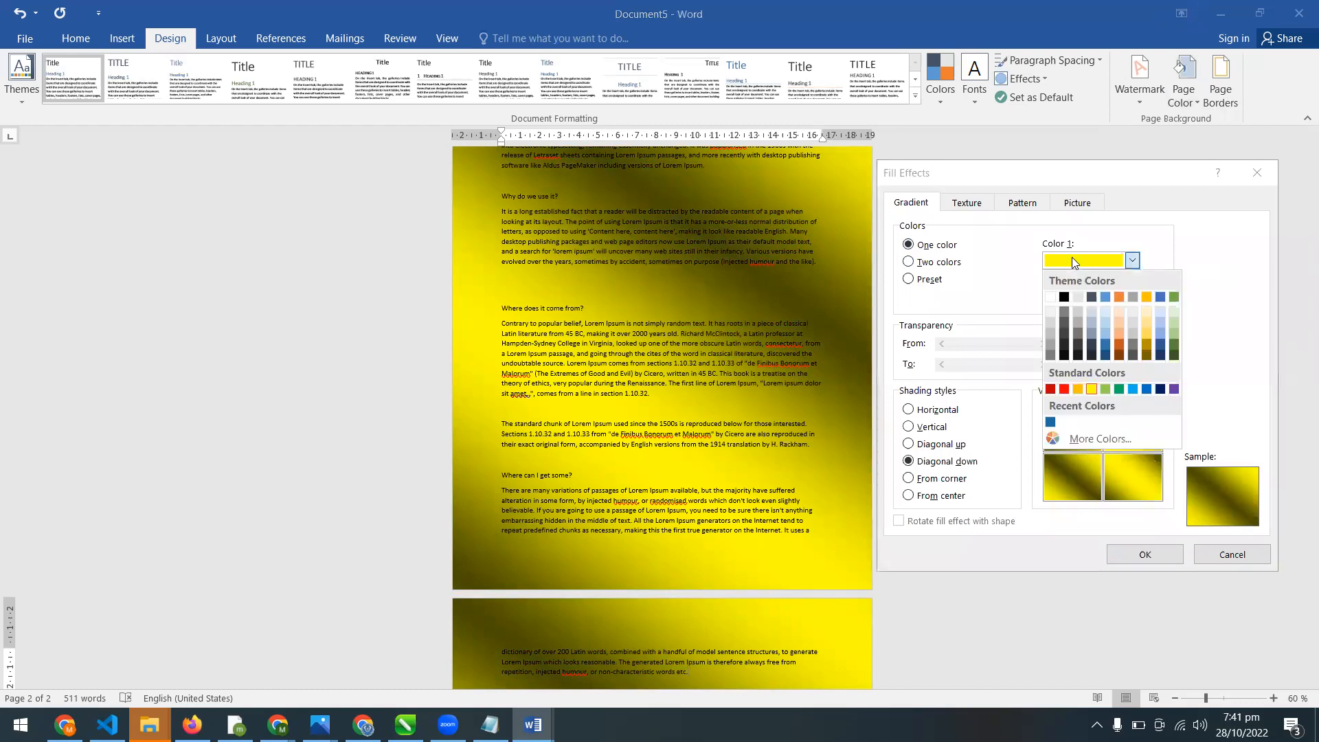
{"action": "left_click", "coordinate": [1071, 257]}
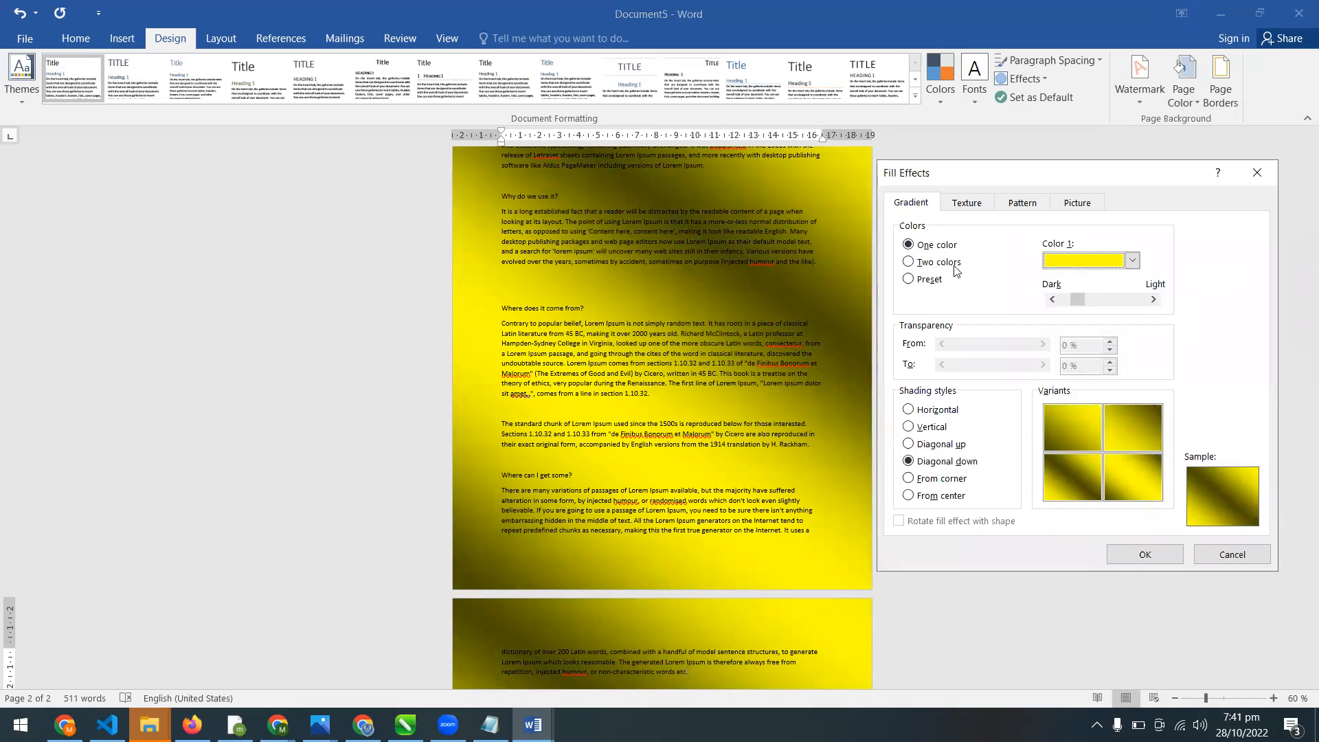
{"action": "left_click", "coordinate": [951, 265]}
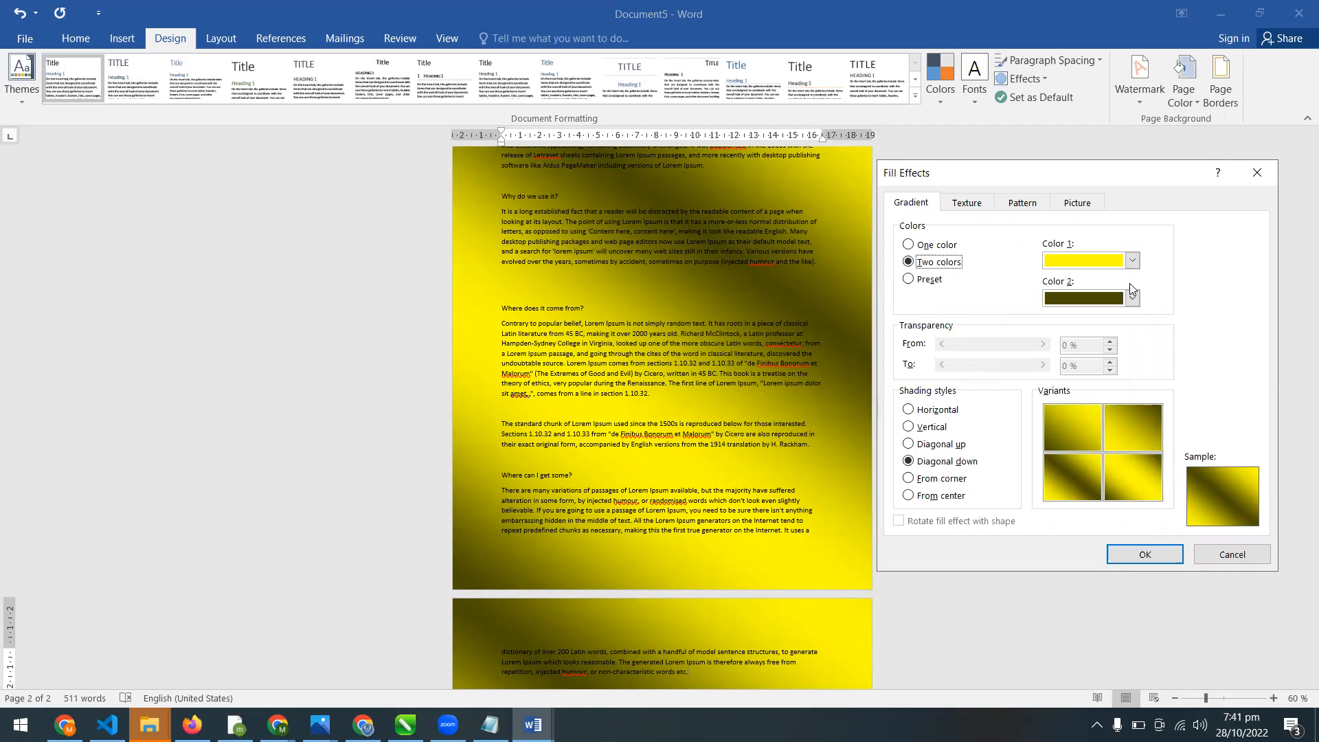
{"action": "left_click", "coordinate": [1132, 298]}
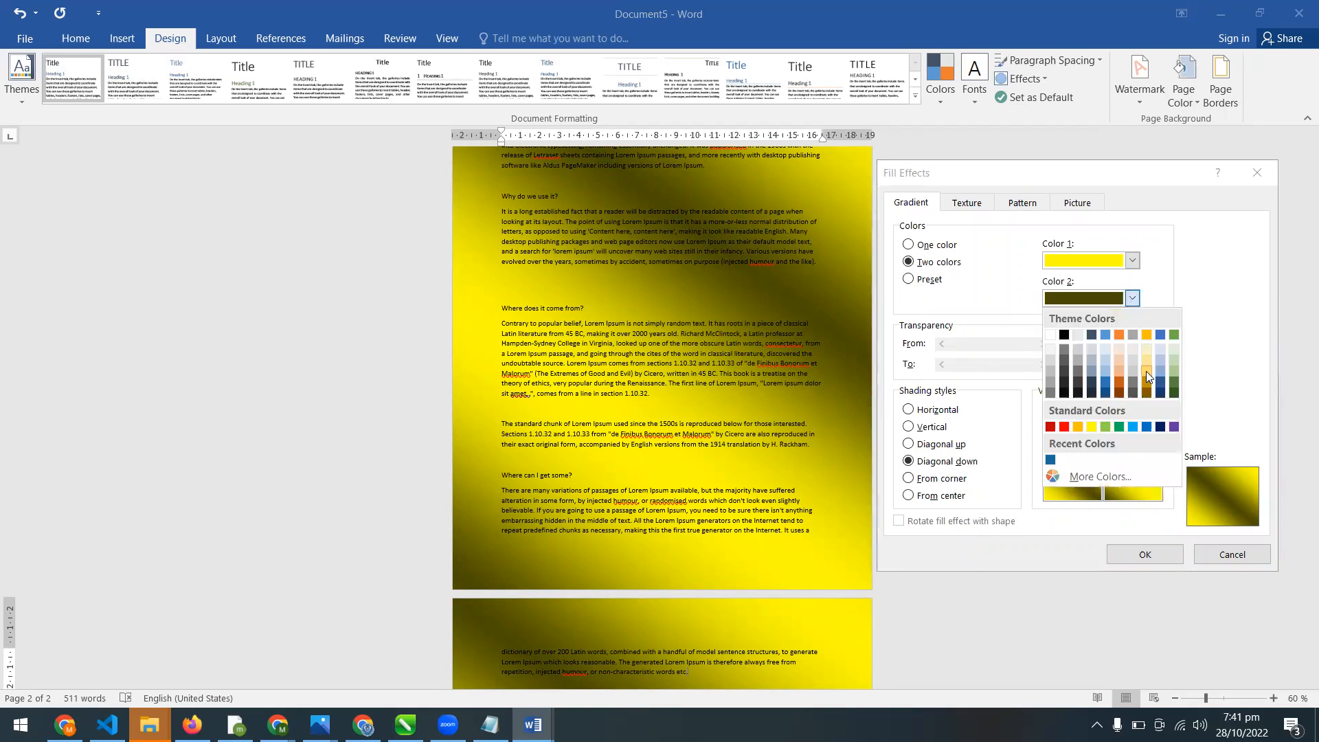
{"action": "left_click", "coordinate": [1146, 371]}
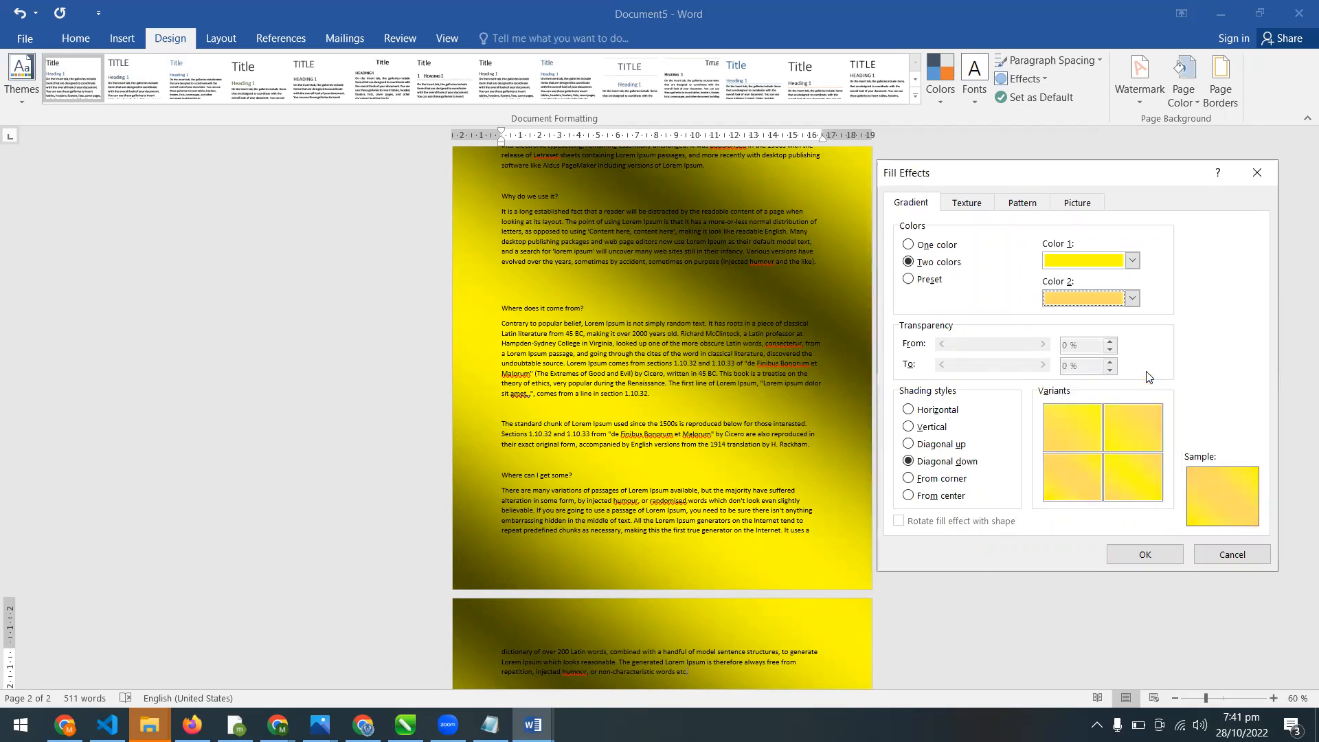
{"action": "left_click", "coordinate": [1132, 298]}
{"action": "left_click", "coordinate": [1105, 383]}
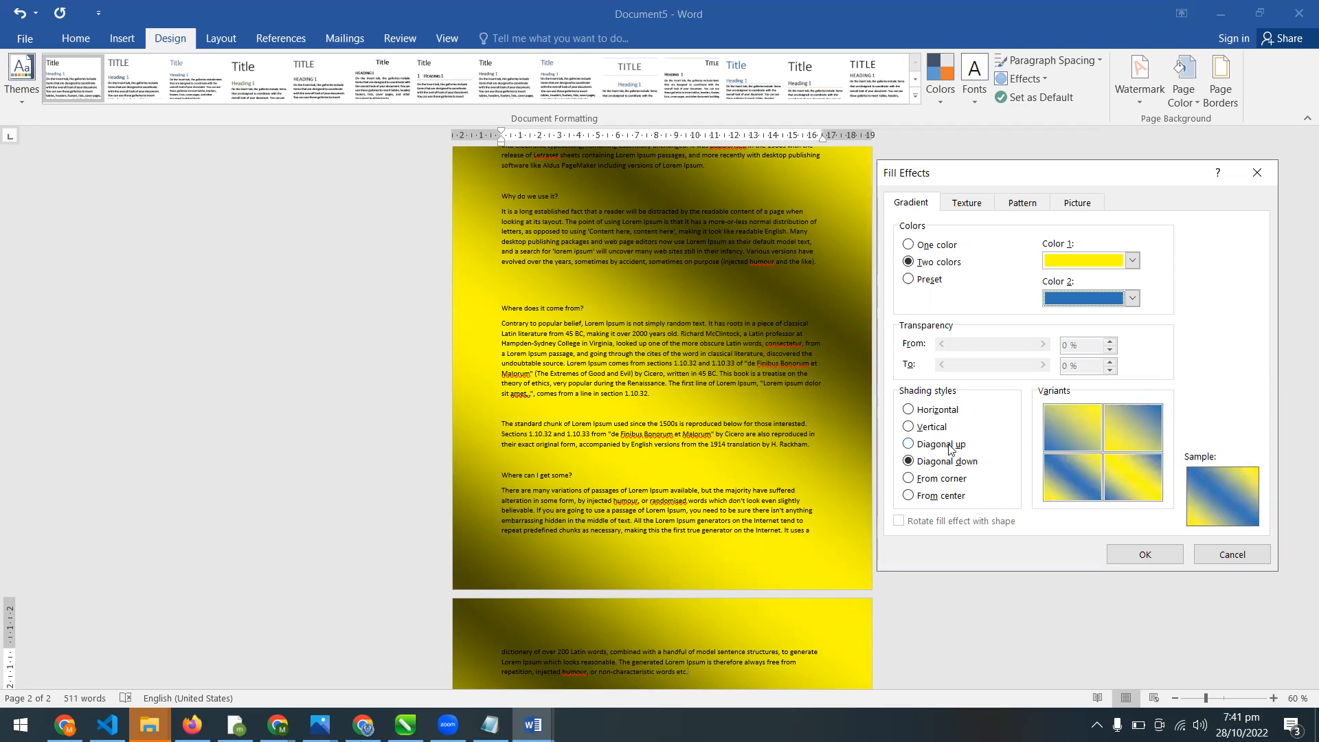
Try the vertical shading style, choose diagonal up with the fourth variant, and apply the two-color gradient to the pages.
{"action": "left_click", "coordinate": [931, 428]}
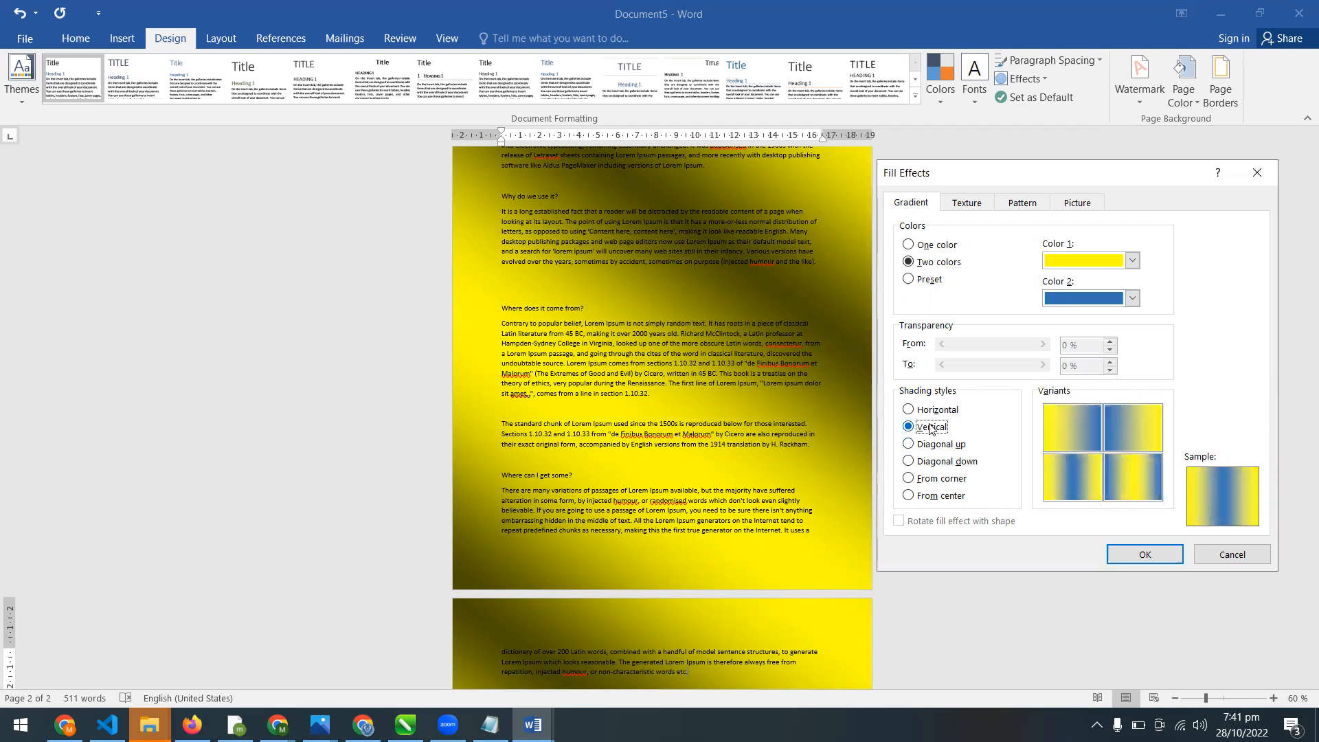
{"action": "left_click_drag", "start_coordinate": [1110, 181], "coordinate": [996, 142]}
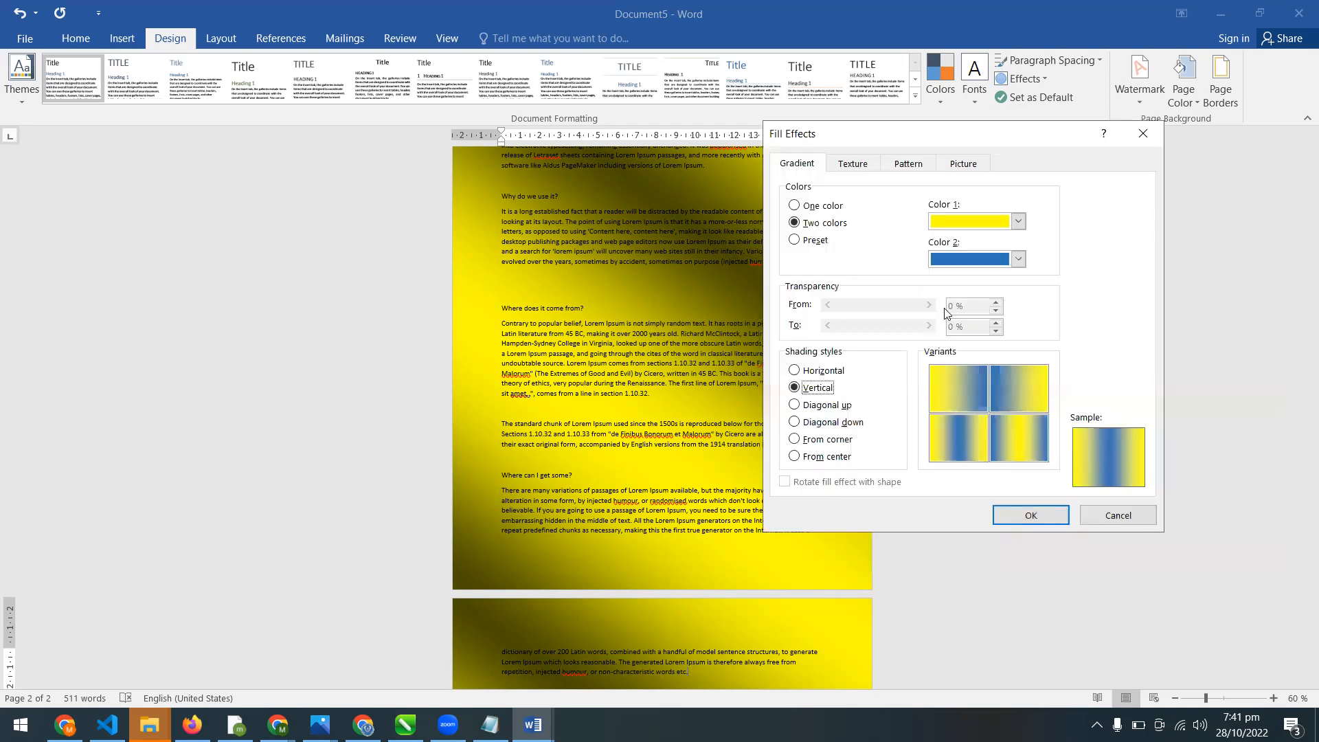
{"action": "left_click", "coordinate": [816, 407]}
{"action": "left_click", "coordinate": [816, 389]}
{"action": "left_click", "coordinate": [842, 406]}
{"action": "left_click", "coordinate": [1034, 437]}
{"action": "left_click", "coordinate": [1028, 510]}
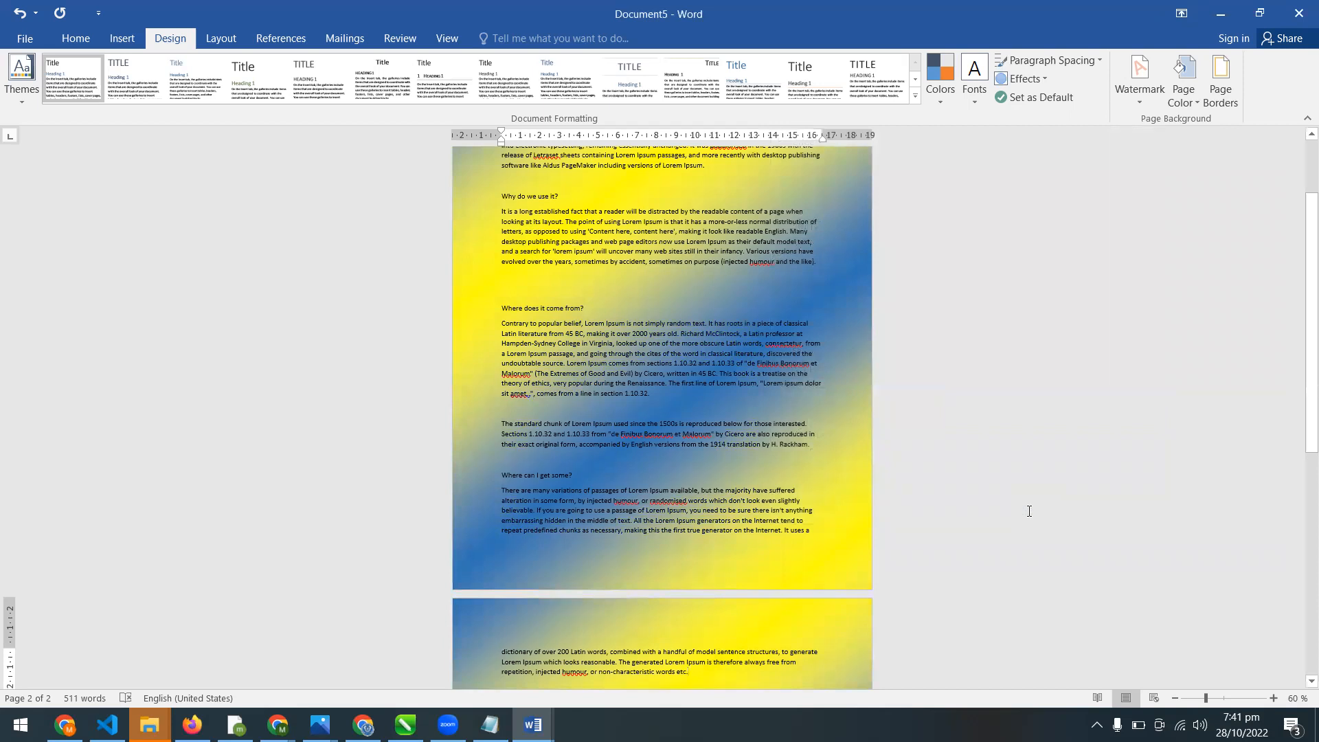
Reopen the page color's fill effects, switch the gradient to preset colors and try the Desert preset.
{"action": "left_click", "coordinate": [1182, 81]}
{"action": "left_click", "coordinate": [1209, 320]}
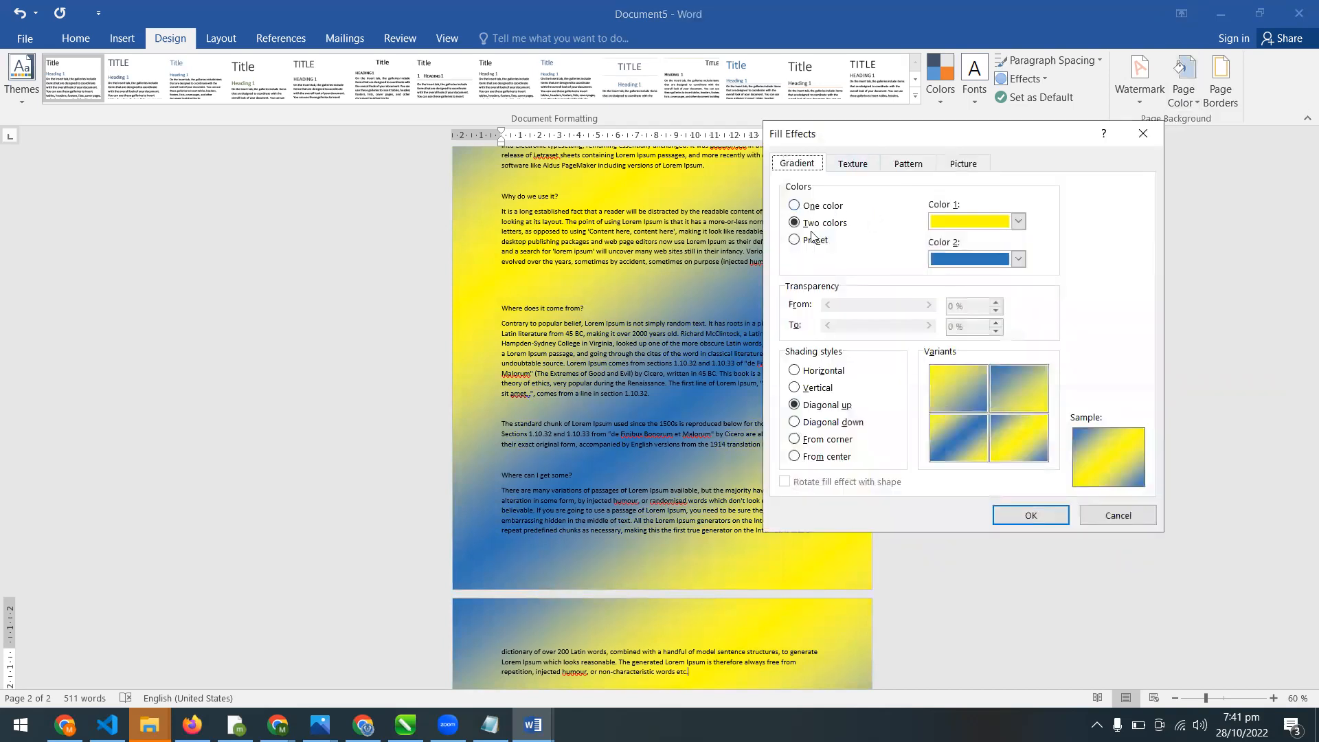
{"action": "left_click", "coordinate": [814, 241]}
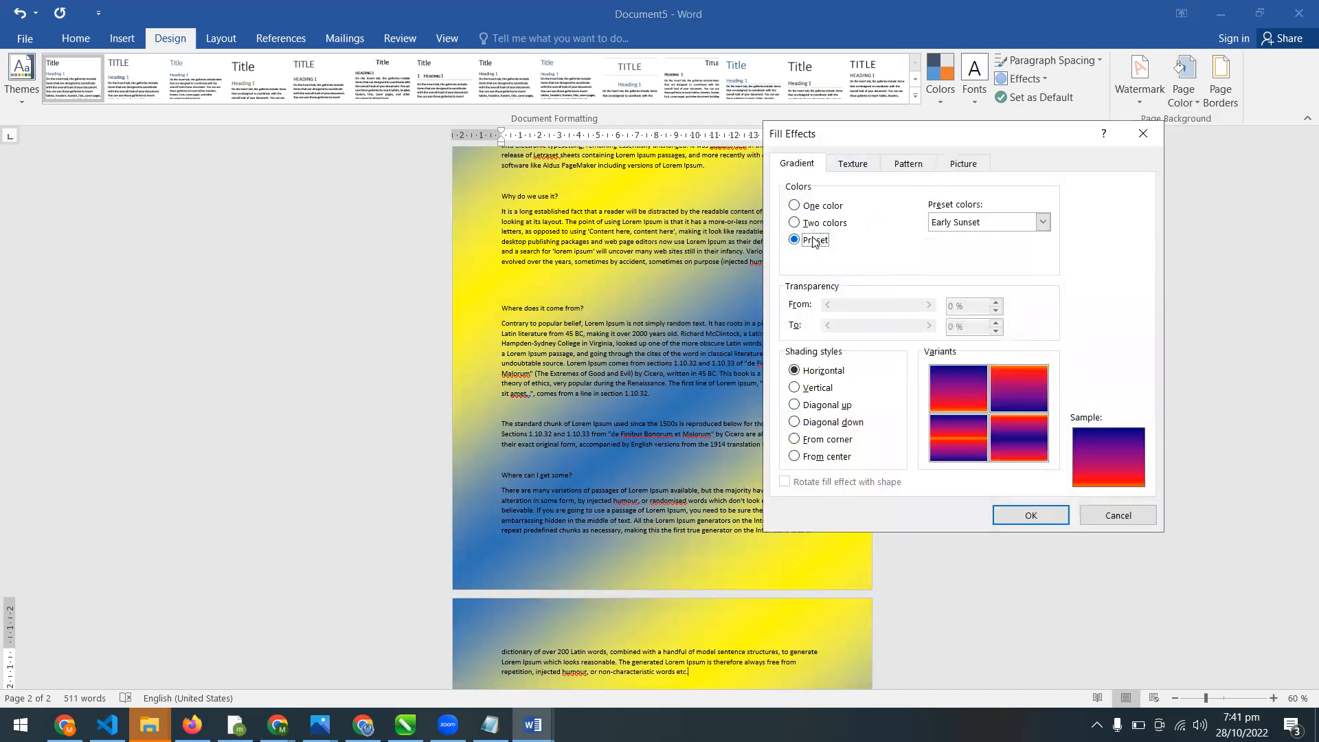
{"action": "left_click", "coordinate": [1043, 223]}
{"action": "left_click", "coordinate": [974, 292]}
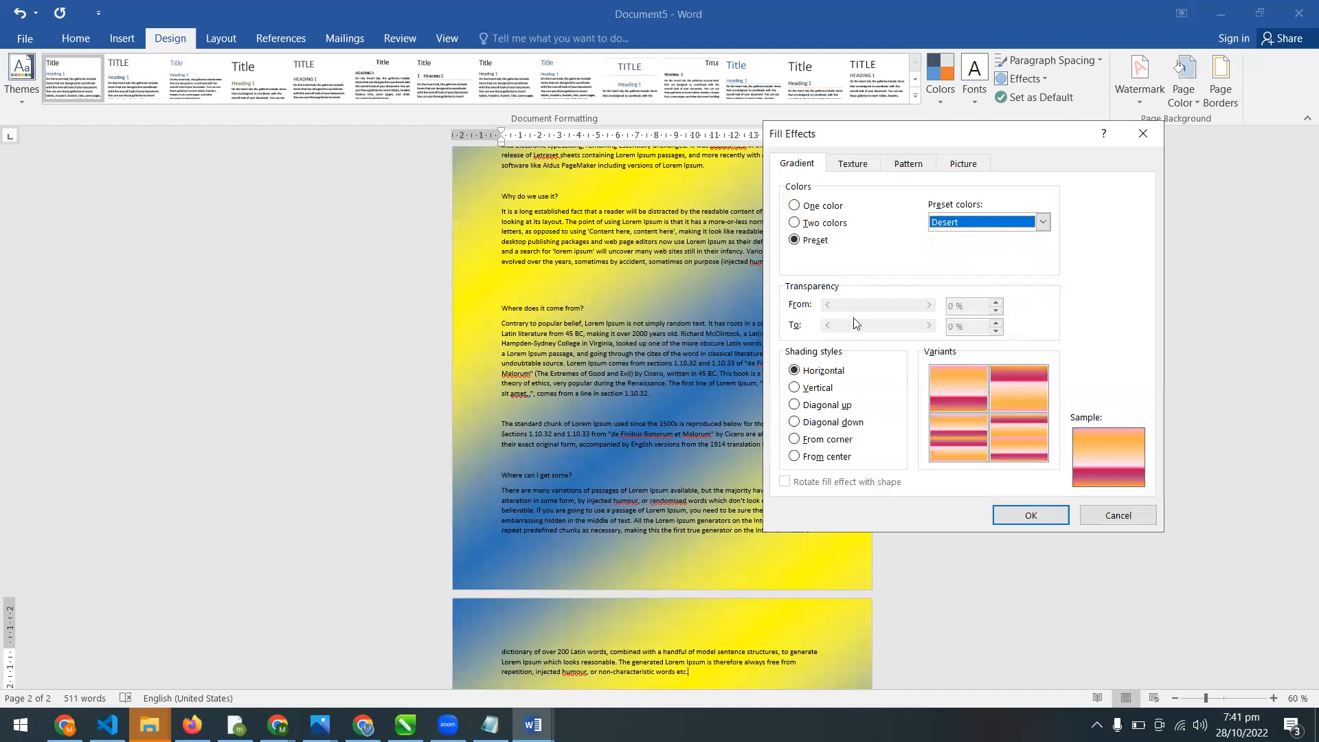
Choose the Gold II preset with the diagonal up shading style and third variant, and apply it to the pages.
{"action": "left_click", "coordinate": [1043, 222]}
{"action": "scroll", "coordinate": [1042, 268], "scroll_direction": "down", "scroll_amount": 2}
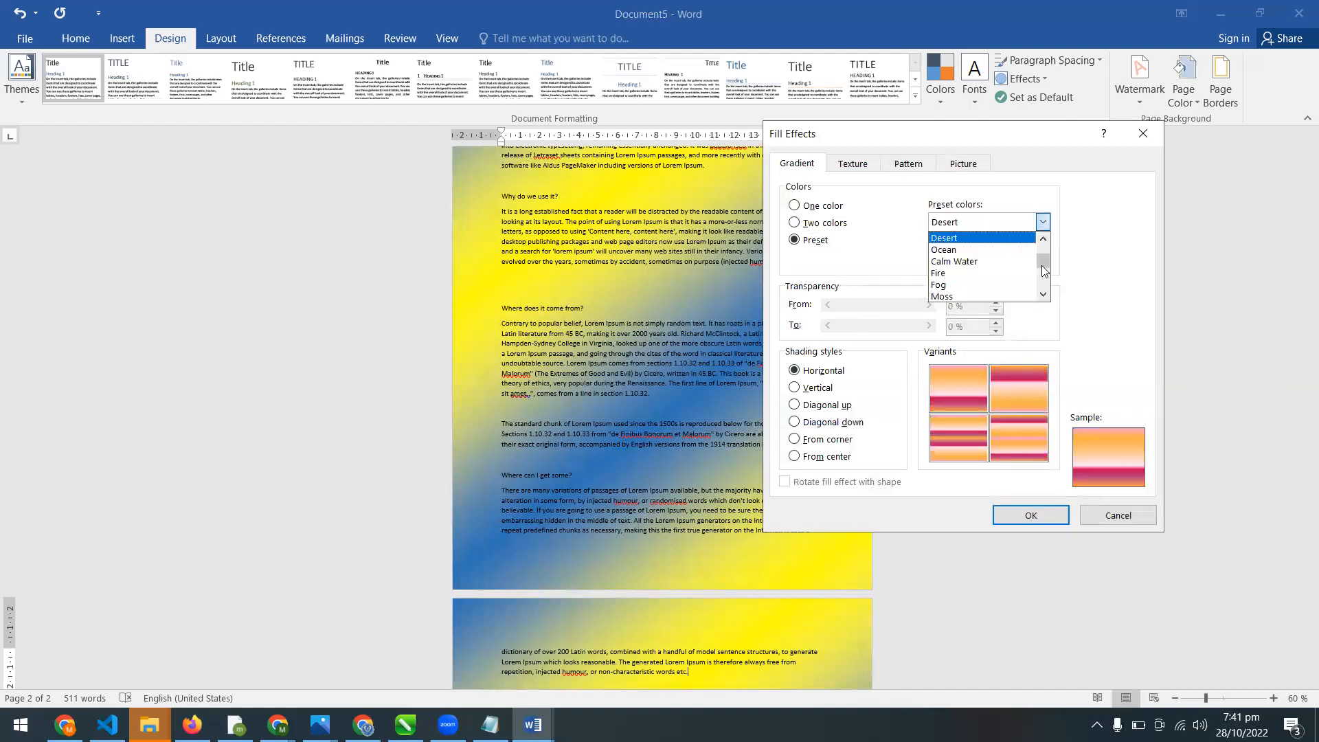
{"action": "left_click_drag", "start_coordinate": [1042, 267], "coordinate": [1041, 279]}
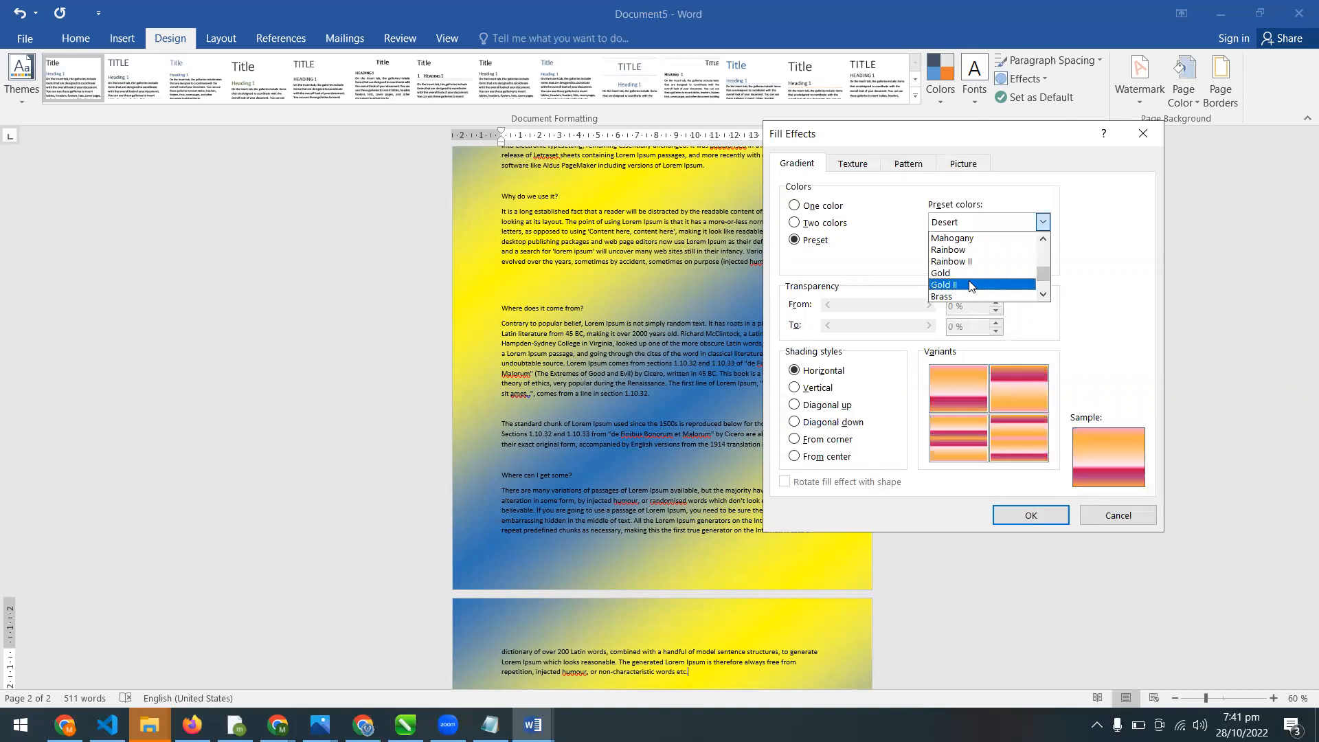
{"action": "left_click", "coordinate": [972, 285]}
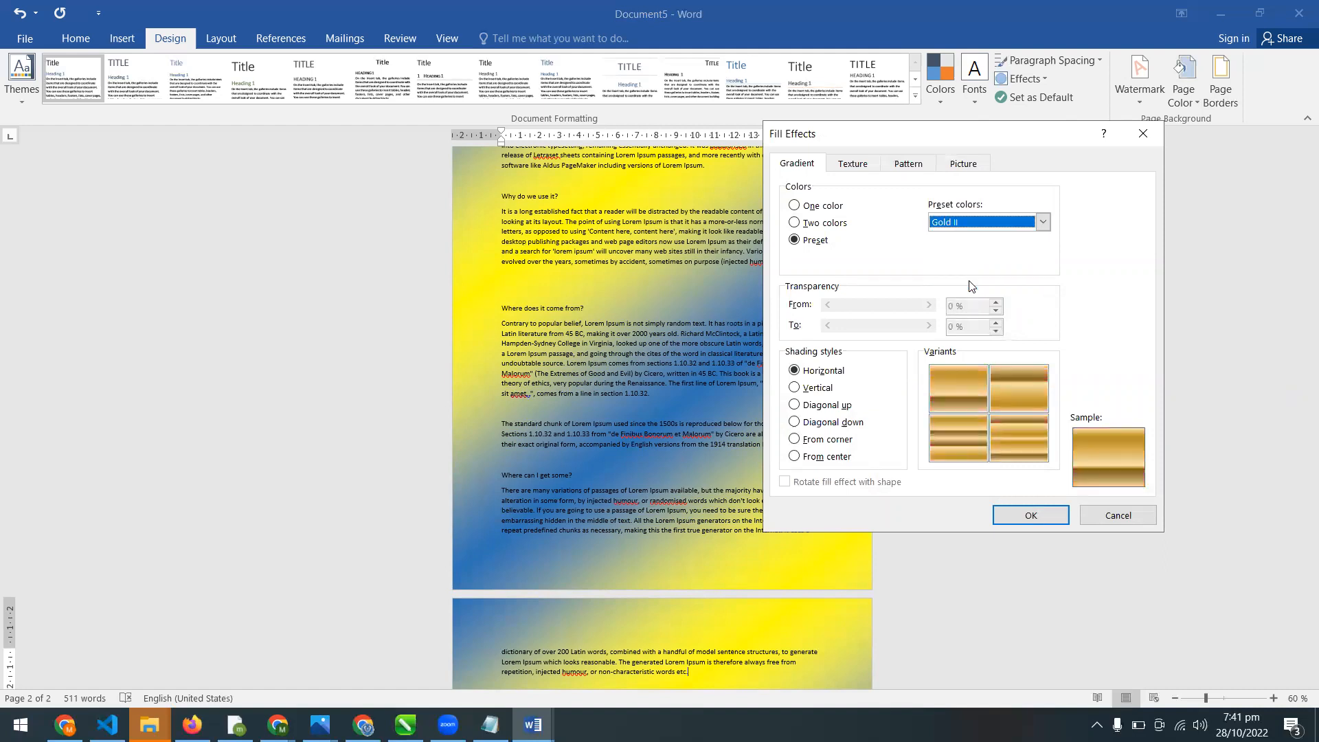
{"action": "left_click", "coordinate": [822, 408]}
{"action": "left_click", "coordinate": [941, 441]}
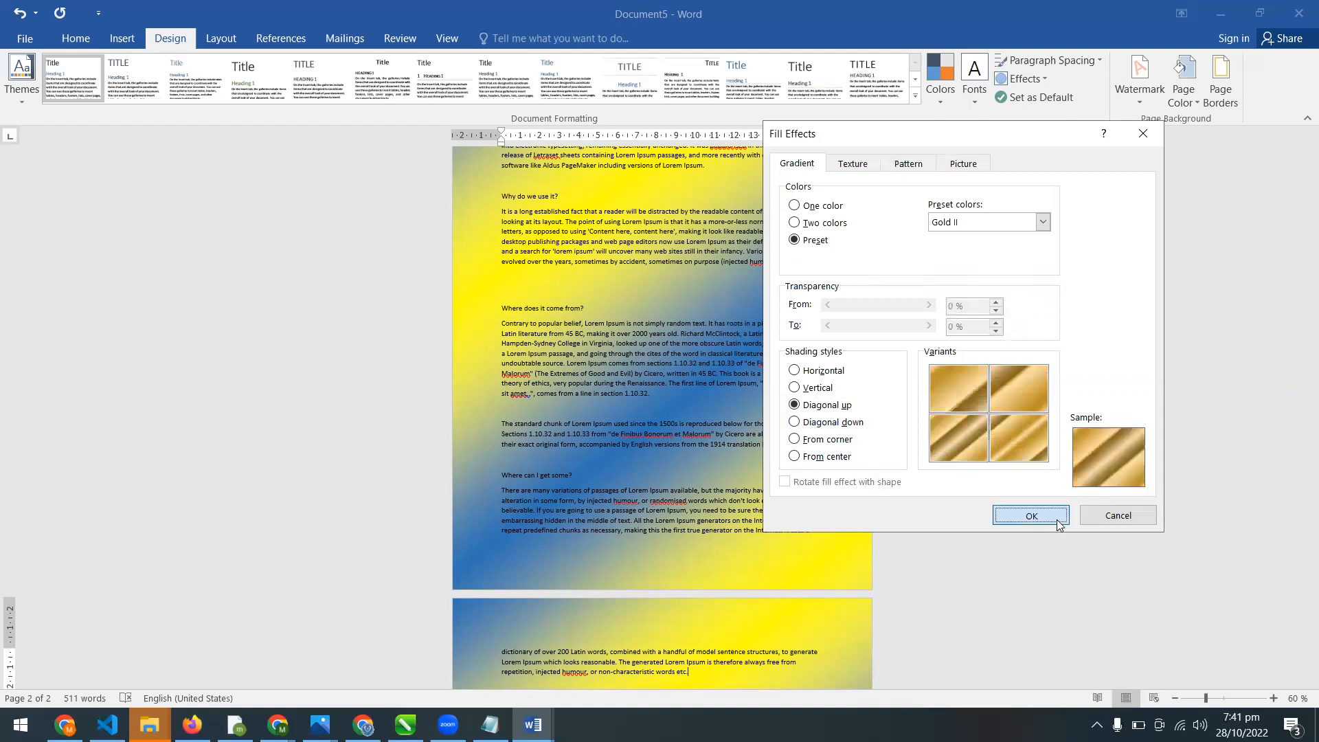
{"action": "left_click", "coordinate": [1031, 516]}
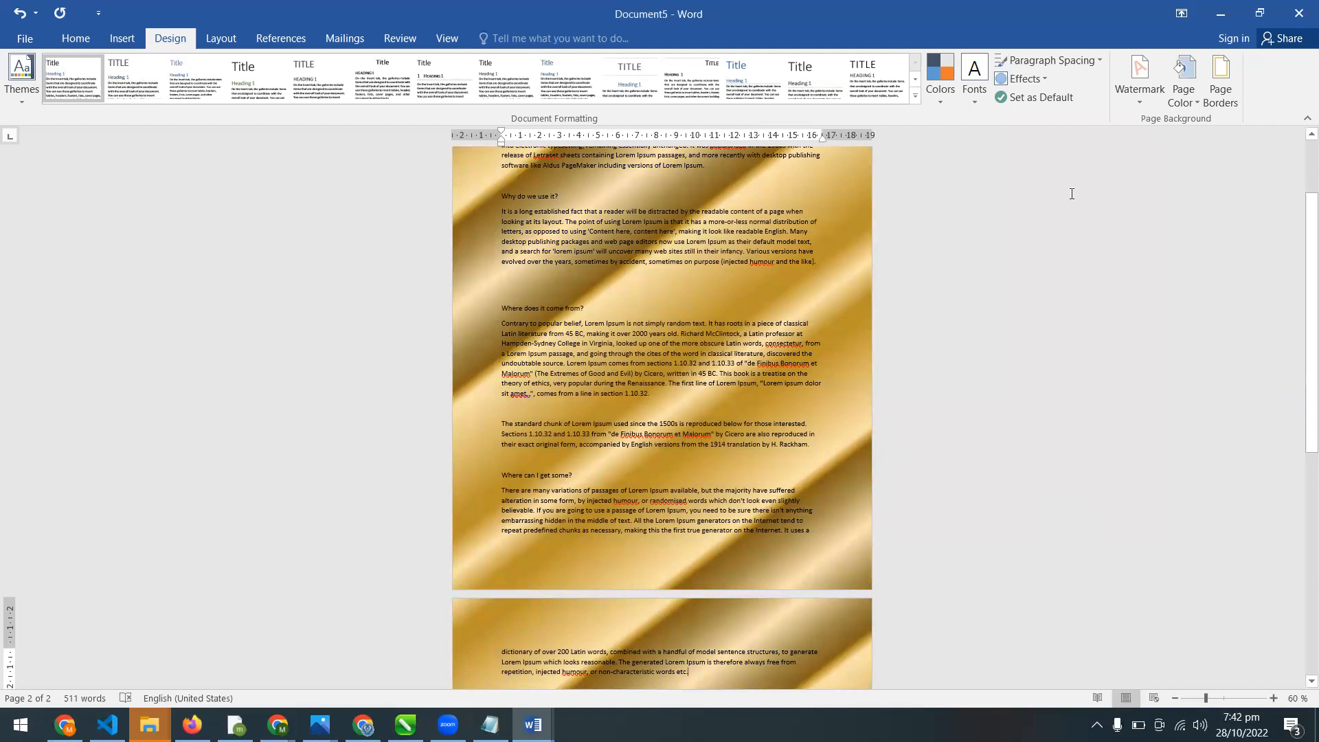
Add a Box page border with the default line to the whole document.
{"action": "left_click", "coordinate": [1221, 86]}
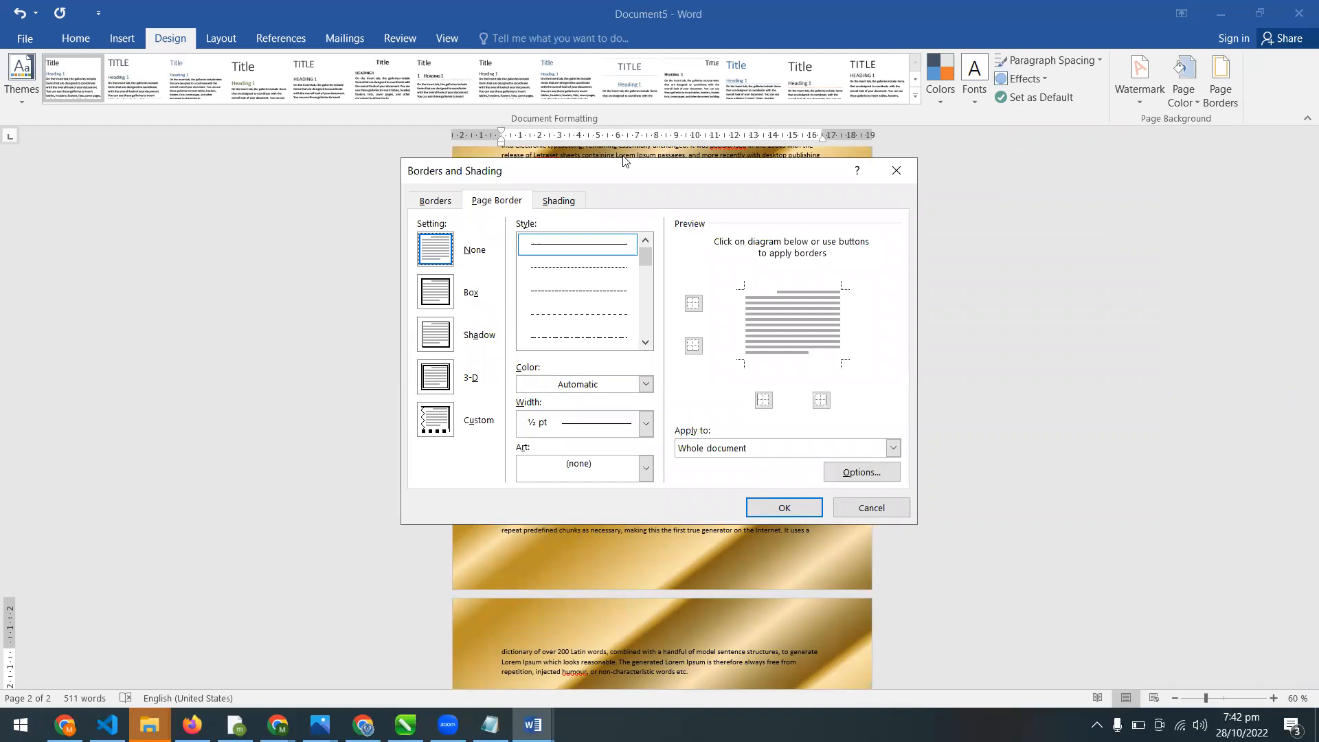
{"action": "left_click_drag", "start_coordinate": [616, 172], "coordinate": [1013, 253]}
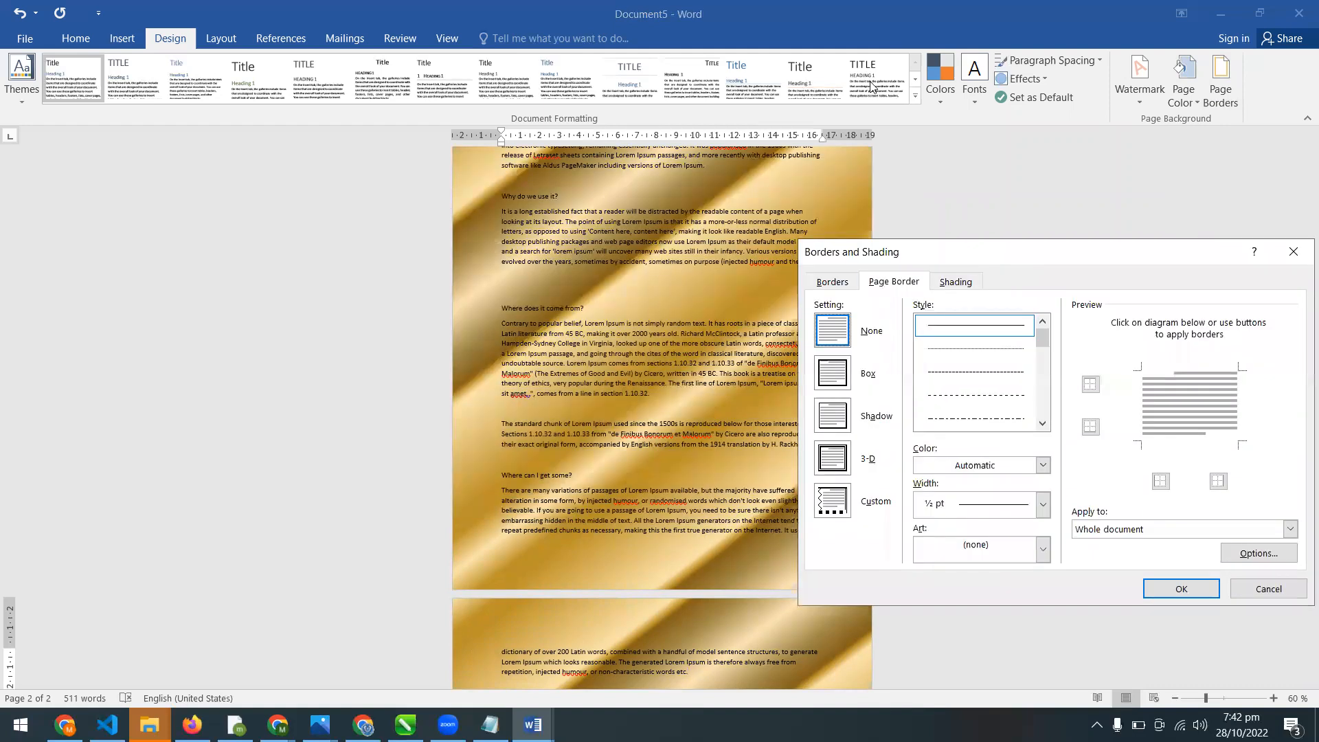
{"action": "left_click", "coordinate": [832, 374]}
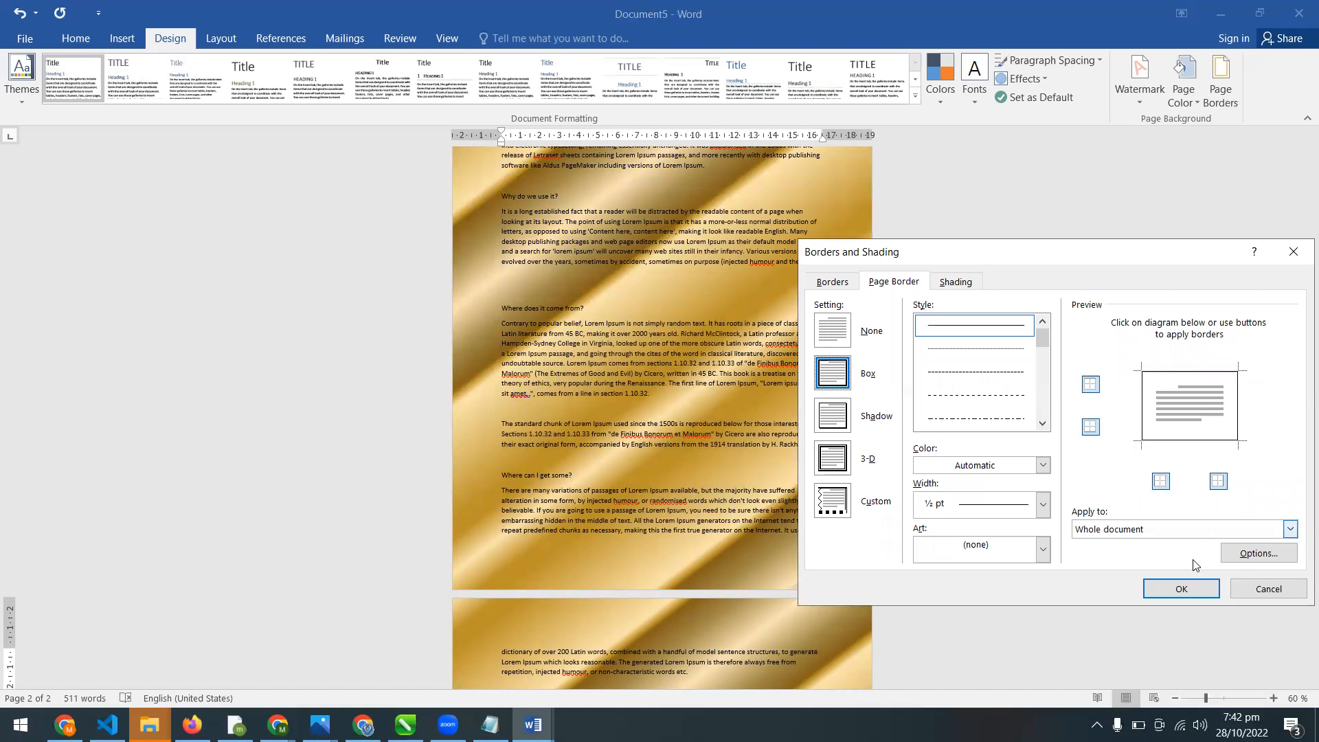
{"action": "left_click", "coordinate": [1179, 587]}
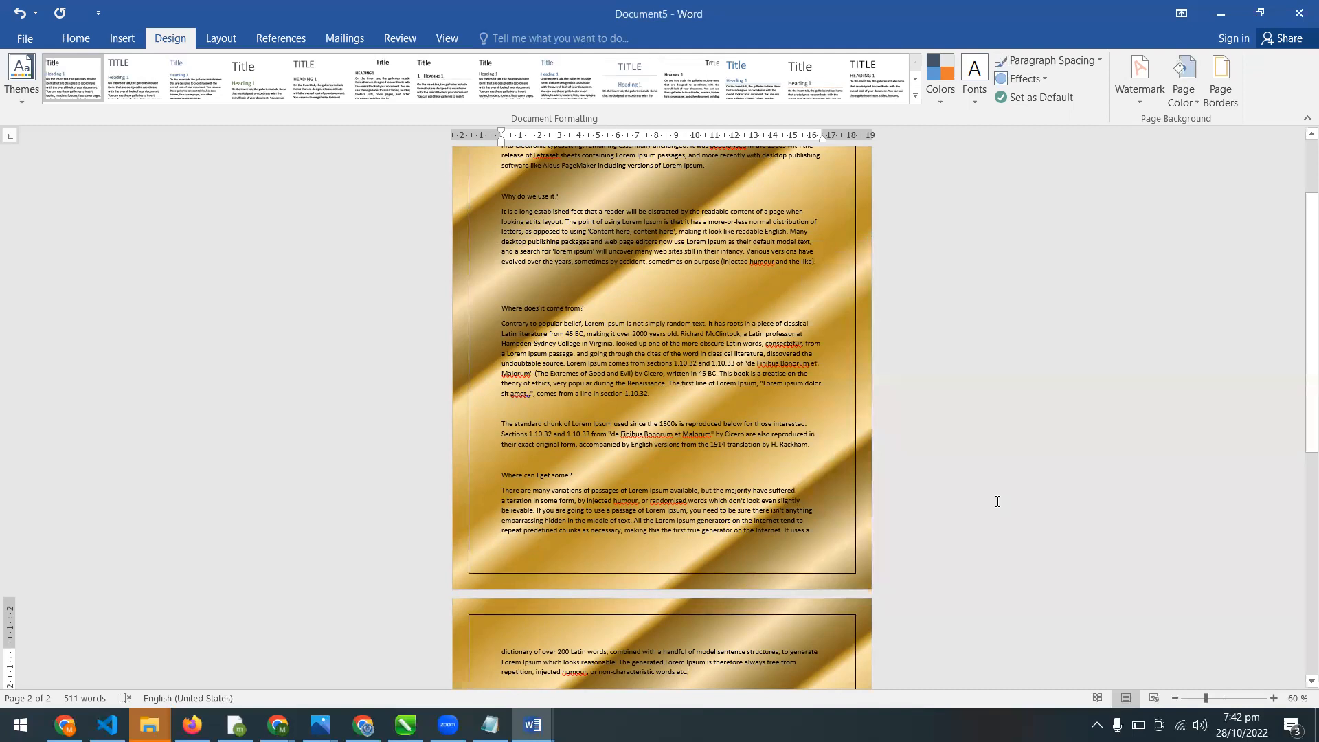
Reopen the page border settings and choose a double line style with a thick outer and a thin inner line.
{"action": "left_click", "coordinate": [1221, 77]}
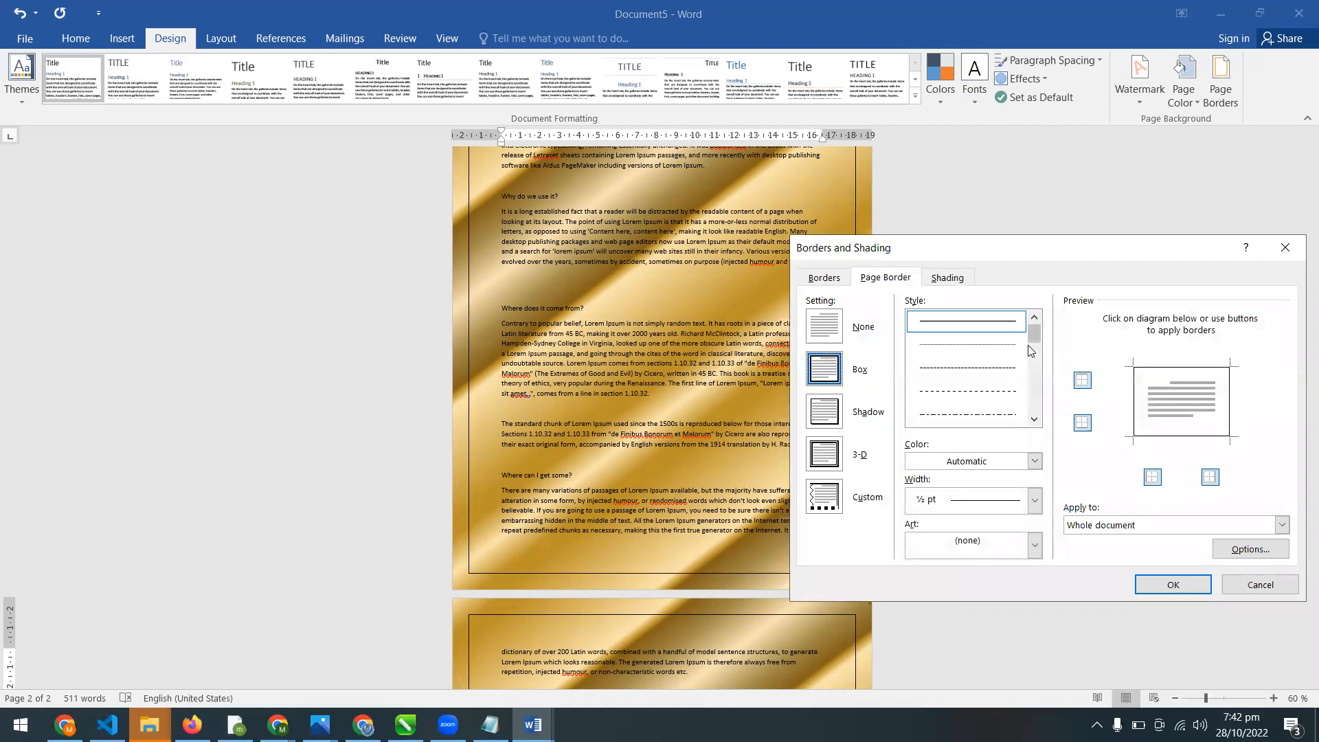
{"action": "left_click_drag", "start_coordinate": [1036, 332], "coordinate": [1044, 374]}
{"action": "left_click", "coordinate": [980, 399]}
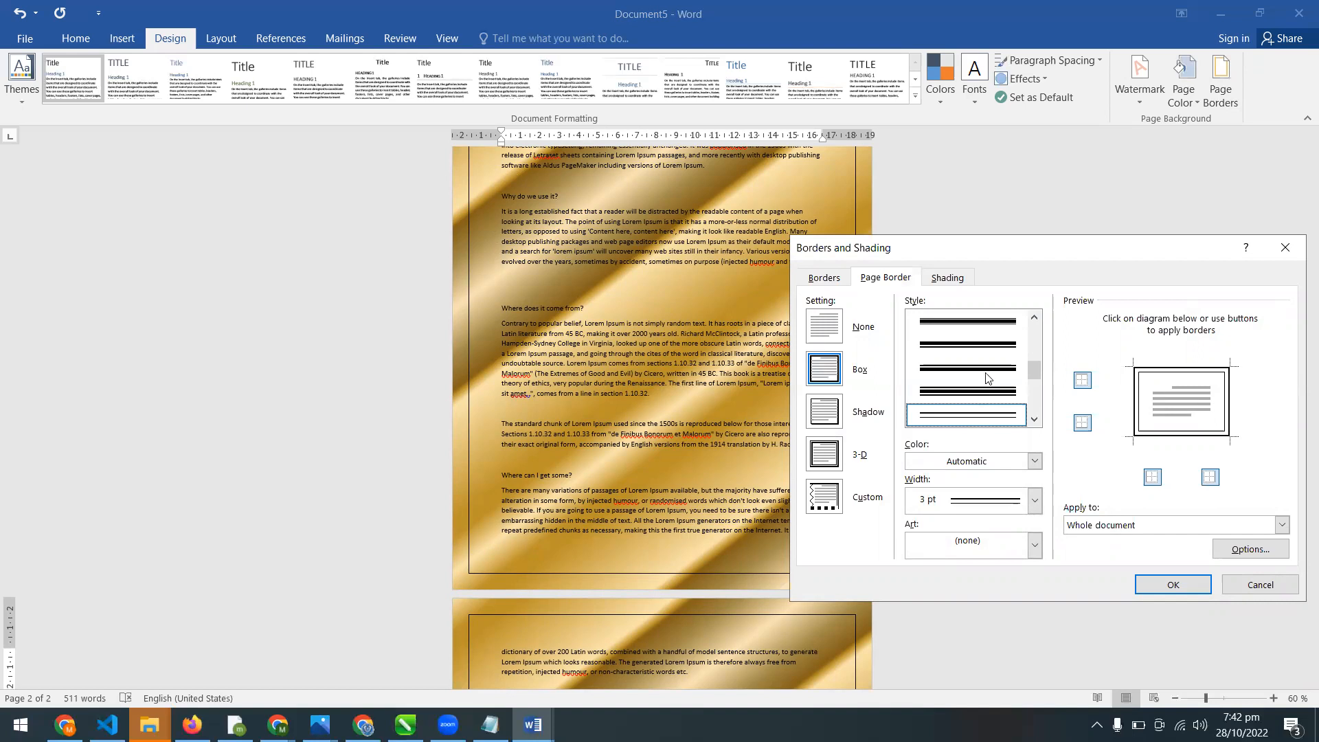
{"action": "left_click", "coordinate": [998, 349]}
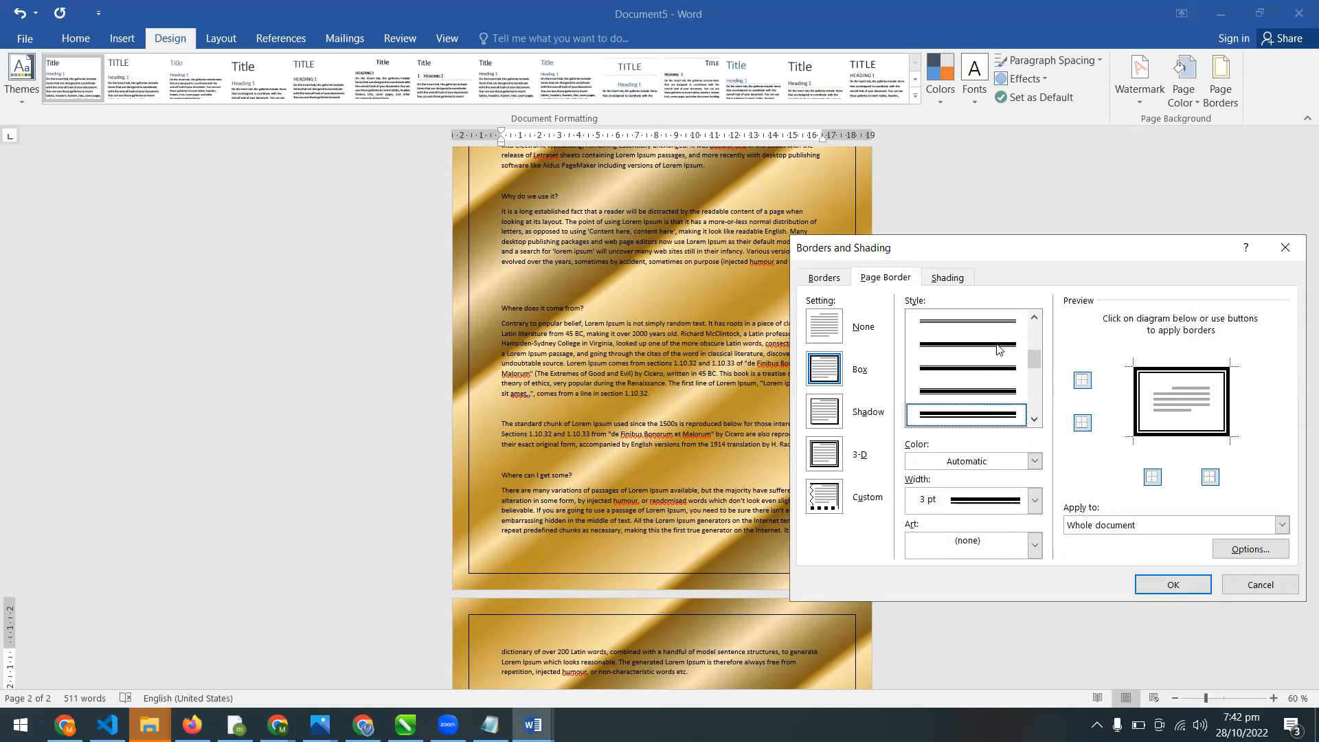
Set the page border to a dark blue theme color and 6 pt width, and apply it.
{"action": "left_click", "coordinate": [1034, 462]}
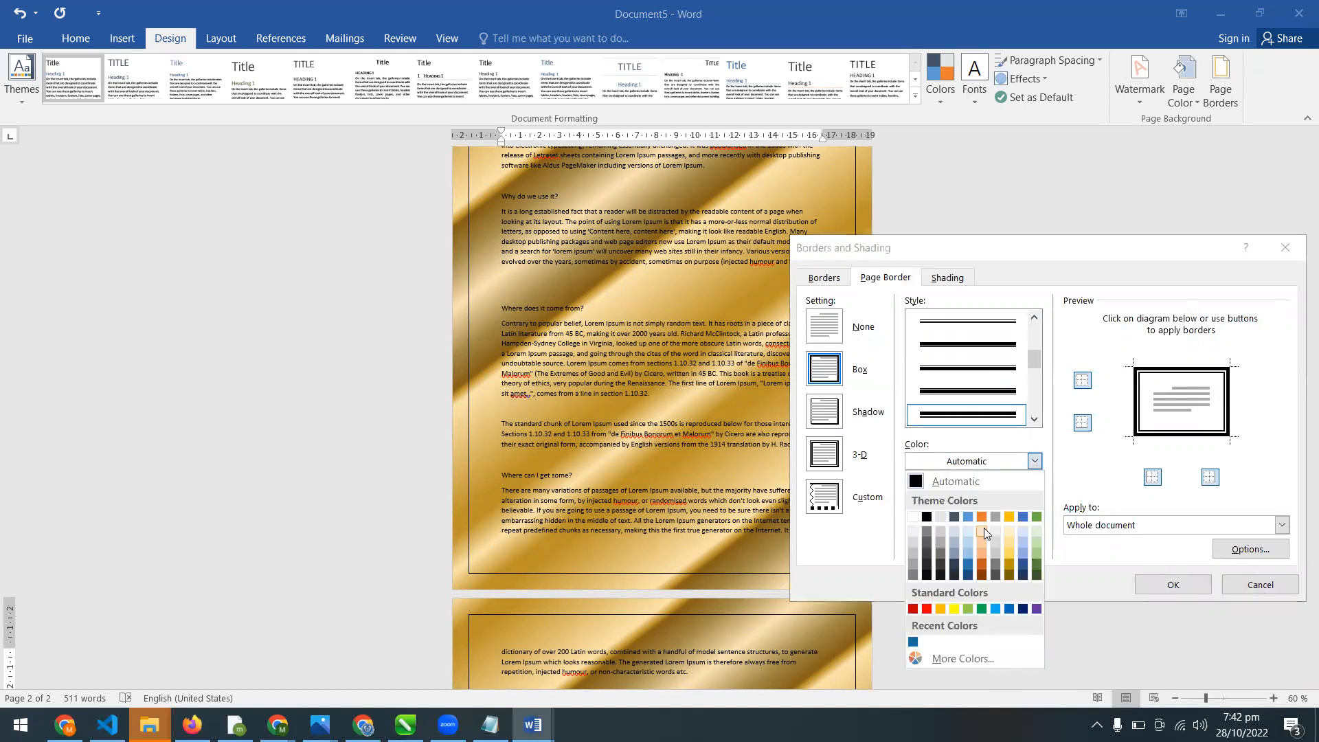
{"action": "left_click", "coordinate": [1022, 575]}
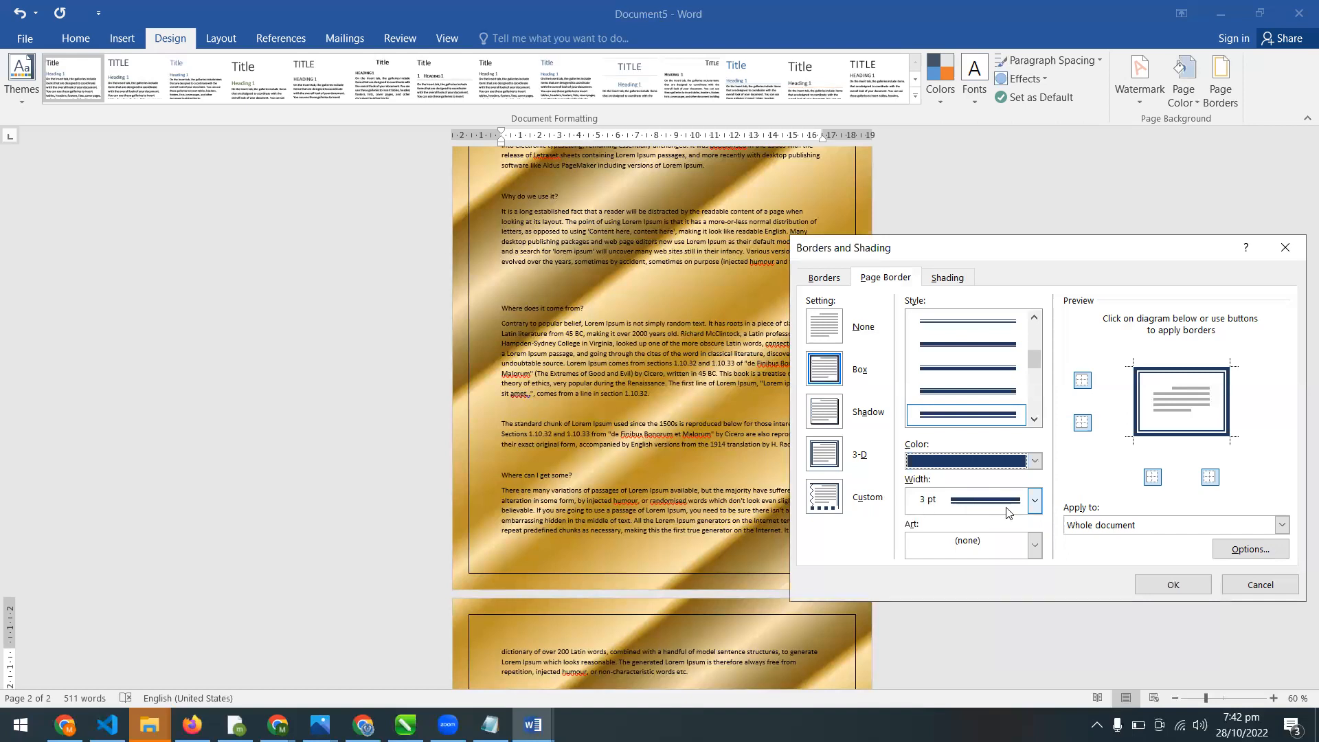
{"action": "left_click", "coordinate": [1034, 500]}
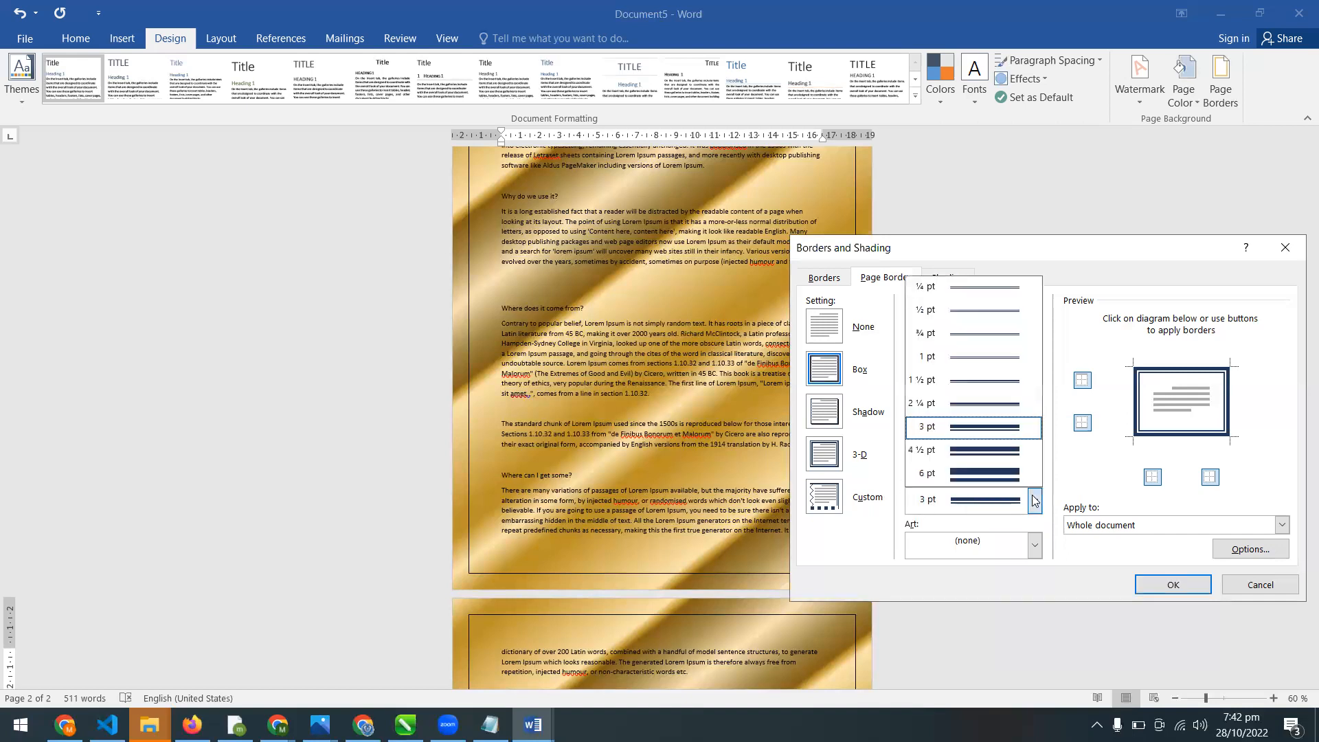
{"action": "left_click", "coordinate": [996, 475]}
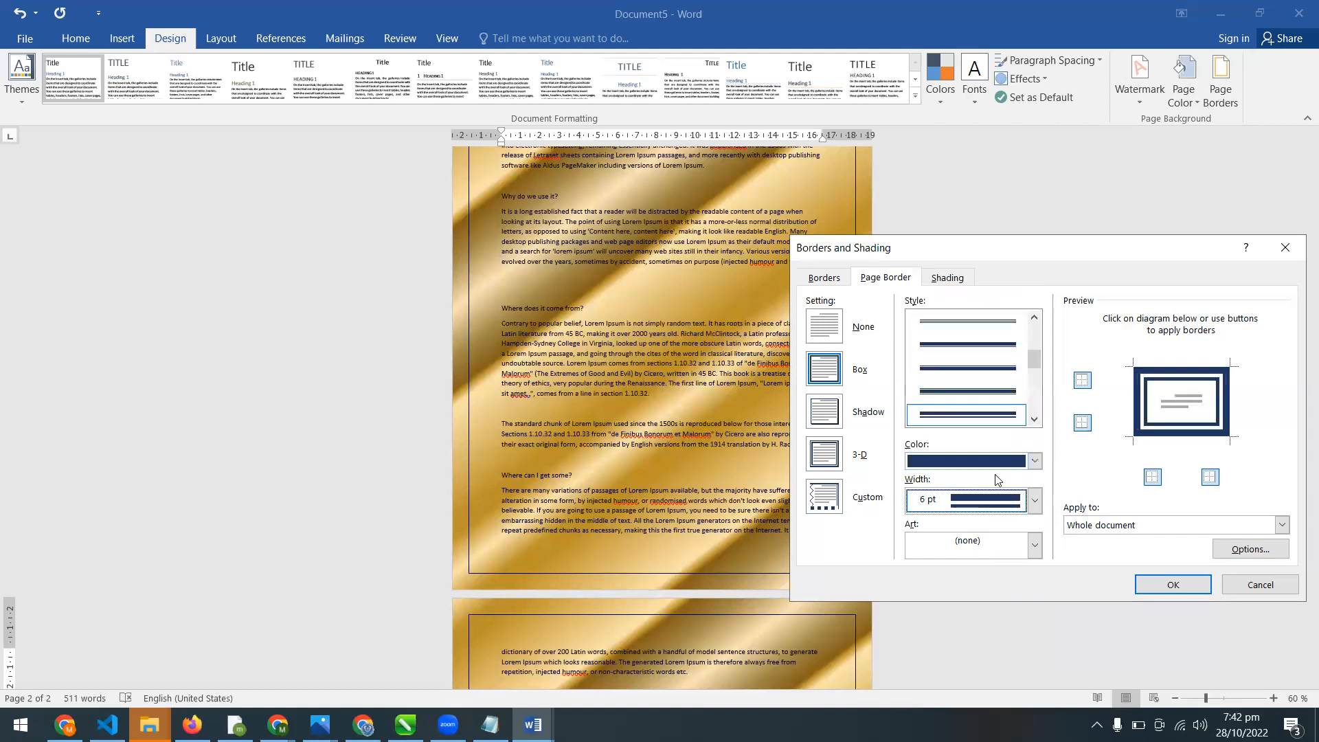
{"action": "left_click", "coordinate": [1172, 585]}
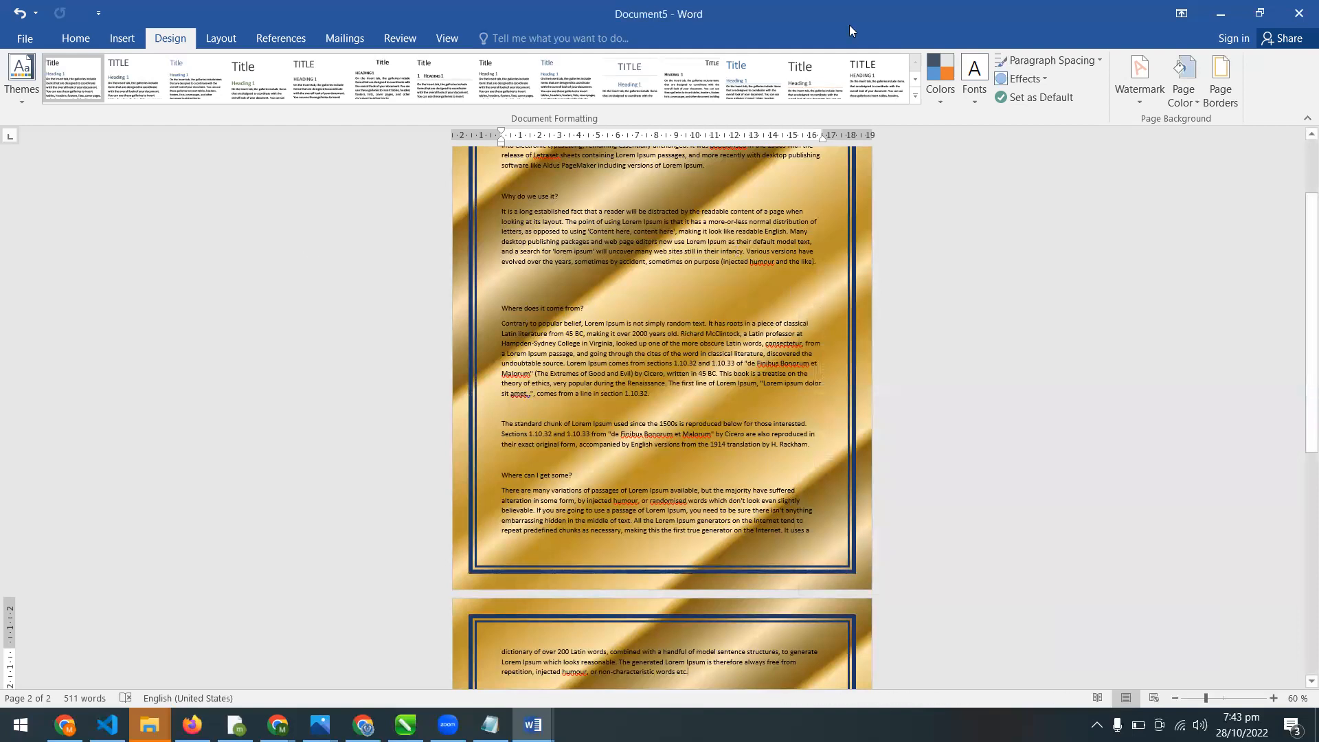
Change the page border setting from Box to Shadow and apply it to the whole document.
{"action": "left_click", "coordinate": [1221, 88]}
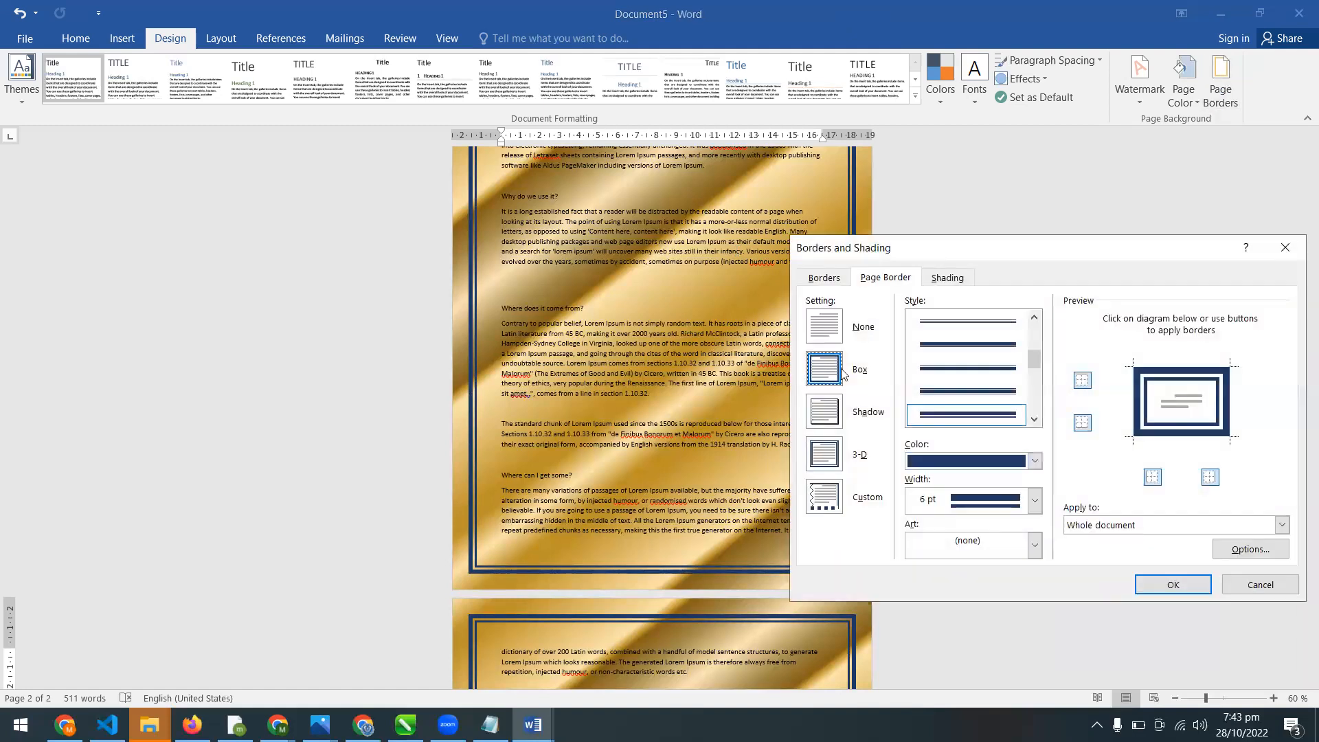
{"action": "left_click", "coordinate": [819, 417]}
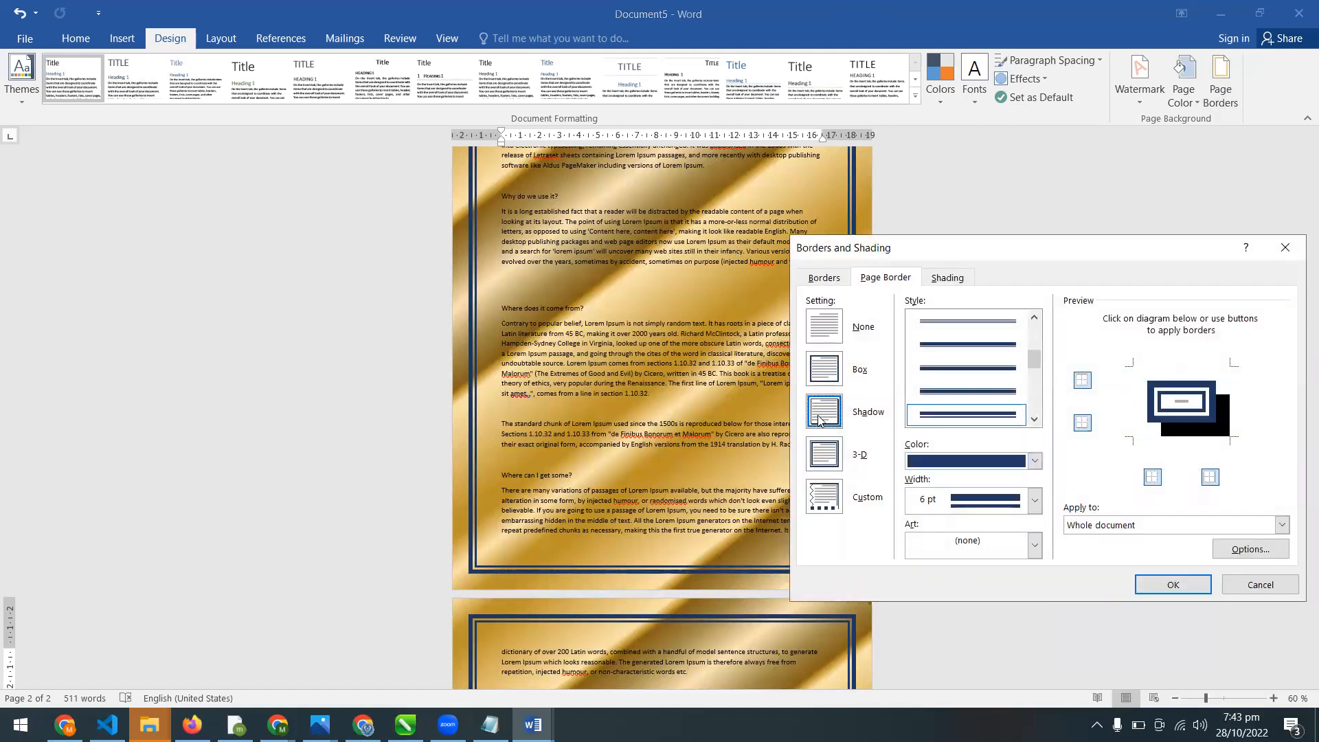
{"action": "left_click", "coordinate": [1172, 585]}
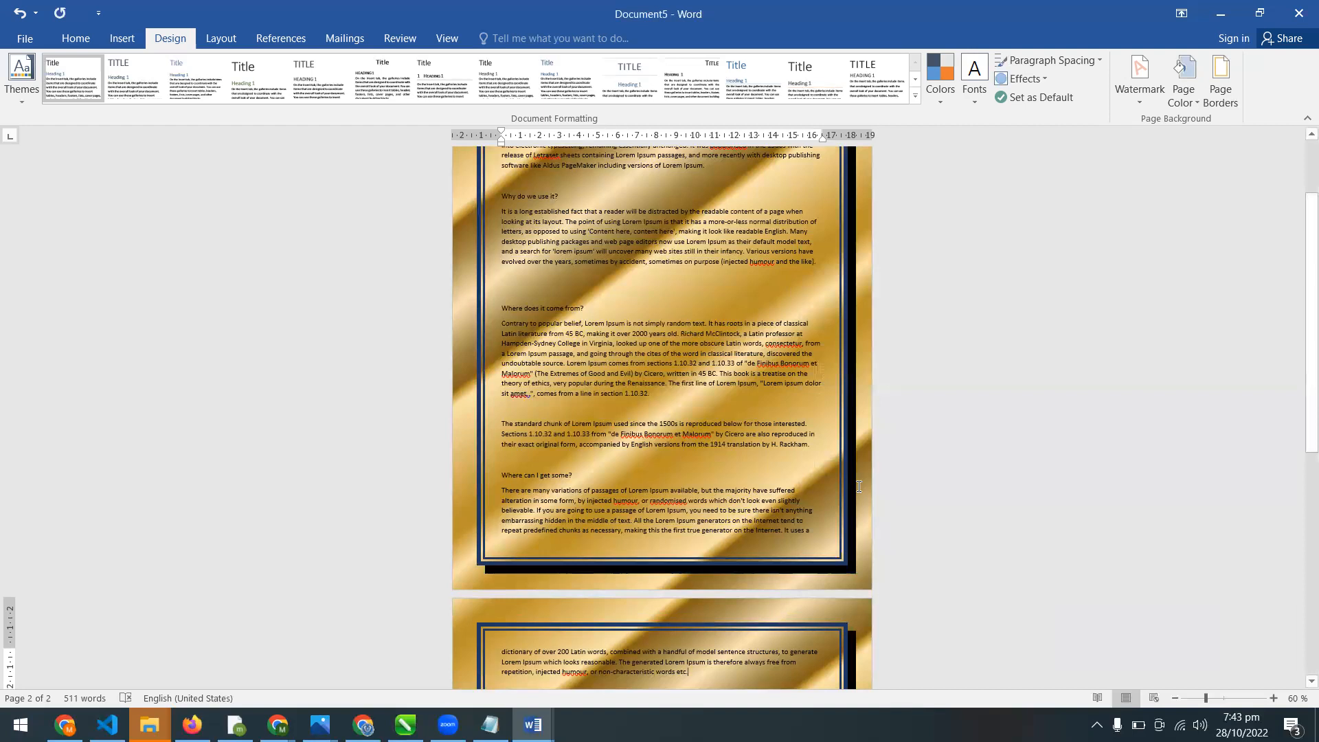
{"action": "left_click", "coordinate": [1136, 86]}
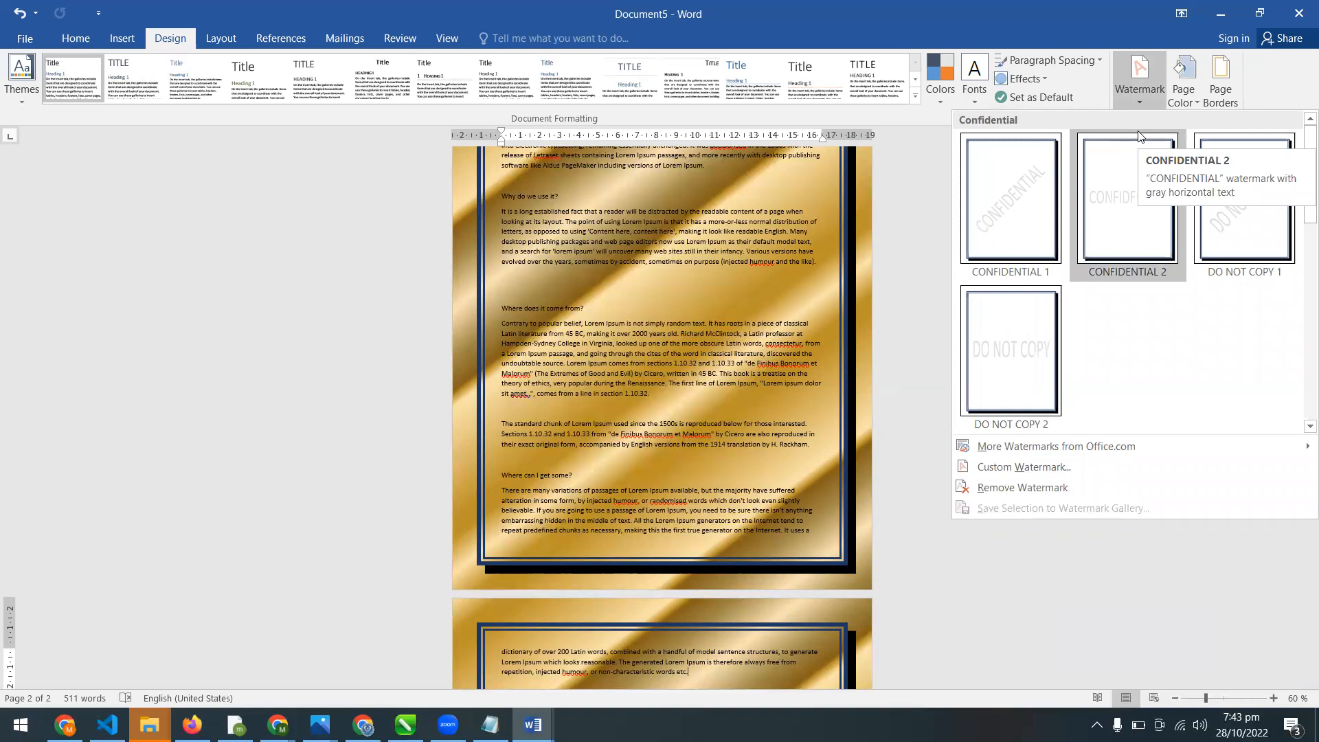
{"action": "scroll", "coordinate": [1138, 135], "scroll_direction": "down", "scroll_amount": 2}
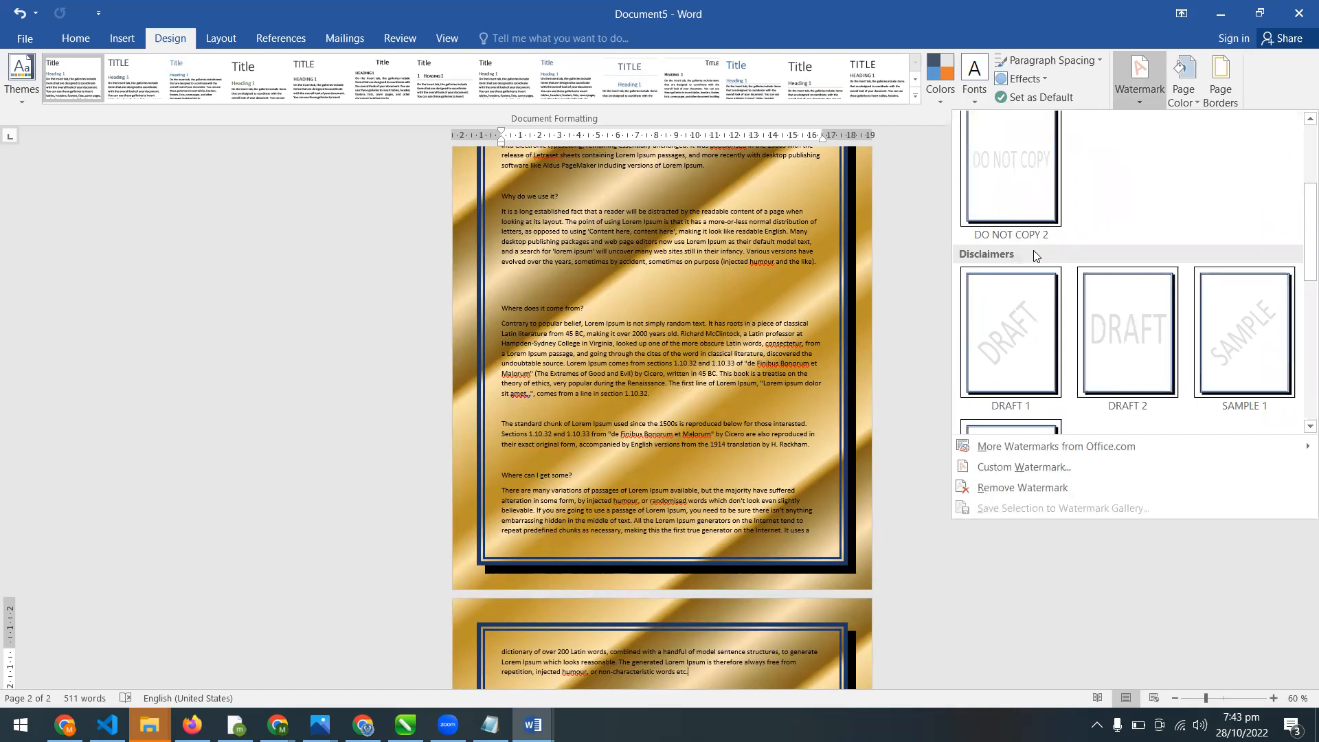
Replace the line page border with a dense patterned Art border and apply it to the whole document.
{"action": "left_click", "coordinate": [1222, 96]}
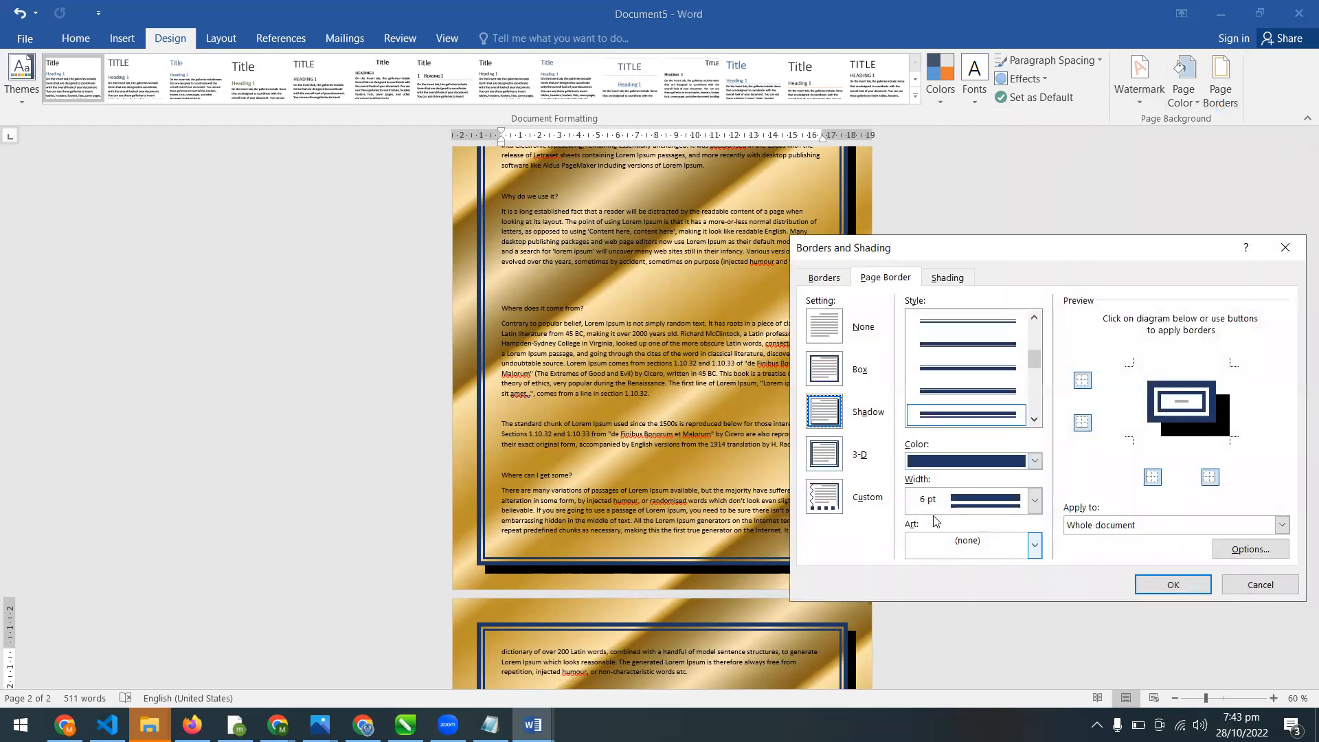
{"action": "left_click", "coordinate": [830, 462]}
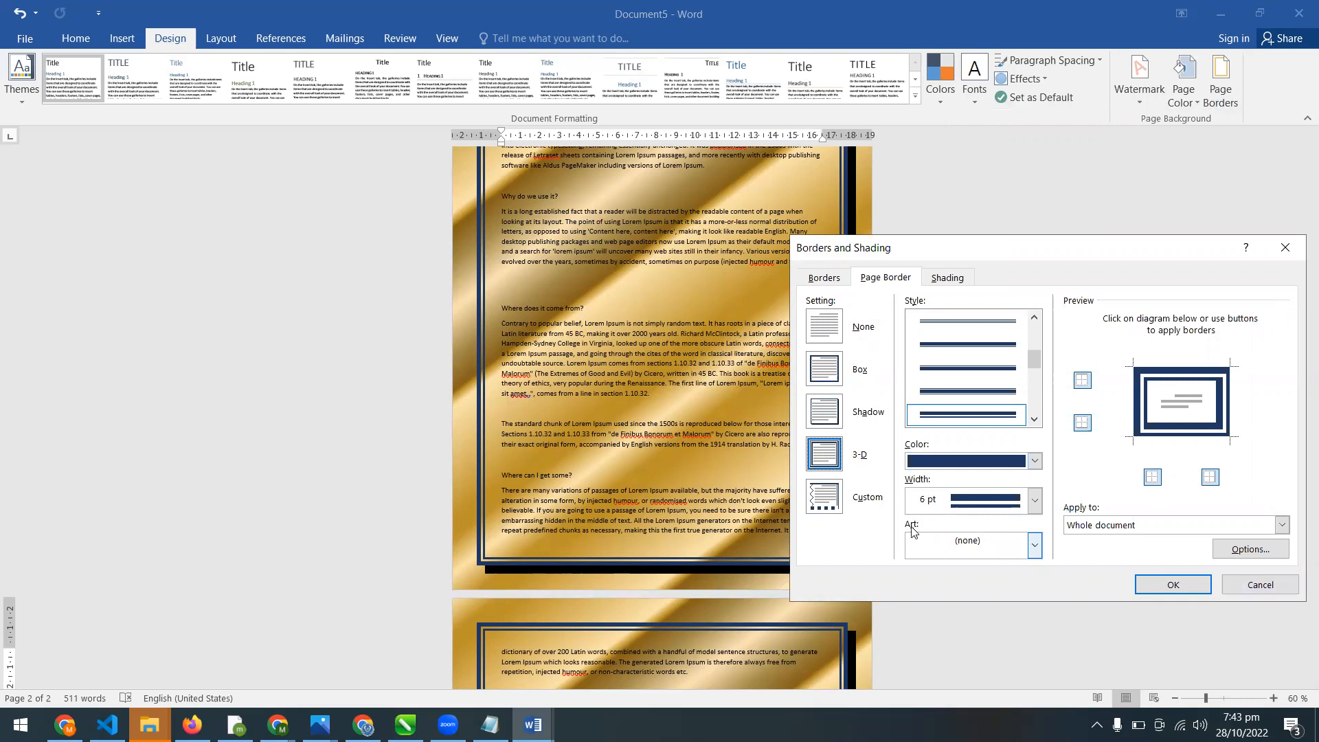
{"action": "left_click", "coordinate": [1023, 547]}
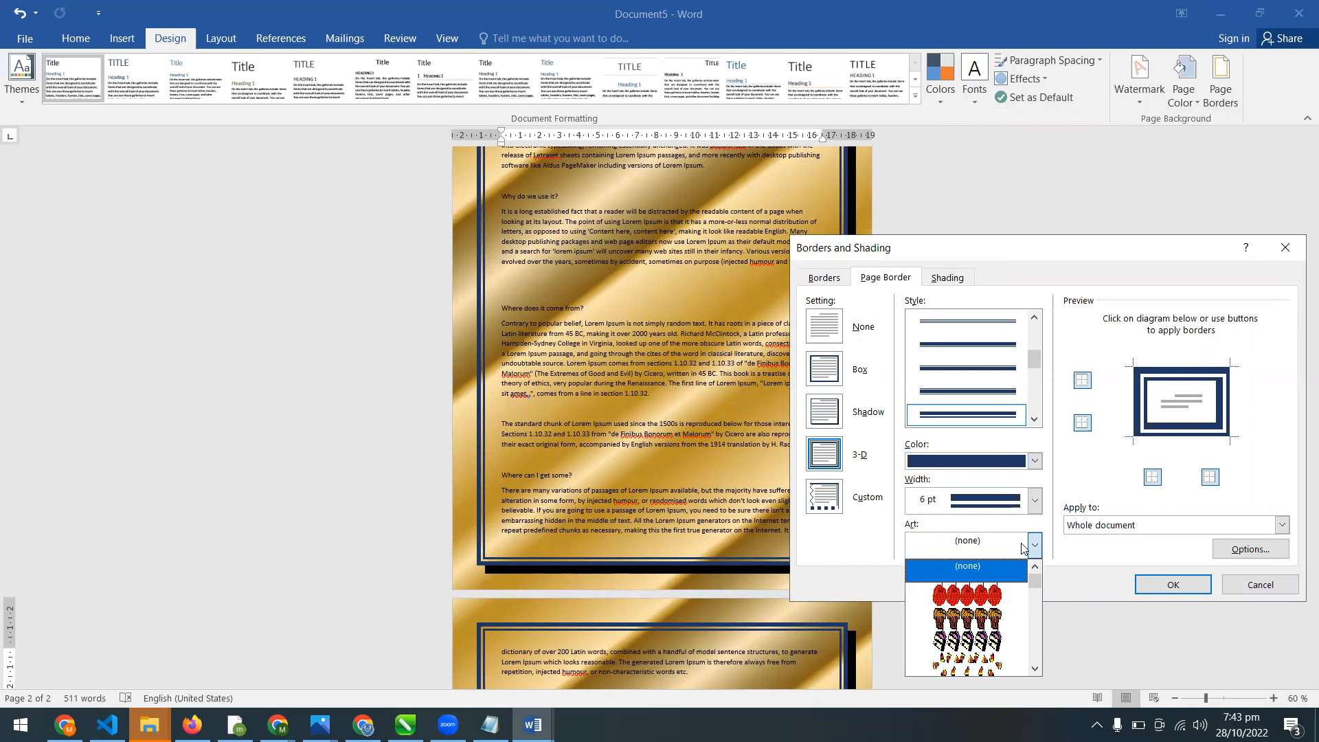
{"action": "left_click_drag", "start_coordinate": [1034, 582], "coordinate": [1042, 640]}
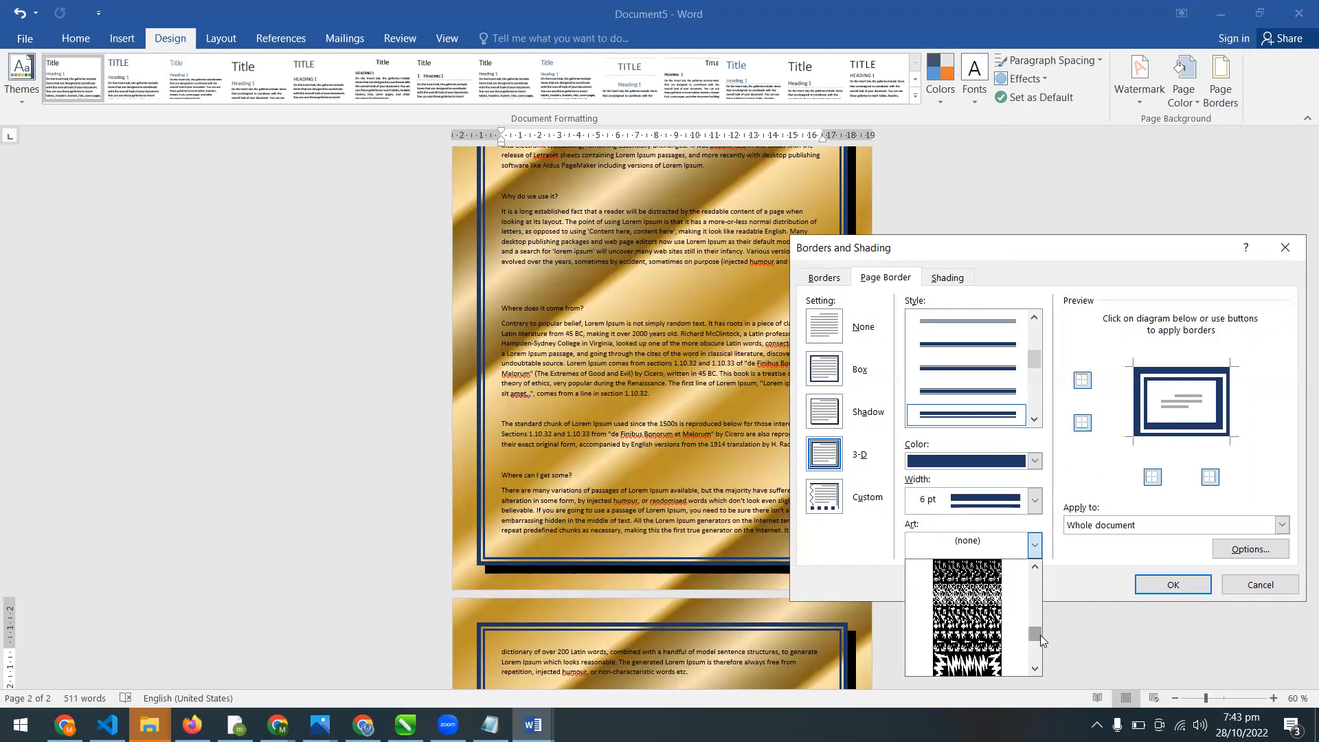
{"action": "left_click", "coordinate": [977, 625]}
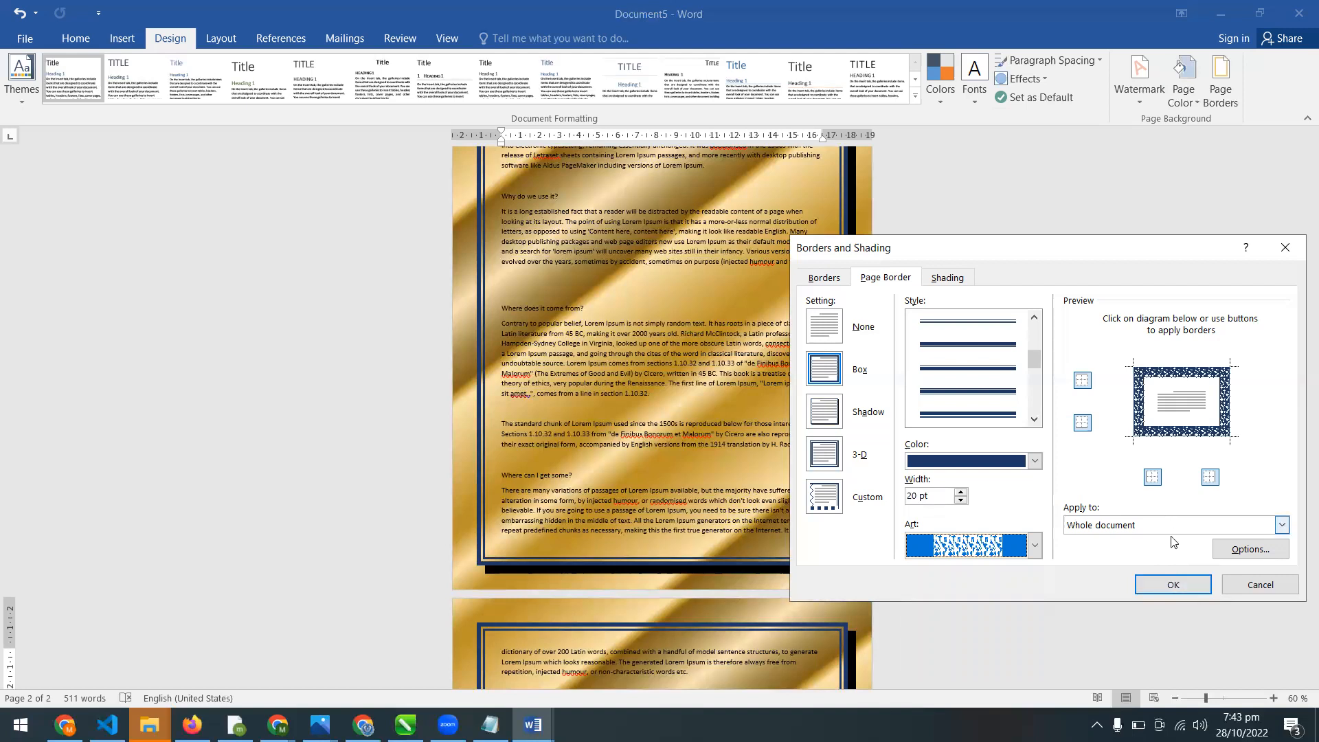
{"action": "left_click", "coordinate": [1173, 583]}
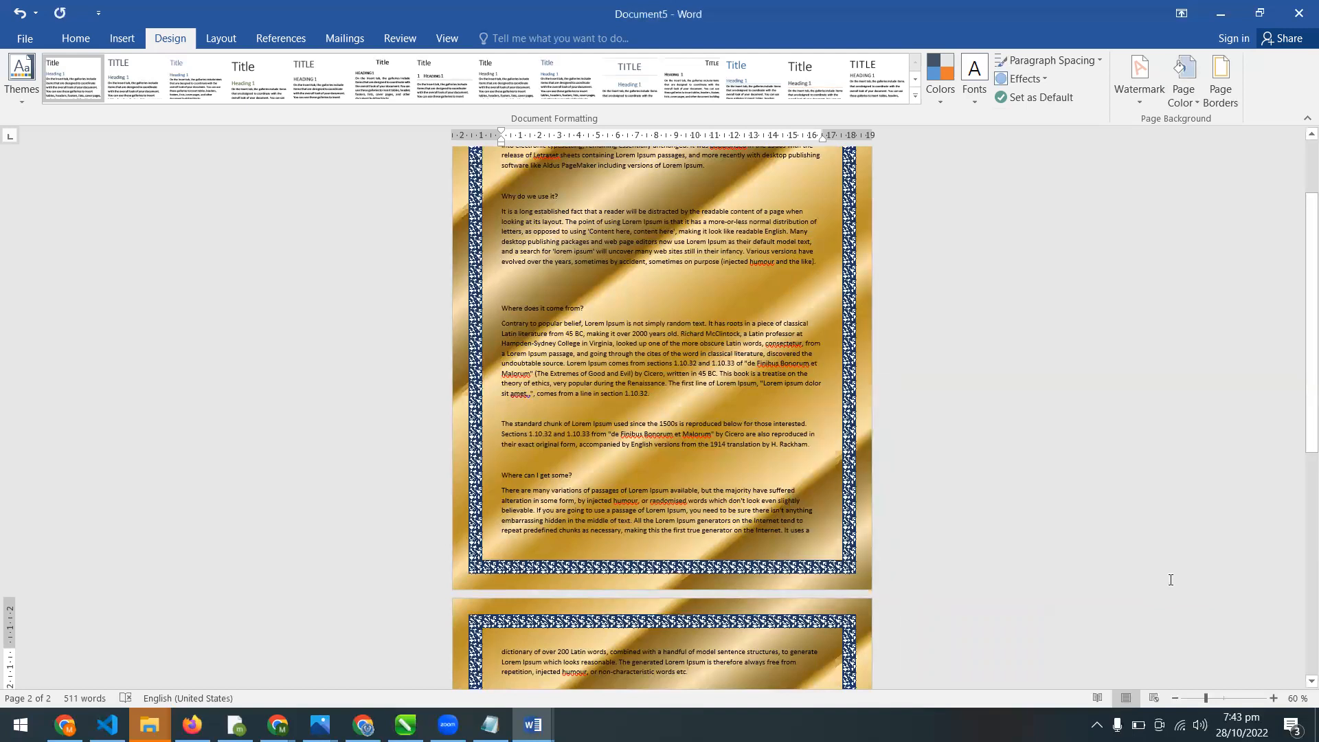
{"action": "scroll", "coordinate": [1170, 580], "scroll_direction": "up", "scroll_amount": 1}
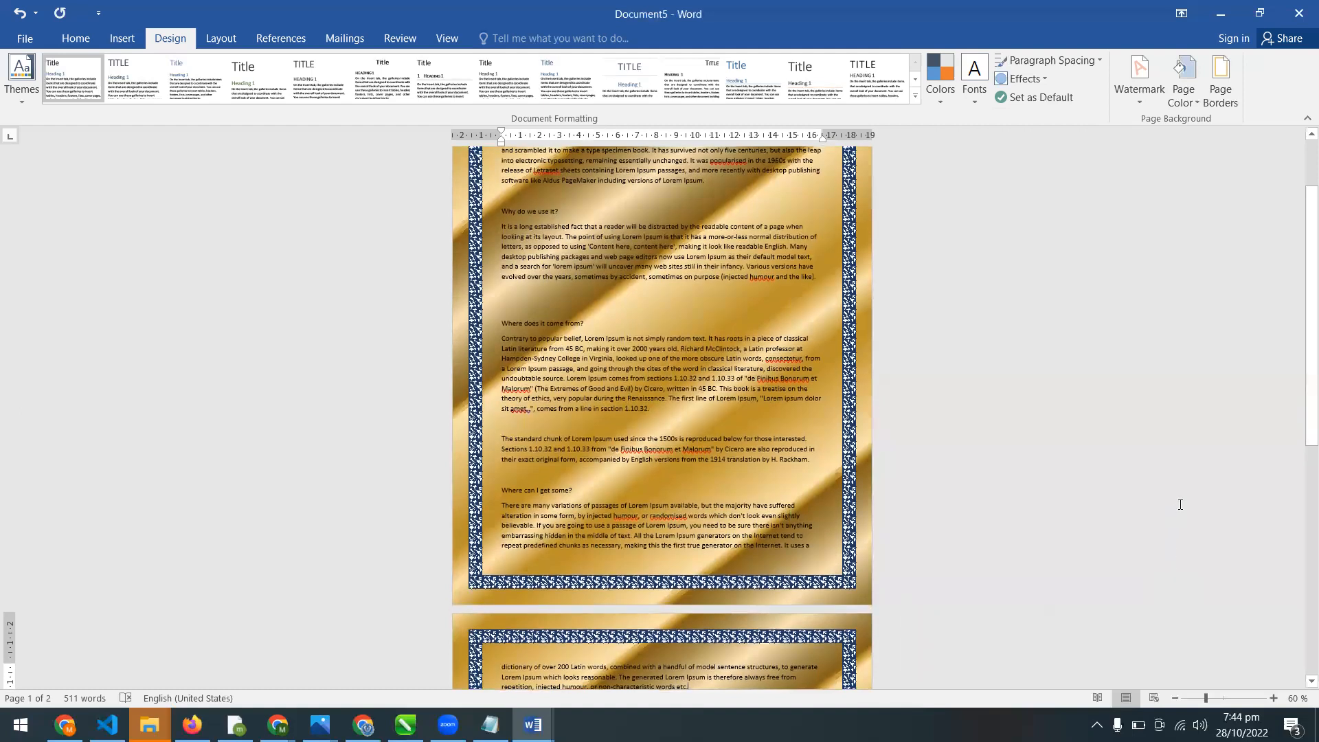
{"action": "scroll", "coordinate": [1180, 502], "scroll_direction": "up", "scroll_amount": 2}
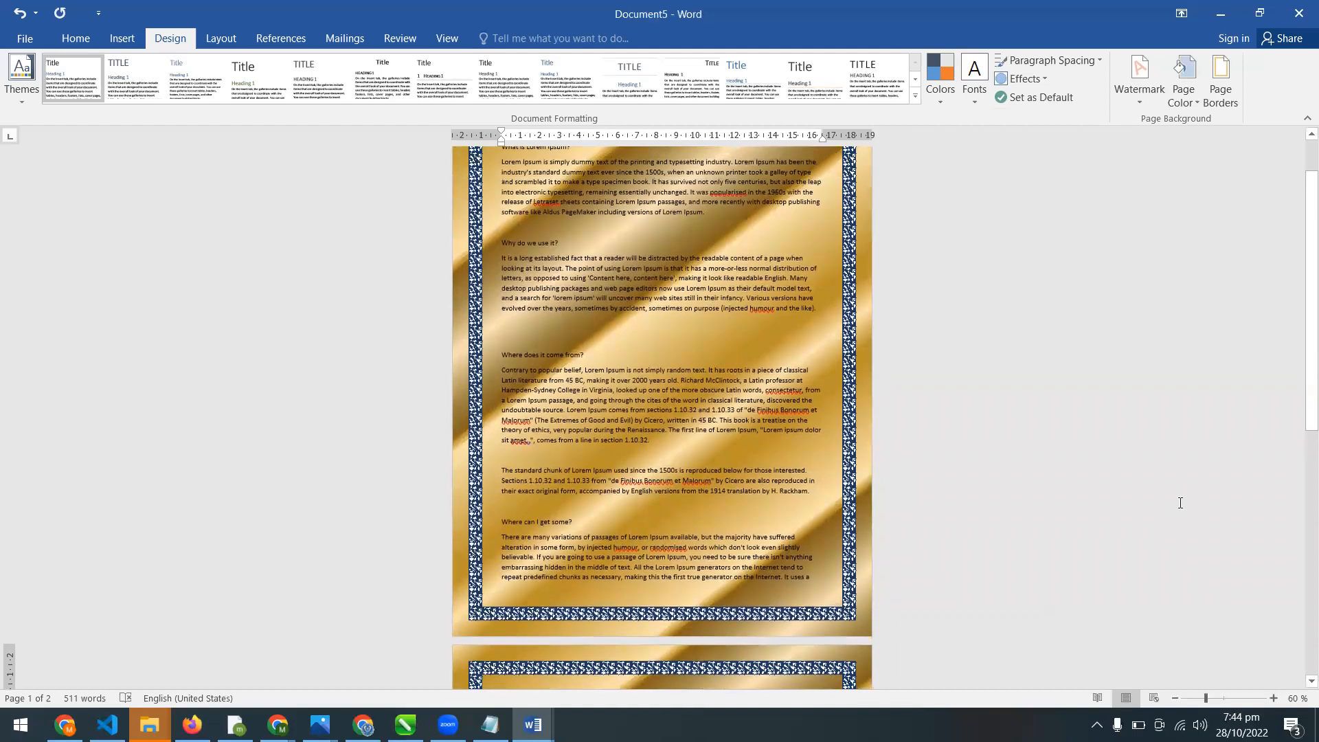
{"action": "scroll", "coordinate": [1180, 502], "scroll_direction": "down", "scroll_amount": 1}
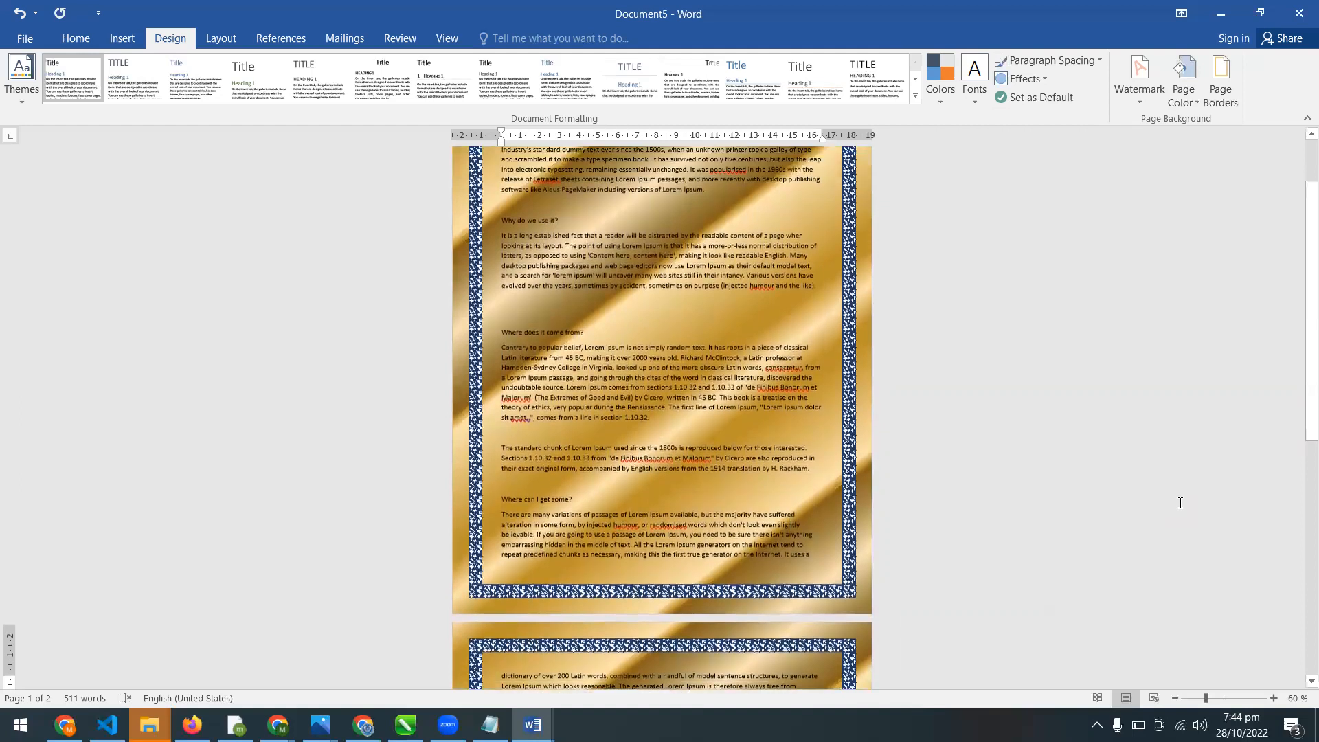
{"action": "scroll", "coordinate": [1180, 502], "scroll_direction": "down", "scroll_amount": 3}
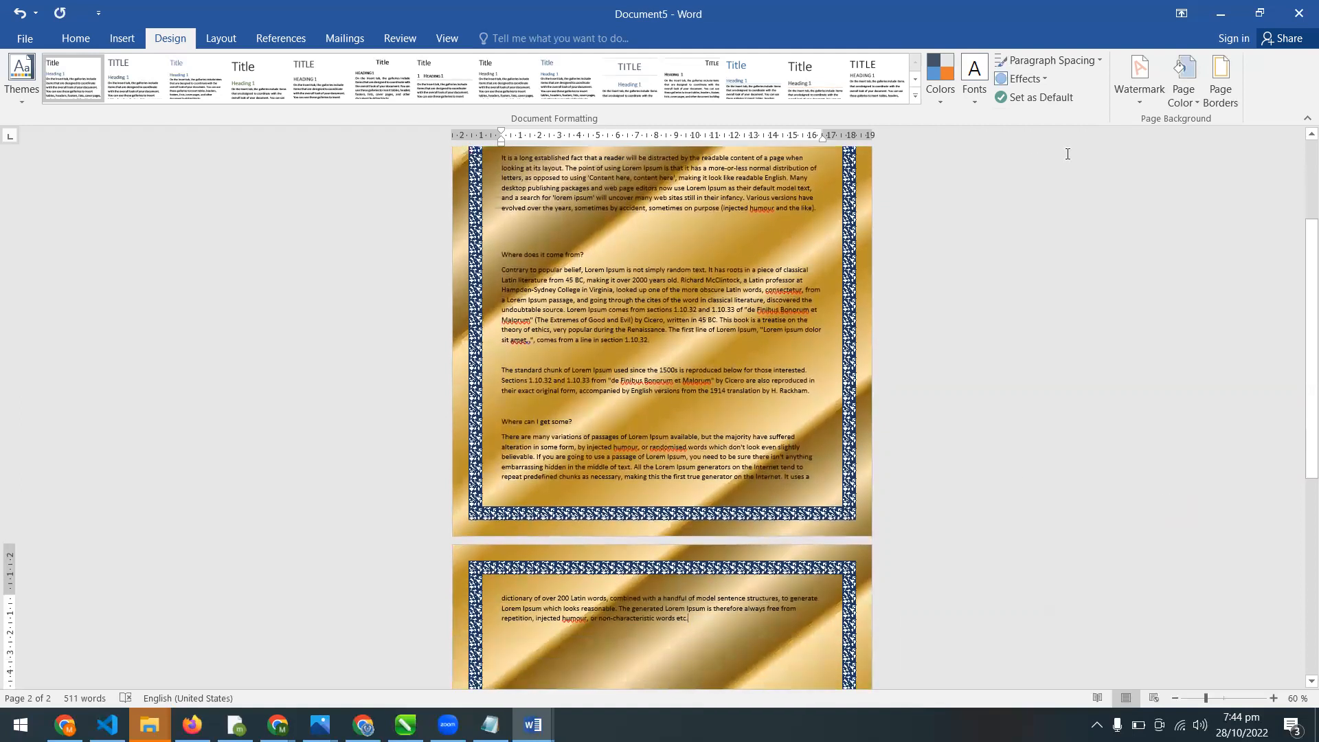
Change the page border to a different, lighter Art pattern in the orange theme color and apply it to the whole document.
{"action": "left_click", "coordinate": [1220, 81]}
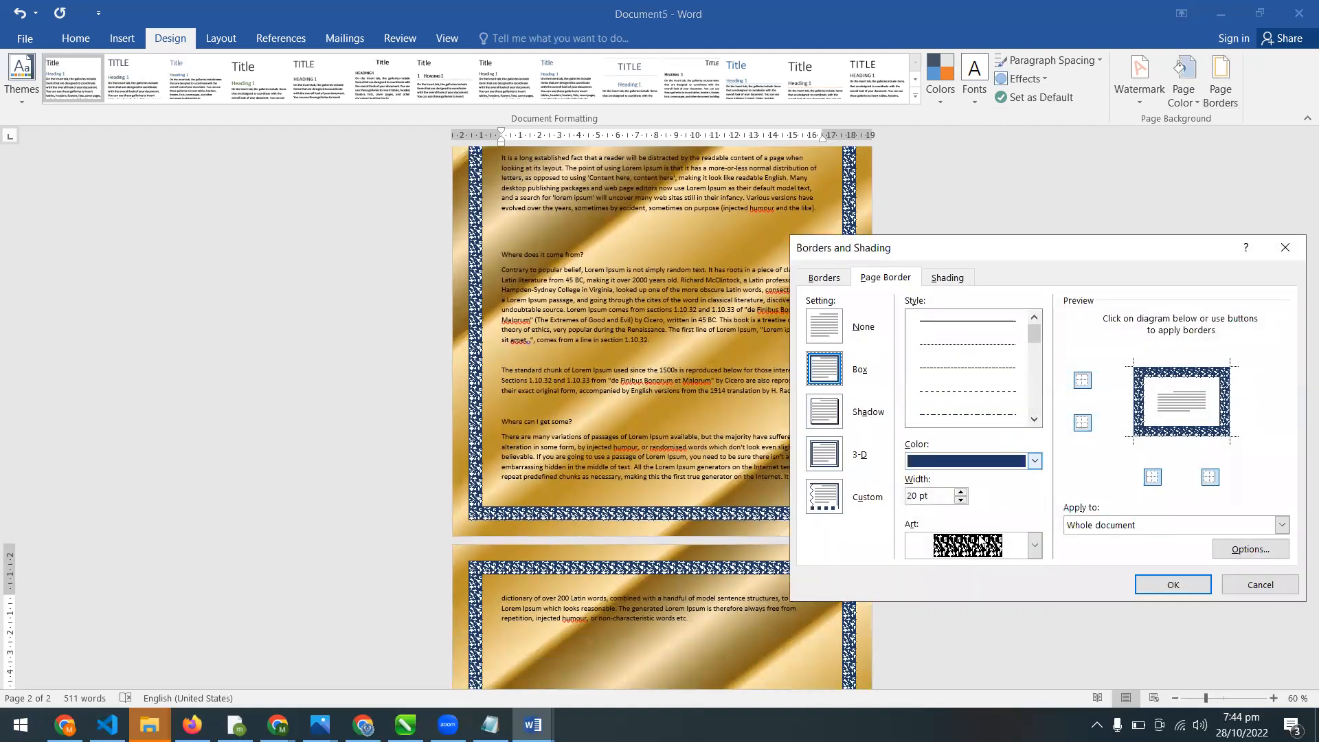
{"action": "left_click", "coordinate": [1034, 546]}
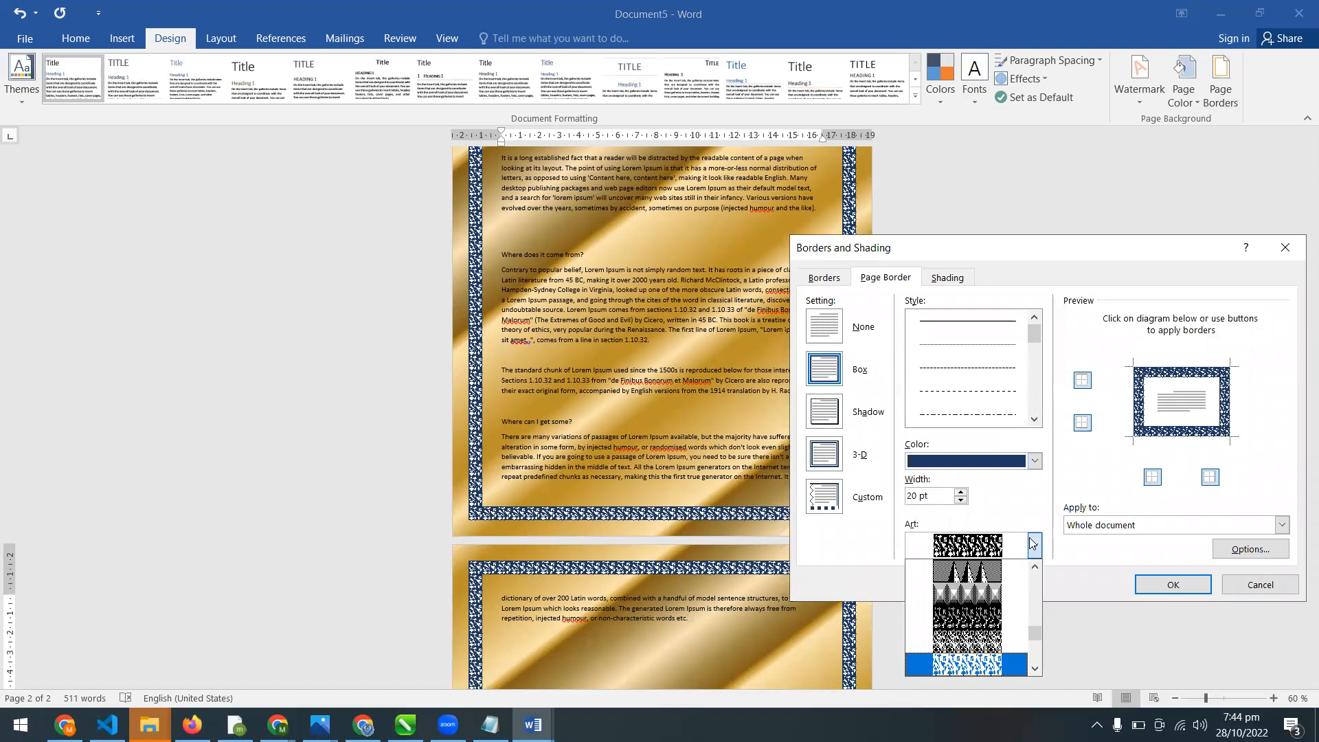
{"action": "left_click", "coordinate": [1035, 648]}
{"action": "left_click", "coordinate": [1035, 647]}
{"action": "left_click", "coordinate": [981, 619]}
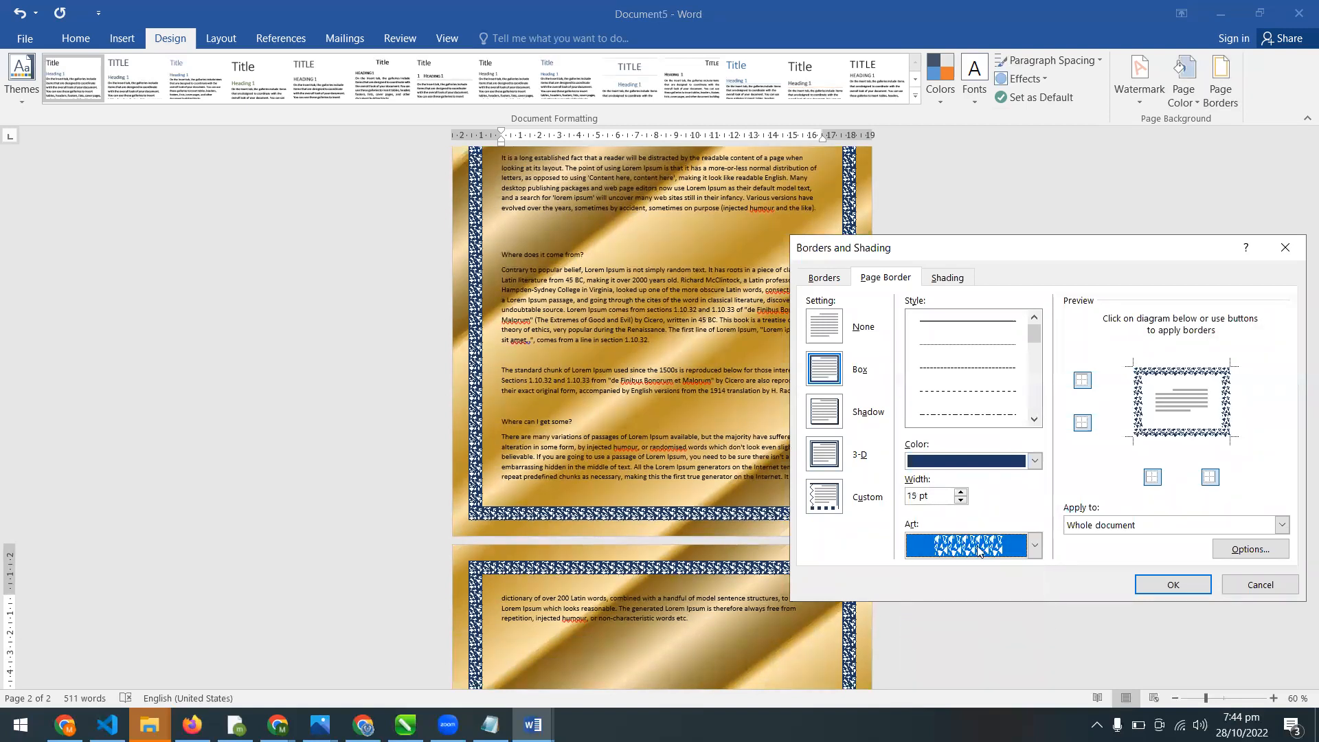
{"action": "left_click", "coordinate": [987, 468]}
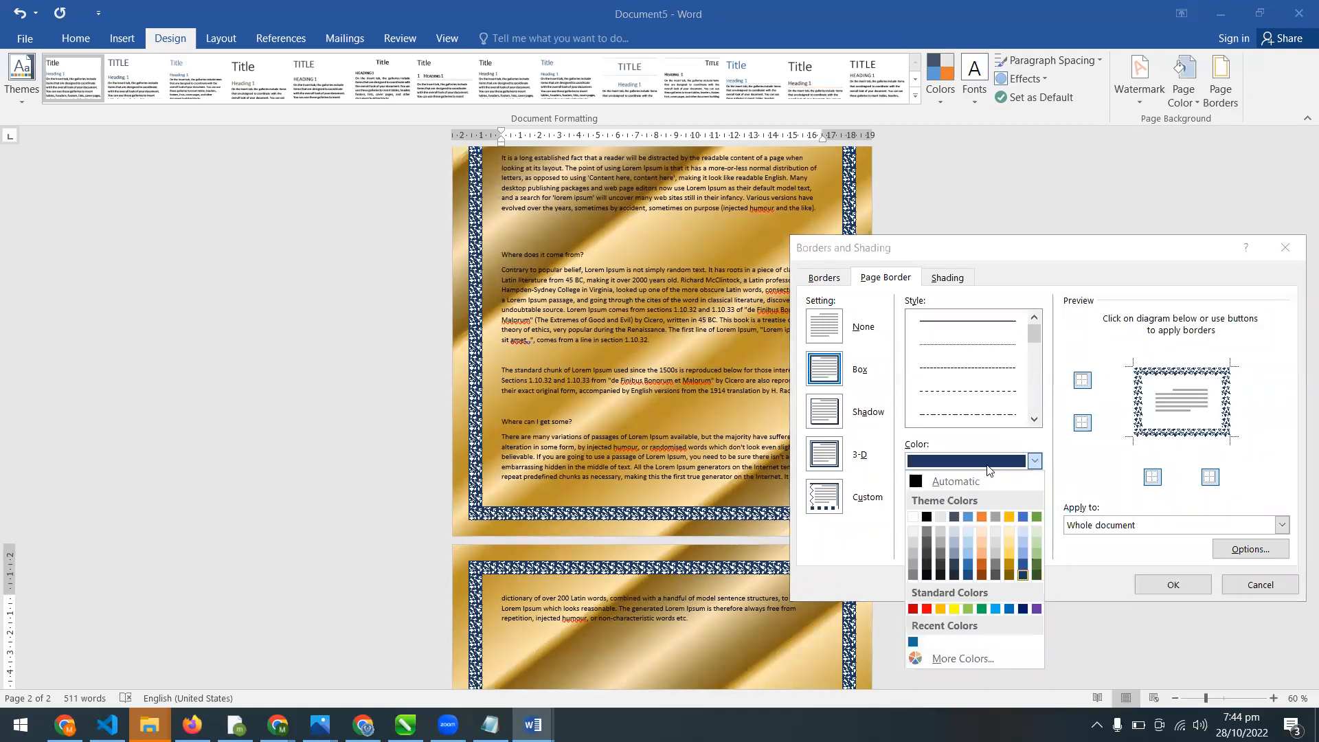
{"action": "left_click", "coordinate": [983, 521]}
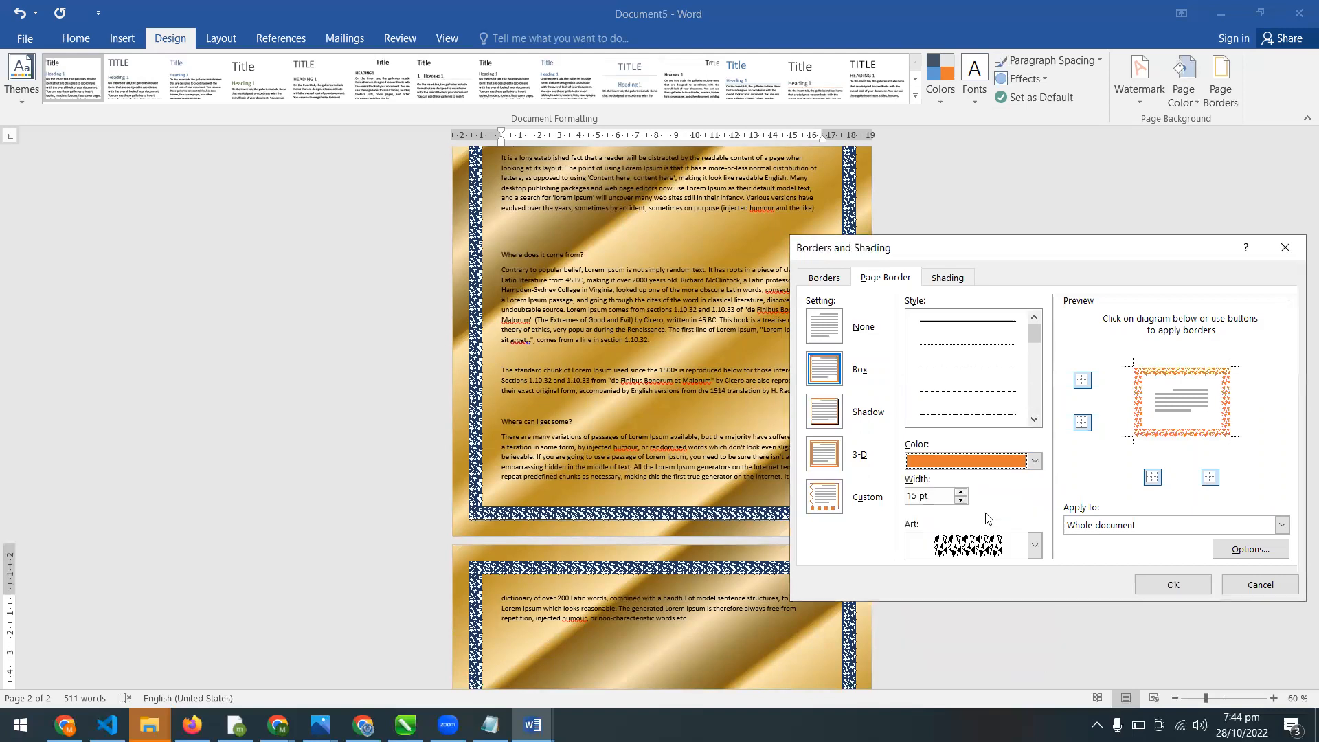
{"action": "left_click", "coordinate": [1164, 574]}
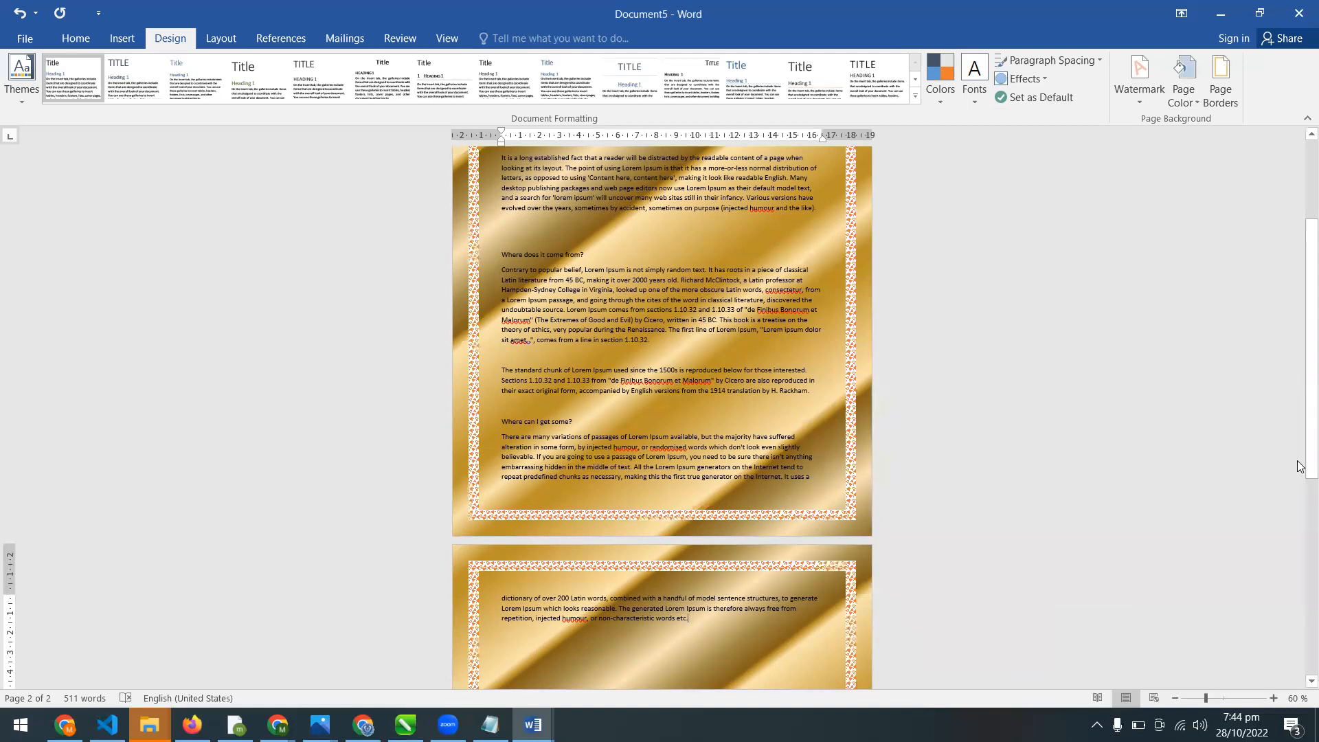
{"action": "left_click", "coordinate": [1220, 82]}
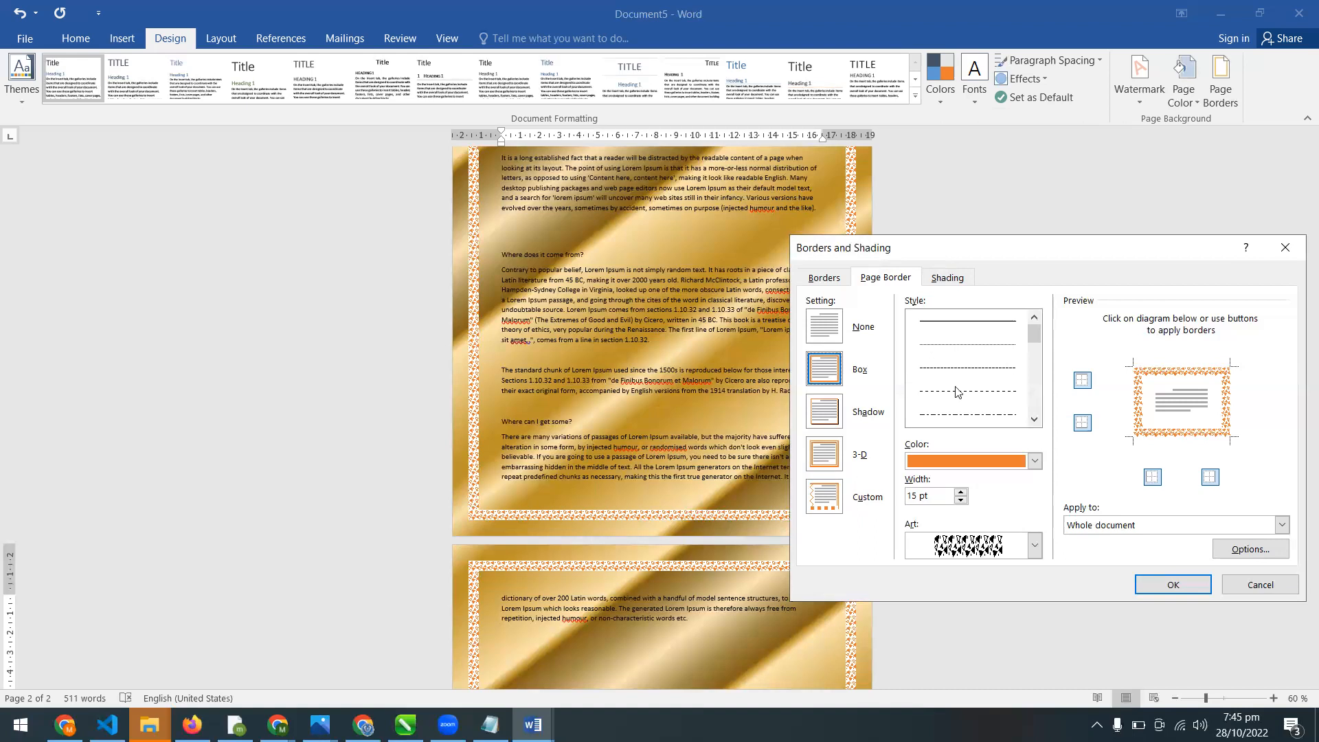
{"action": "left_click", "coordinate": [1256, 584]}
{"action": "left_click", "coordinate": [1215, 106]}
{"action": "left_click_drag", "start_coordinate": [1015, 253], "coordinate": [886, 212]}
{"action": "left_click", "coordinate": [819, 236]}
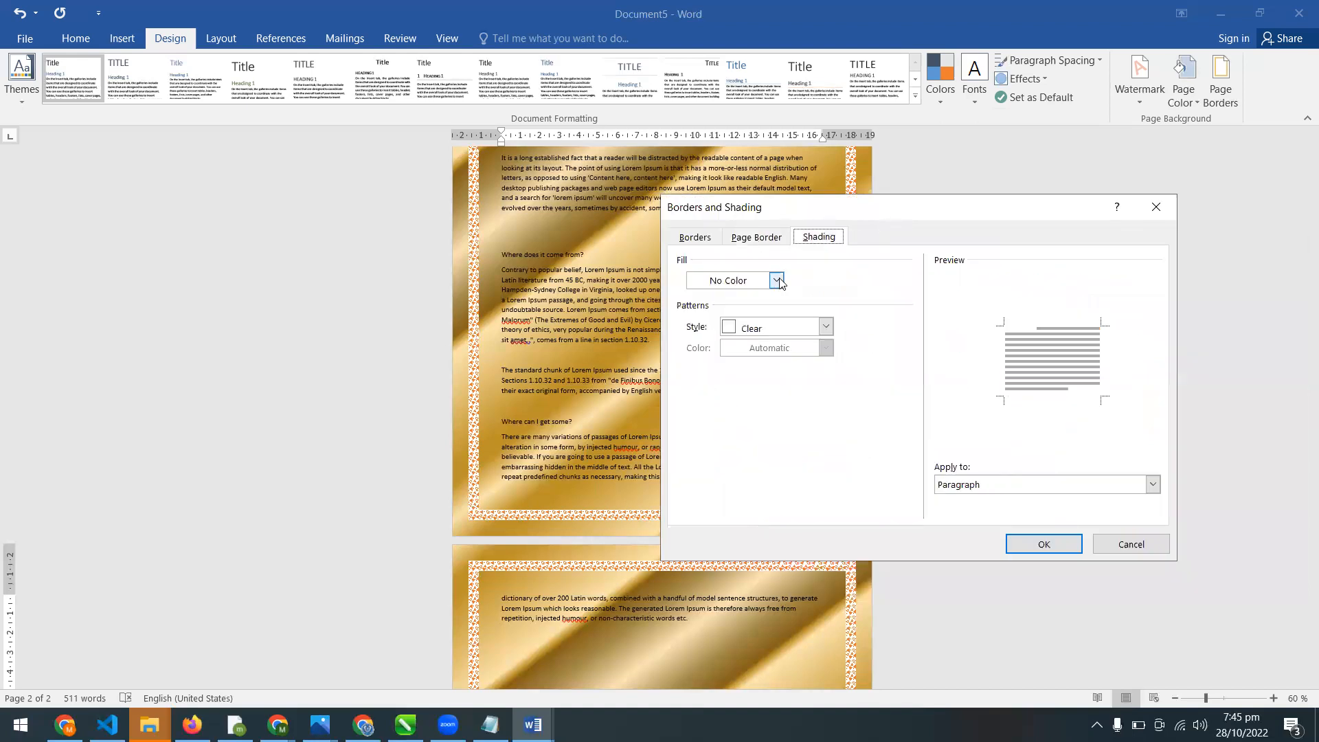
{"action": "left_click", "coordinate": [776, 280]}
{"action": "left_click", "coordinate": [763, 356]}
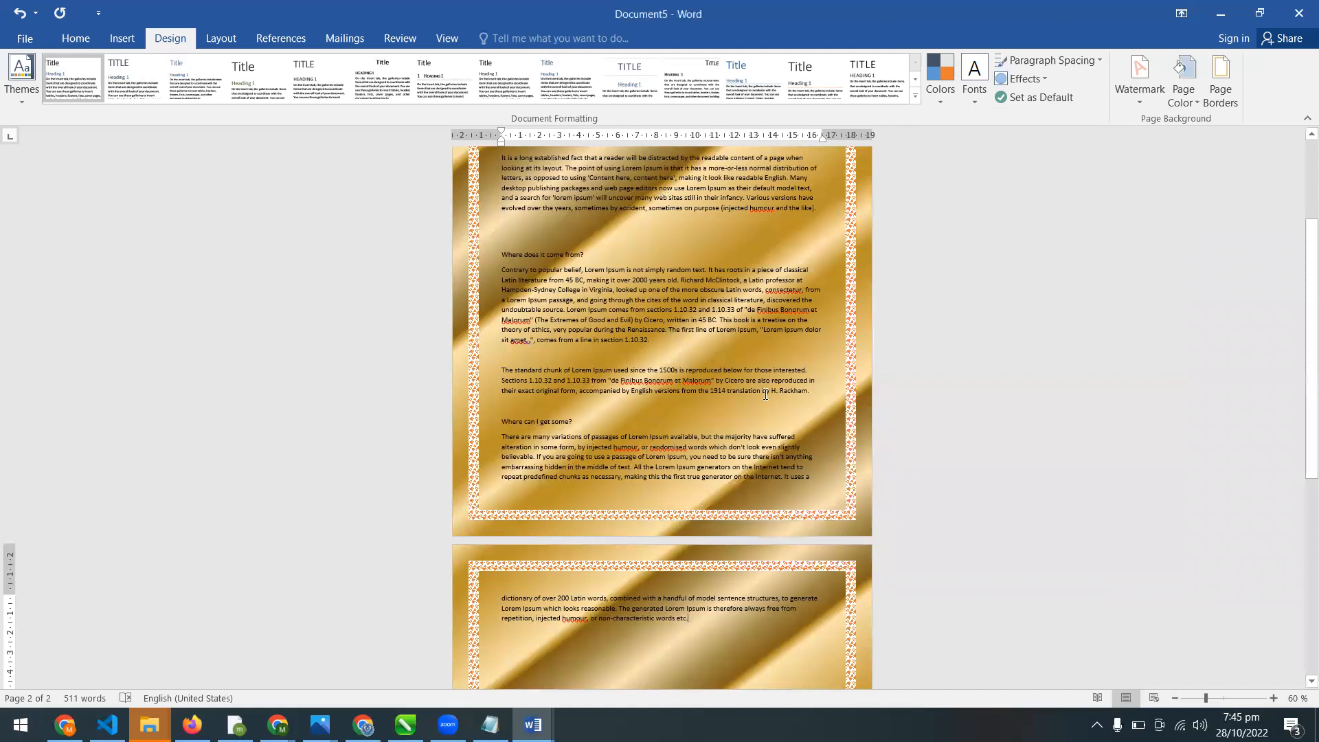
{"action": "left_click", "coordinate": [765, 395]}
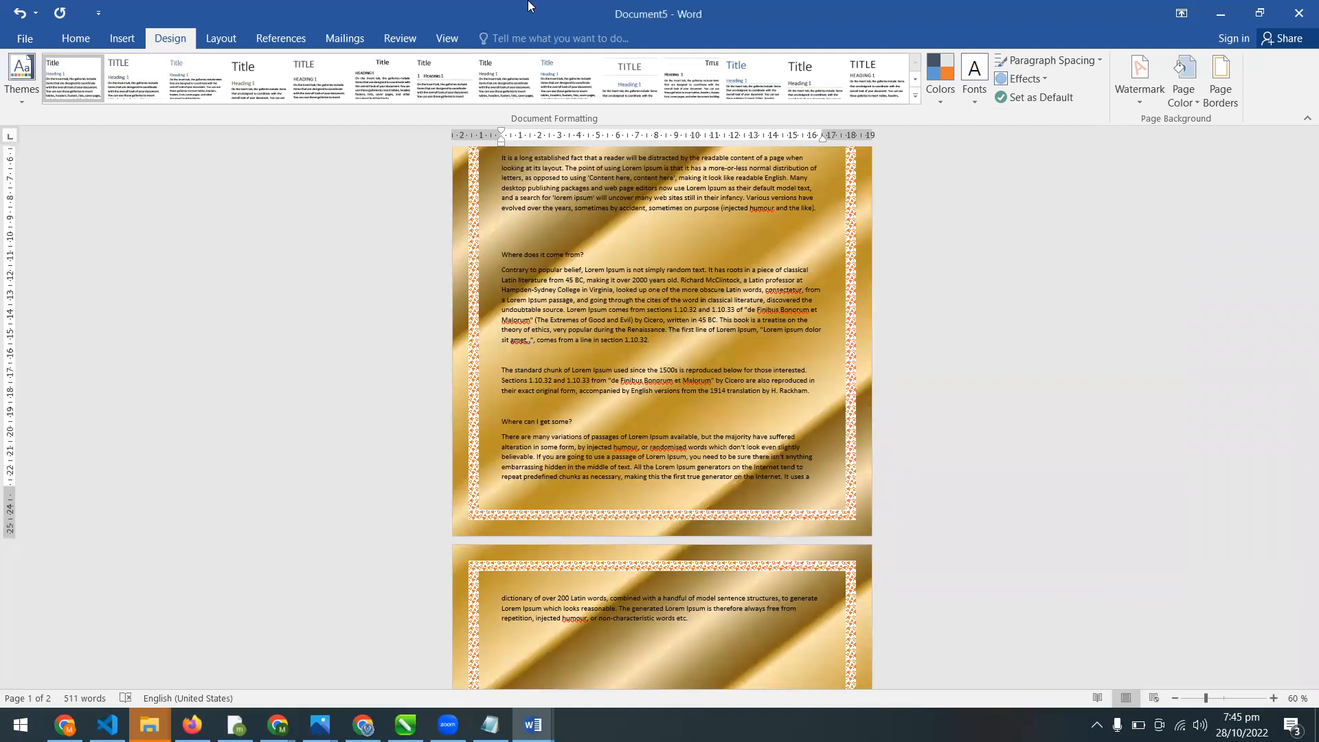